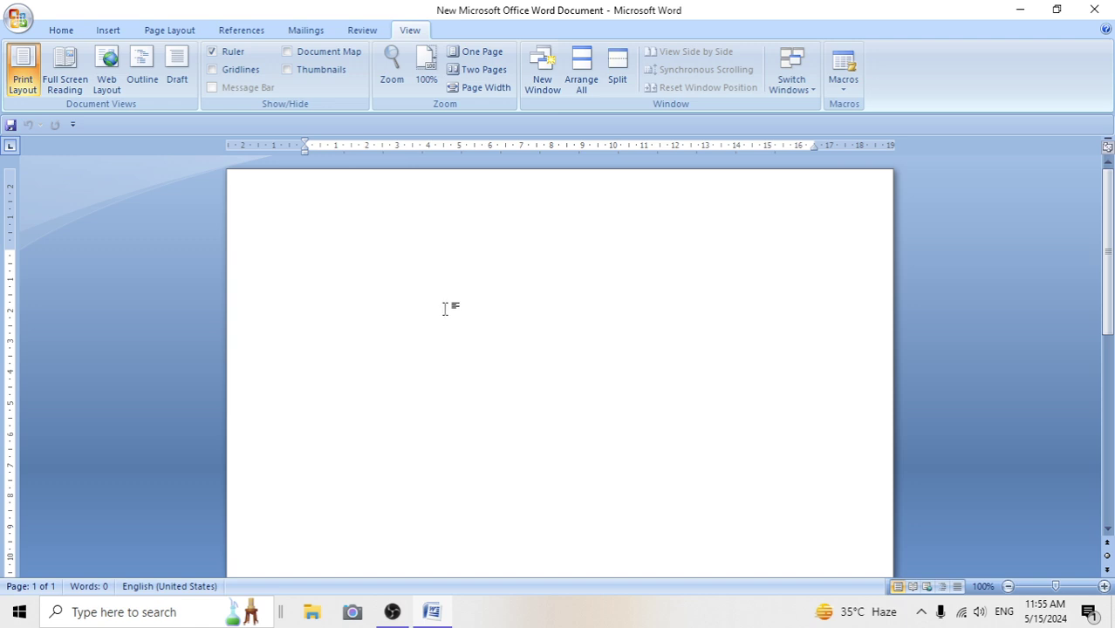
Generate default sample text in the blank document with the formula =rand().
type("=")
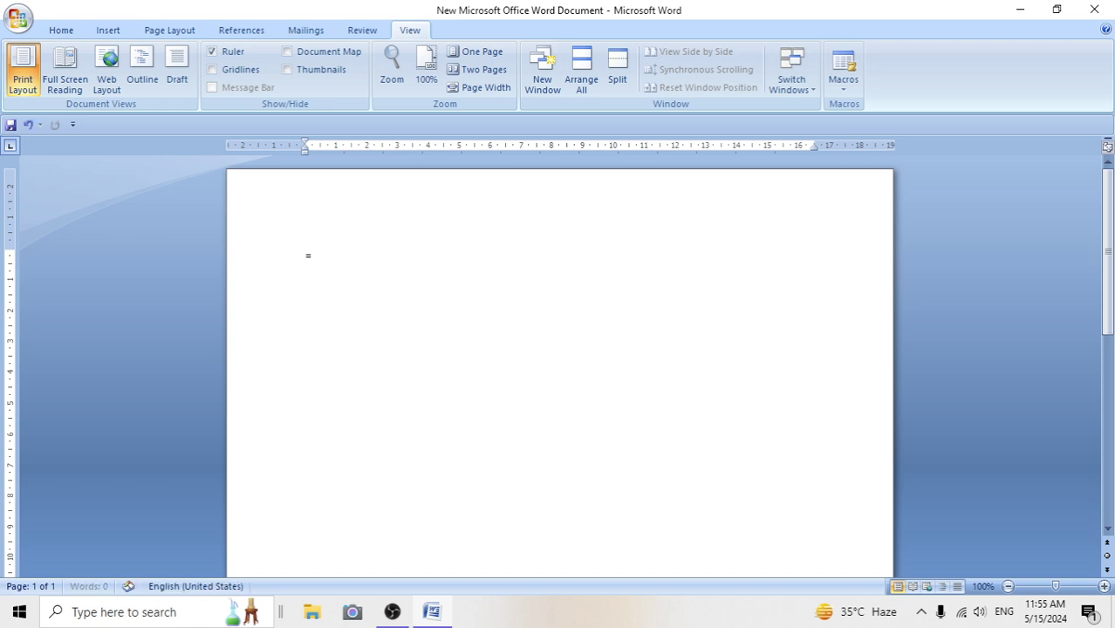
type("rand()")
key("Return")
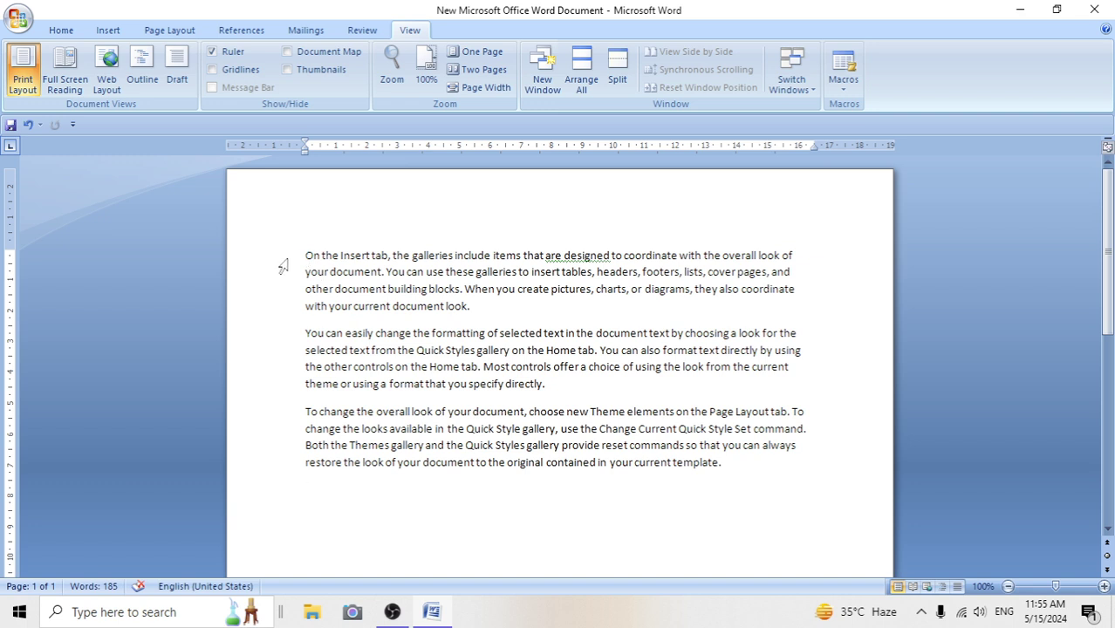
Add six sample paragraphs of 14 sentences each below the existing text with the formula =rand(6,14).
type("=")
type("rand")
type("(")
type("6")
type(",")
type("145")
key("BackSpace")
type(")")
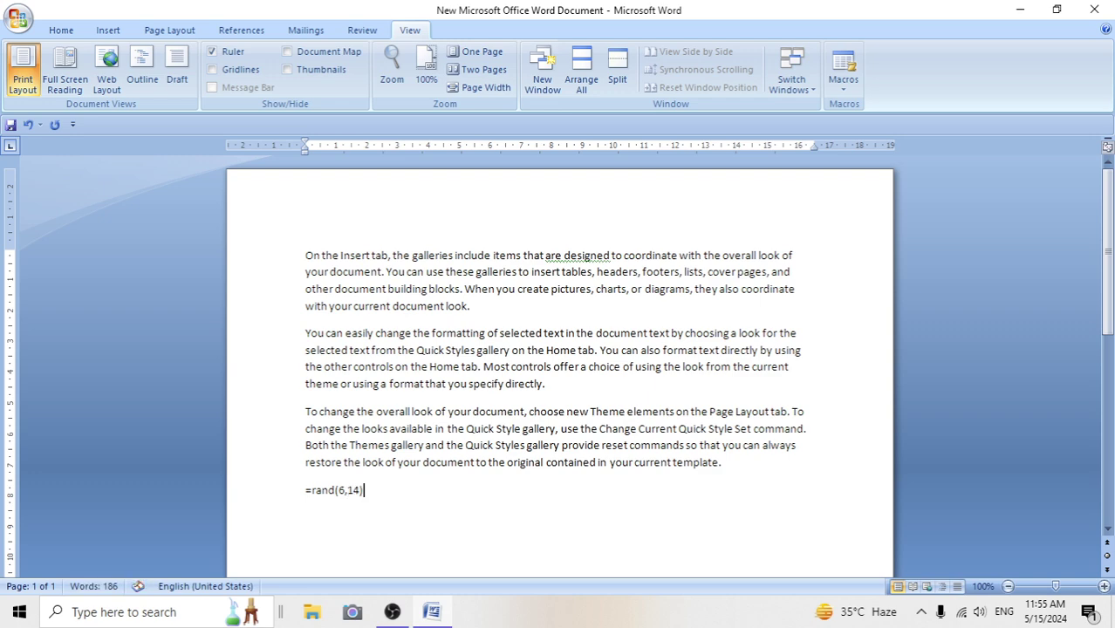
key("Return")
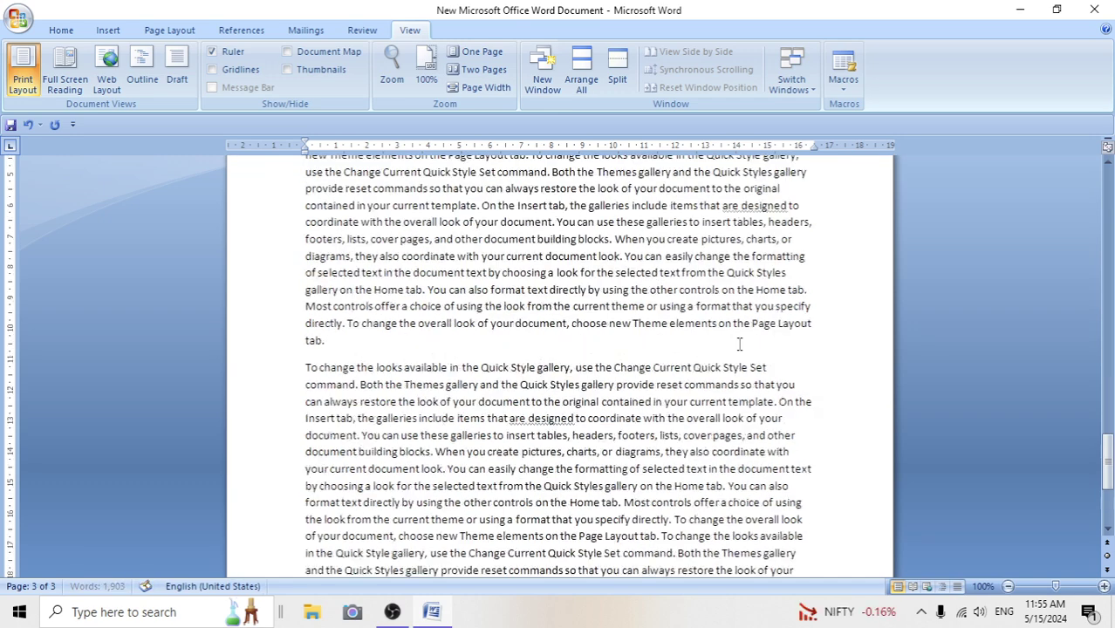
scroll(739, 345, "up", 20)
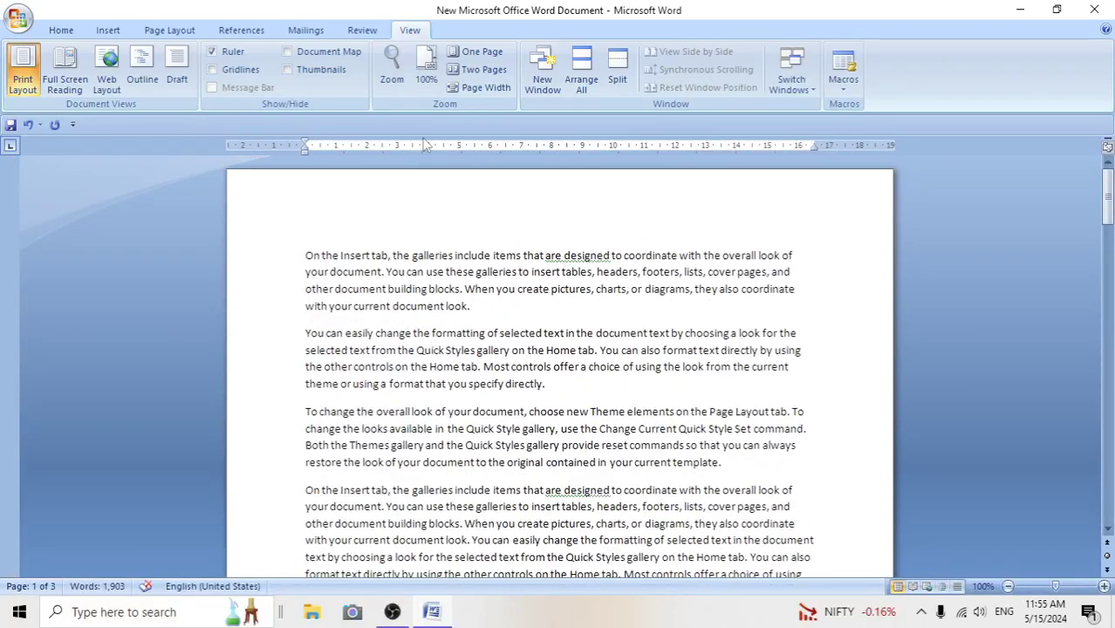
left_click(436, 435)
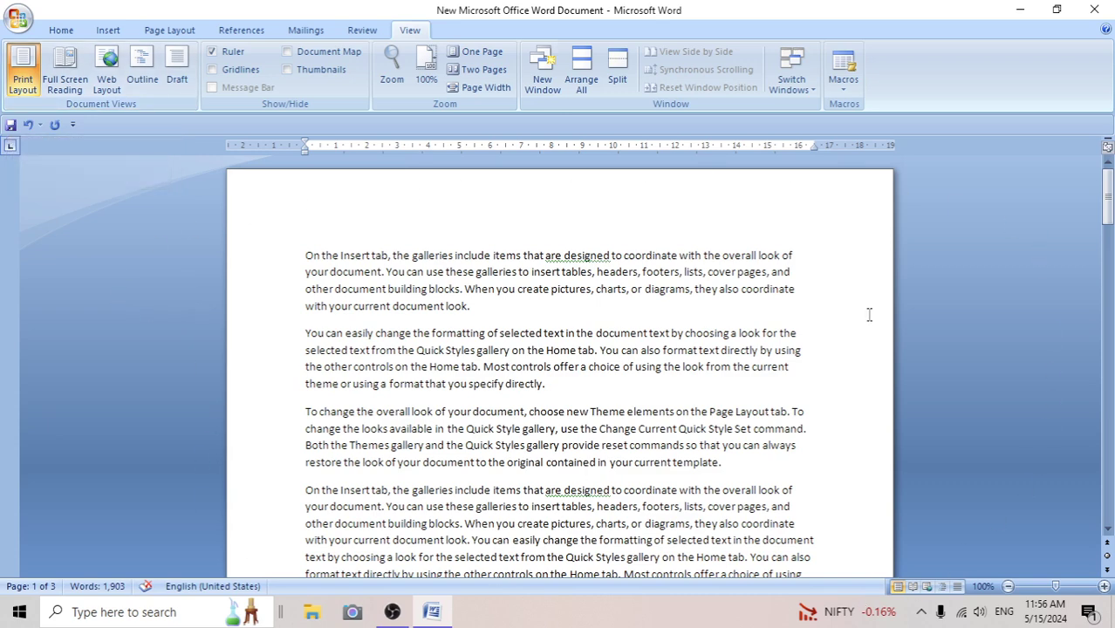
scroll(873, 310, "down", 5)
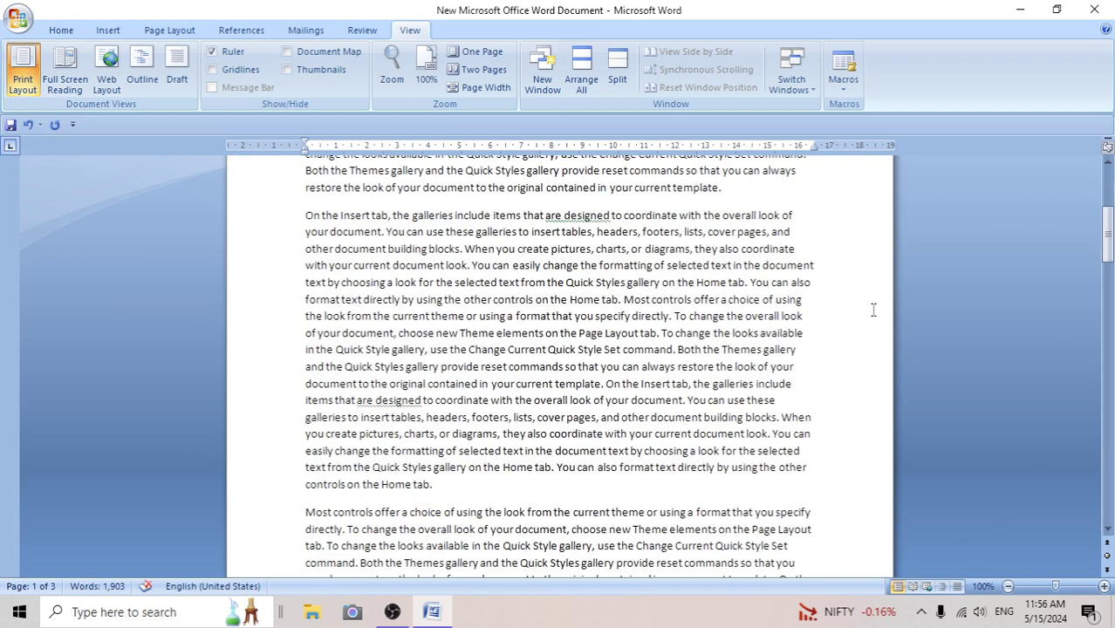
scroll(873, 309, "up", 3)
scroll(872, 310, "up", 2)
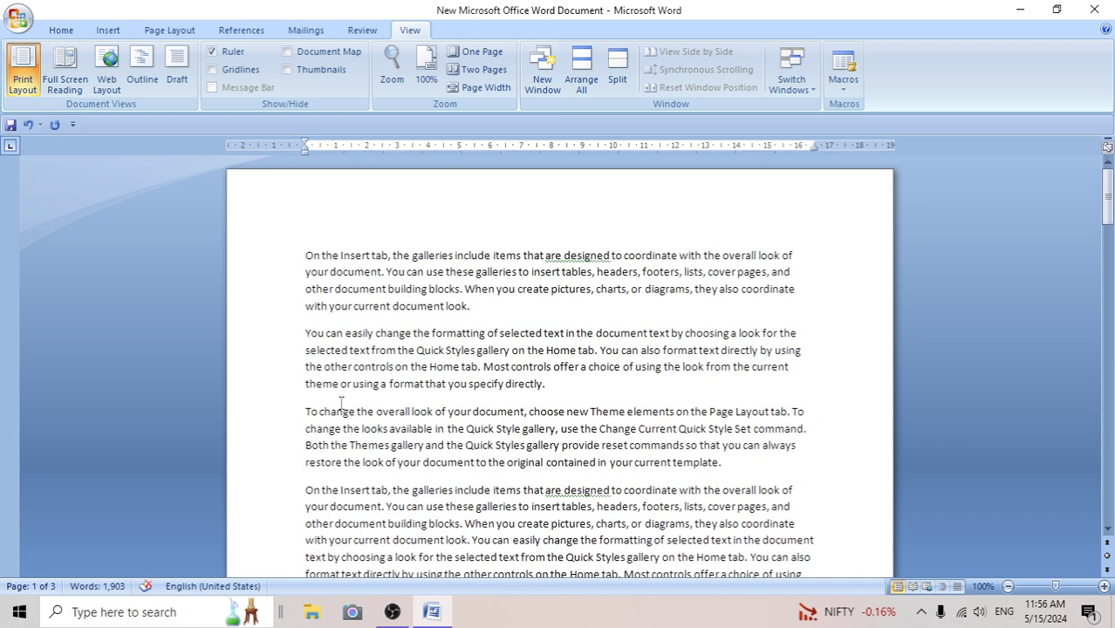
View the document in Full Screen Reading, page through to the last screen and back to the first, and close the view.
left_click(70, 57)
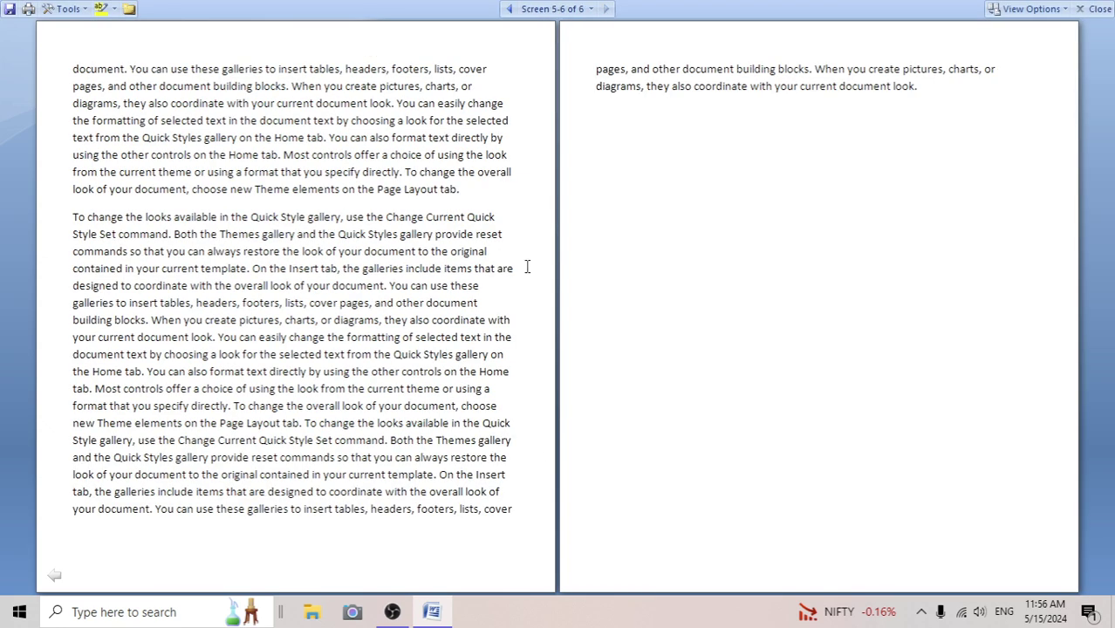
scroll(527, 267, "up", 2)
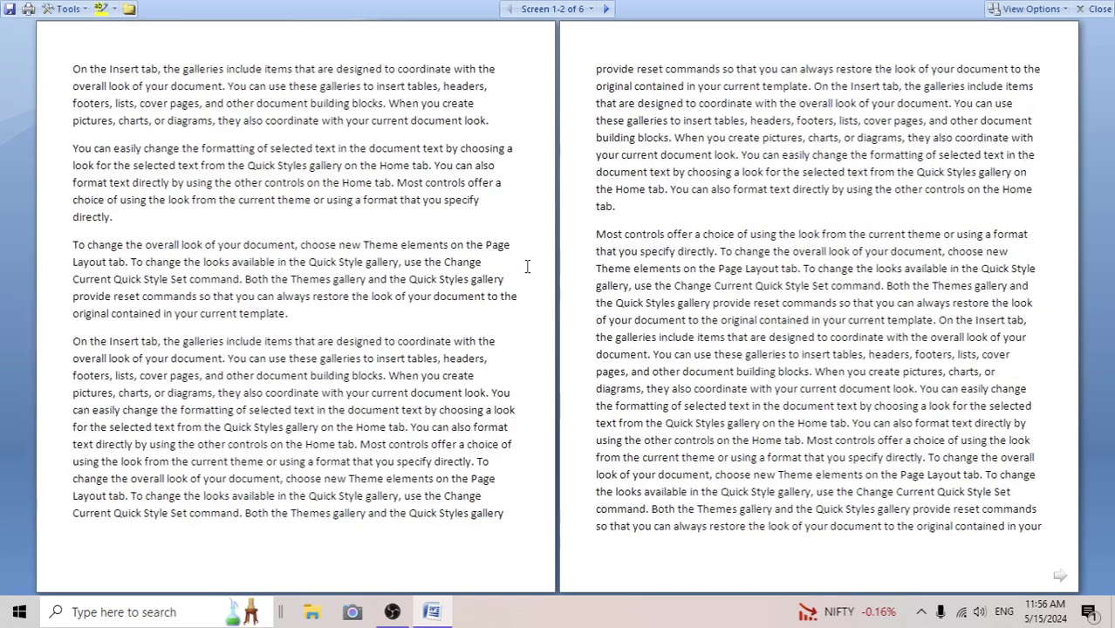
left_click(1059, 578)
left_click(1057, 577)
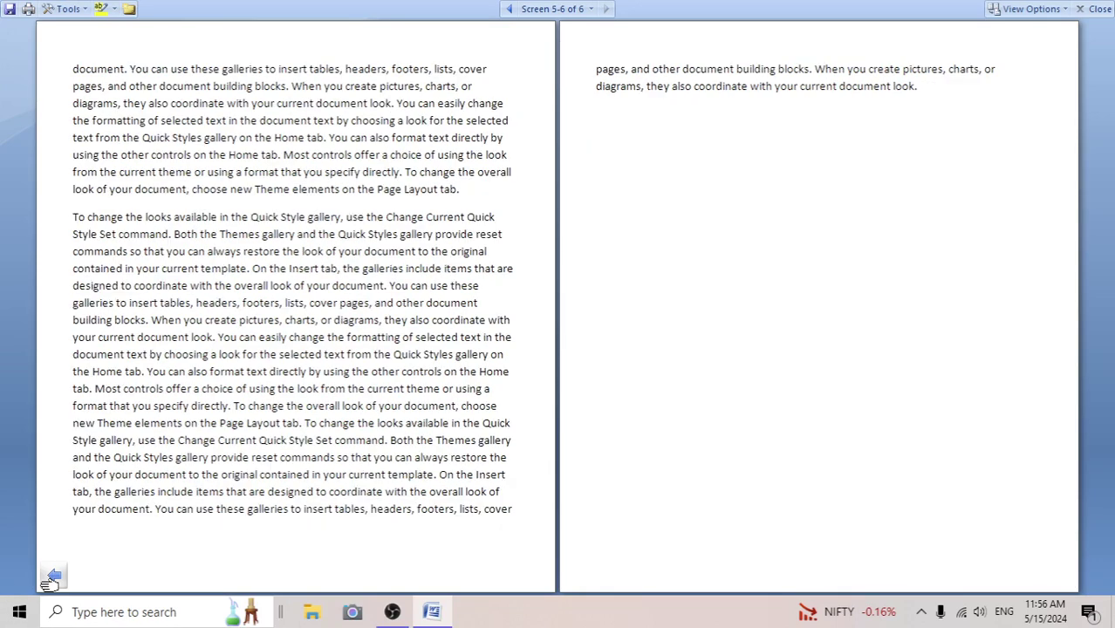
left_click(52, 577)
left_click(52, 578)
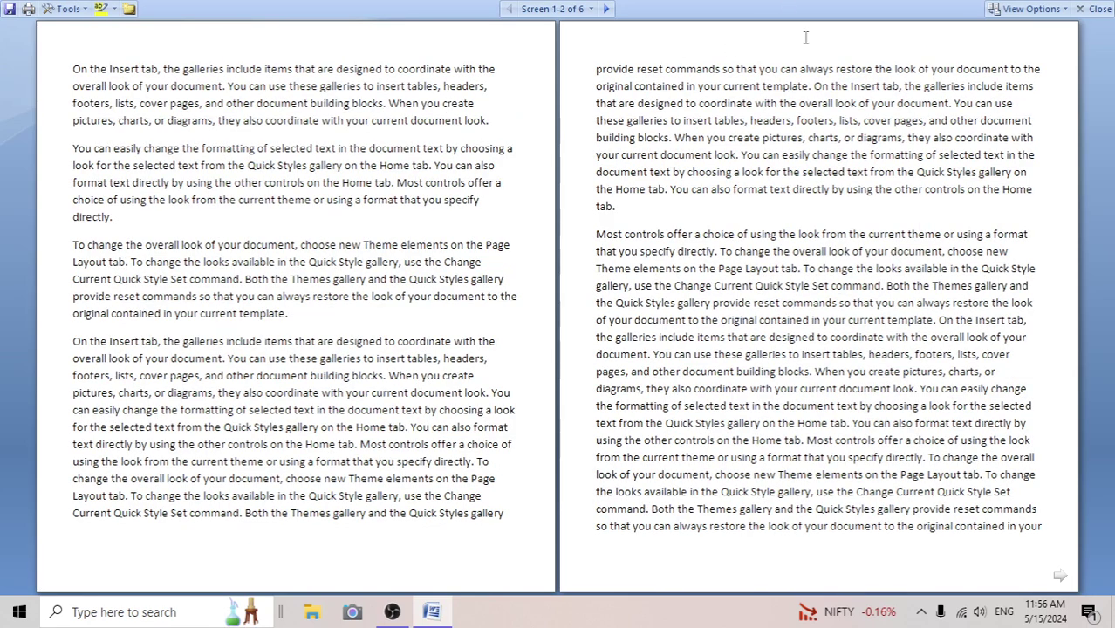
left_click(1091, 10)
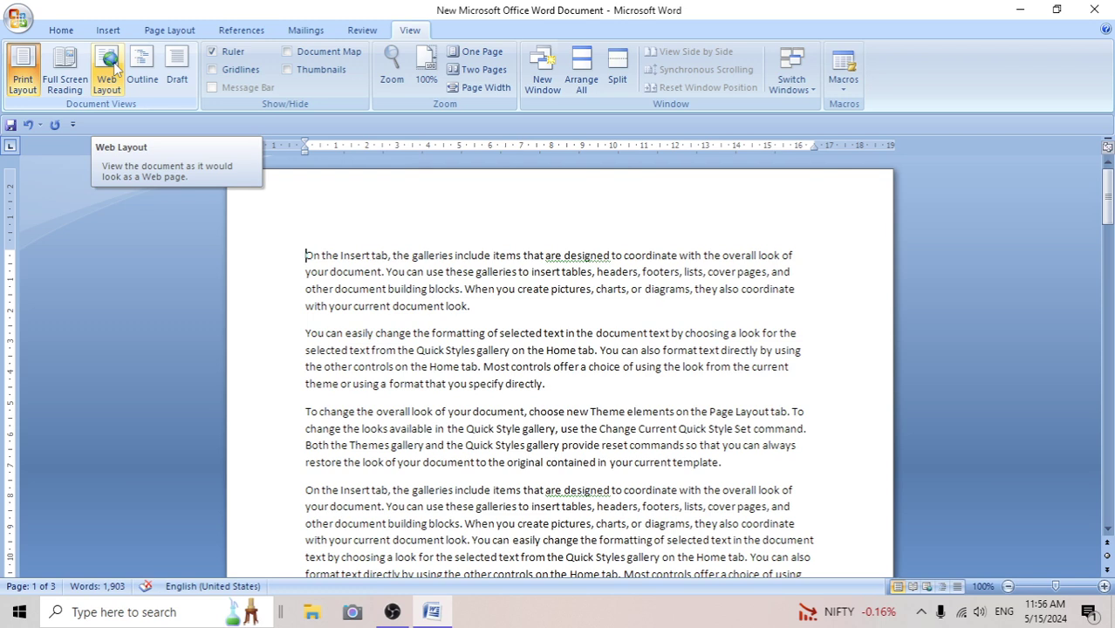
Examine how the document looks as a web page in Web Layout, and return to Print Layout.
left_click(116, 70)
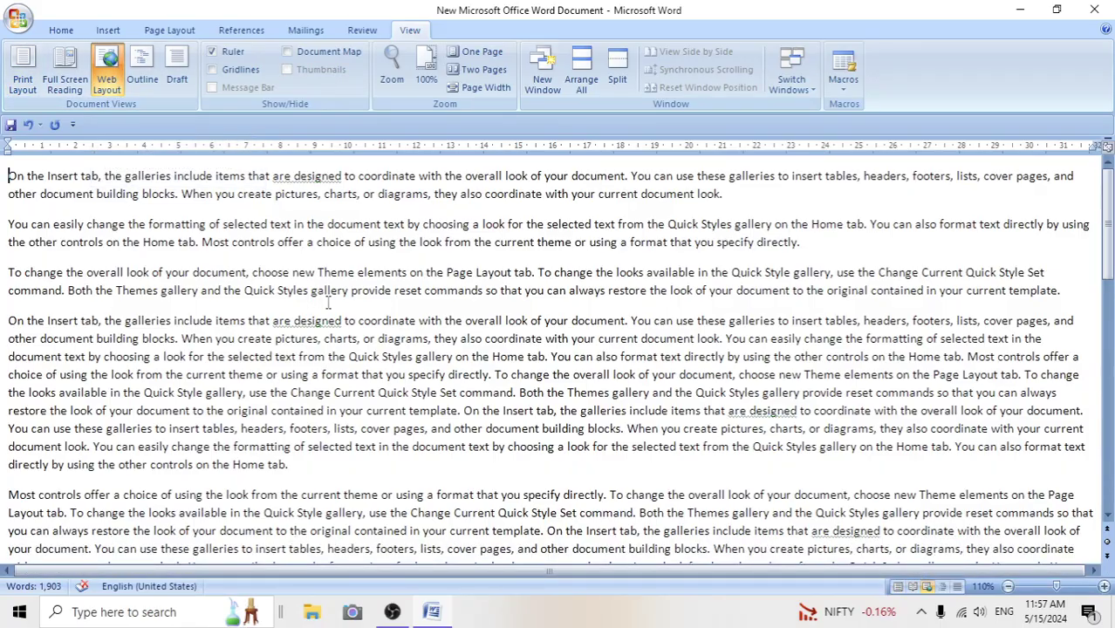
scroll(555, 334, "down", 9)
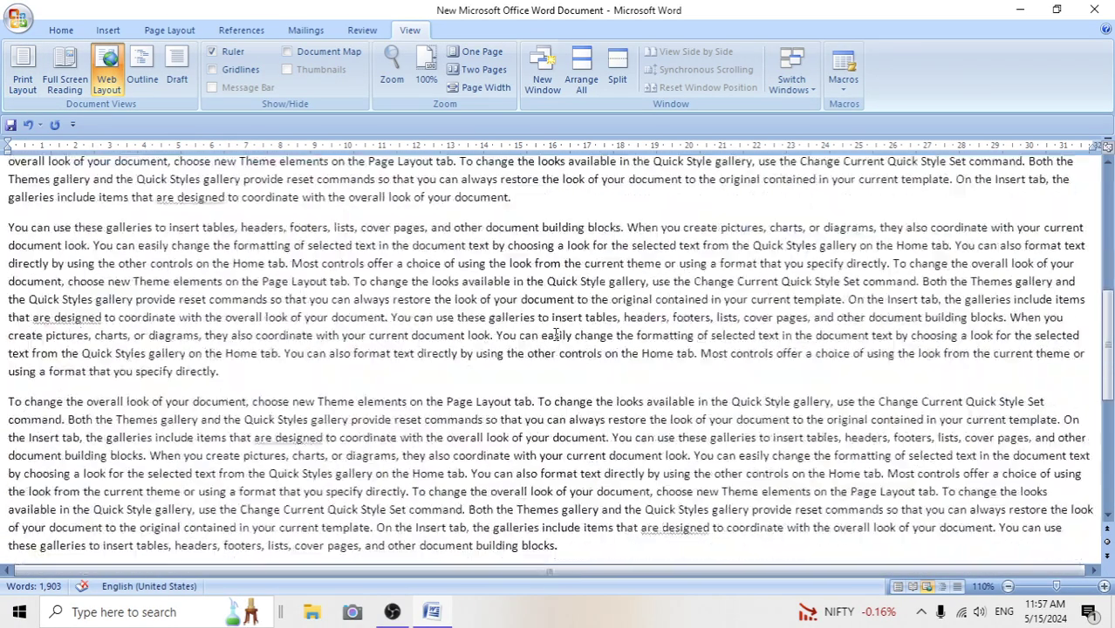
scroll(555, 335, "down", 9)
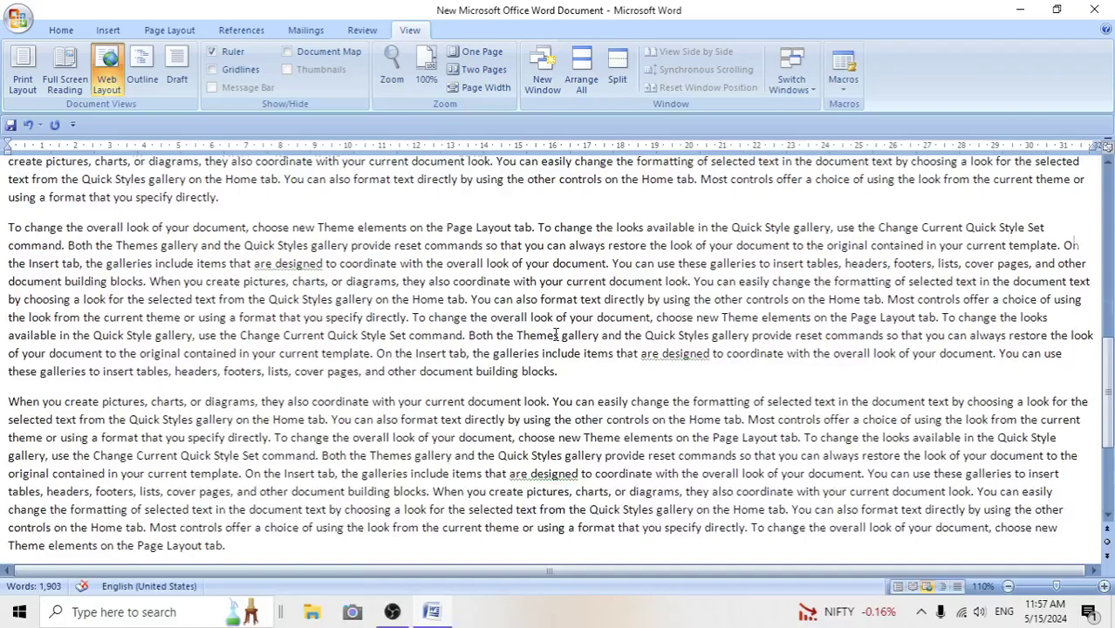
scroll(555, 334, "up", 3)
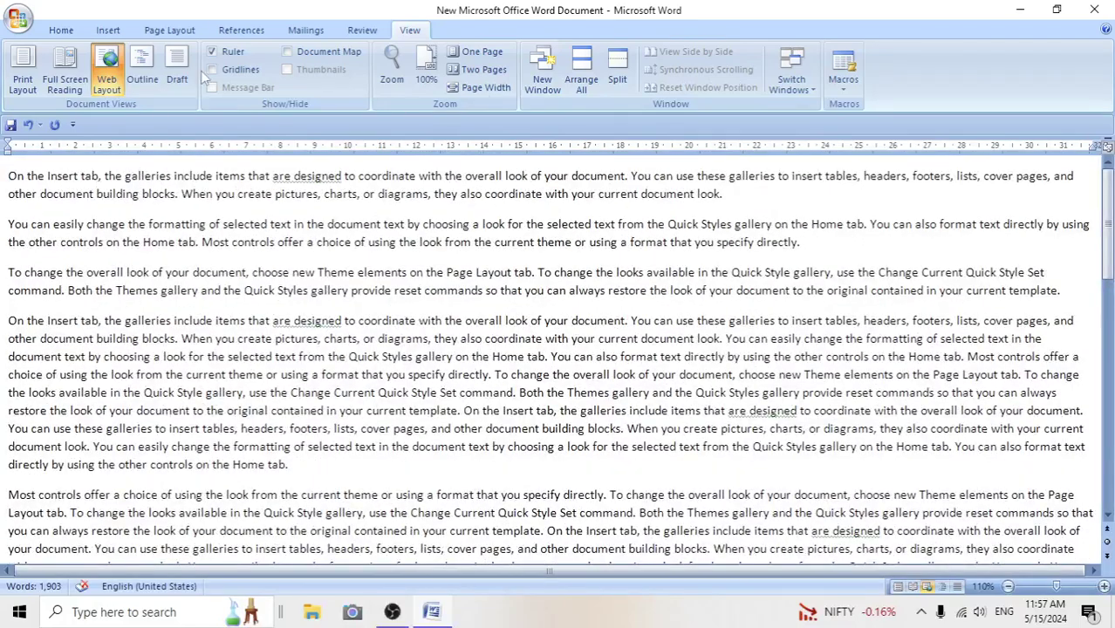
left_click(26, 77)
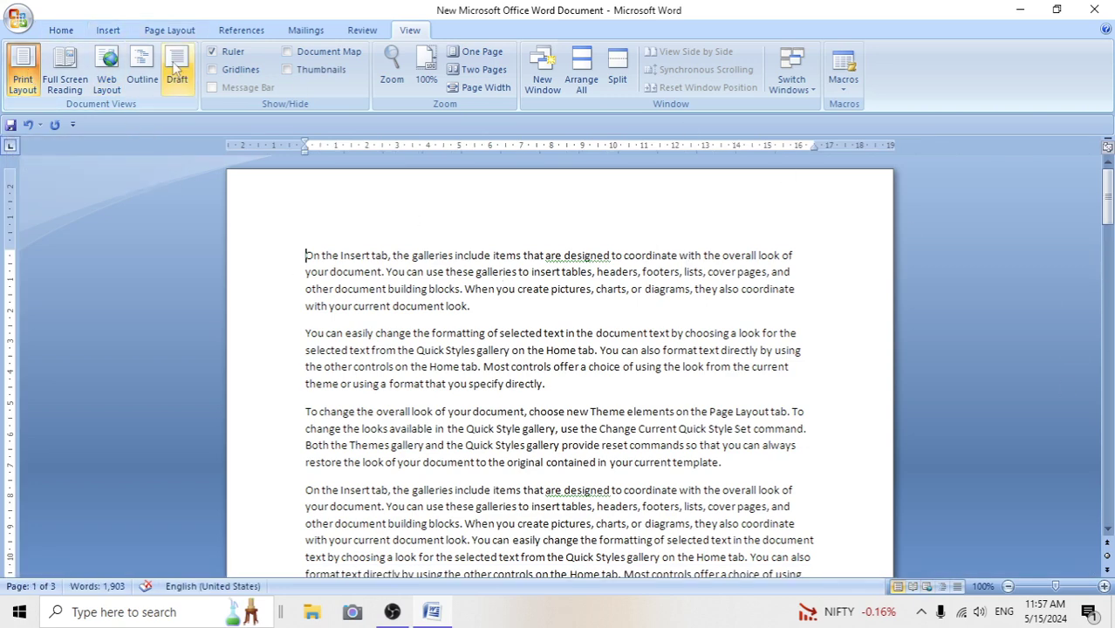
Switch the document to Outline view and assign outline Level 2 to the first paragraph.
left_click(148, 72)
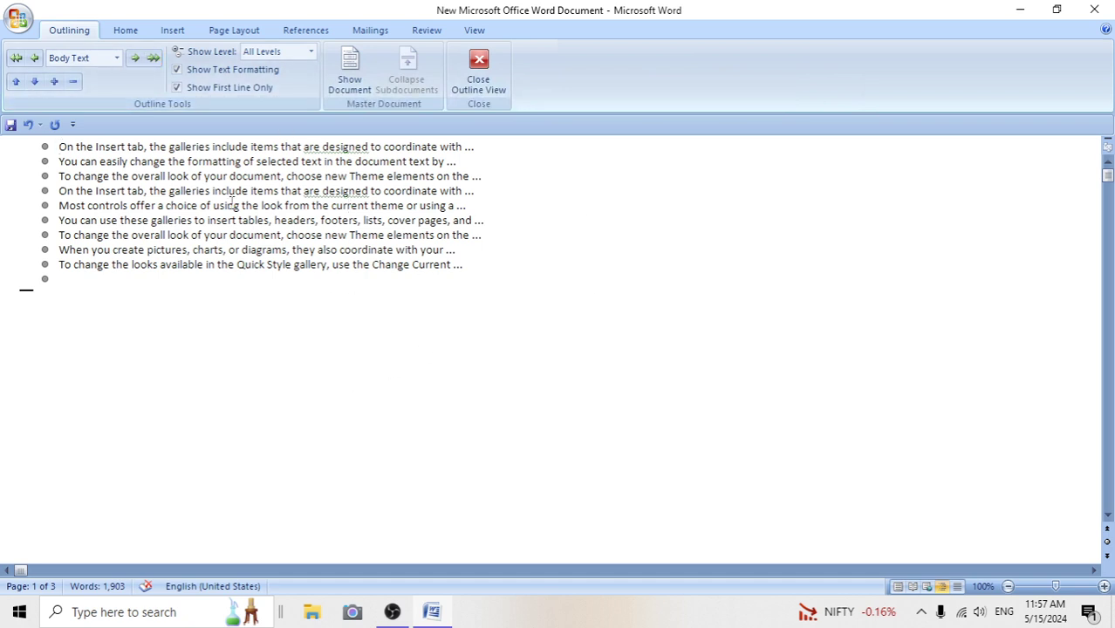
scroll(680, 362, "down", 3)
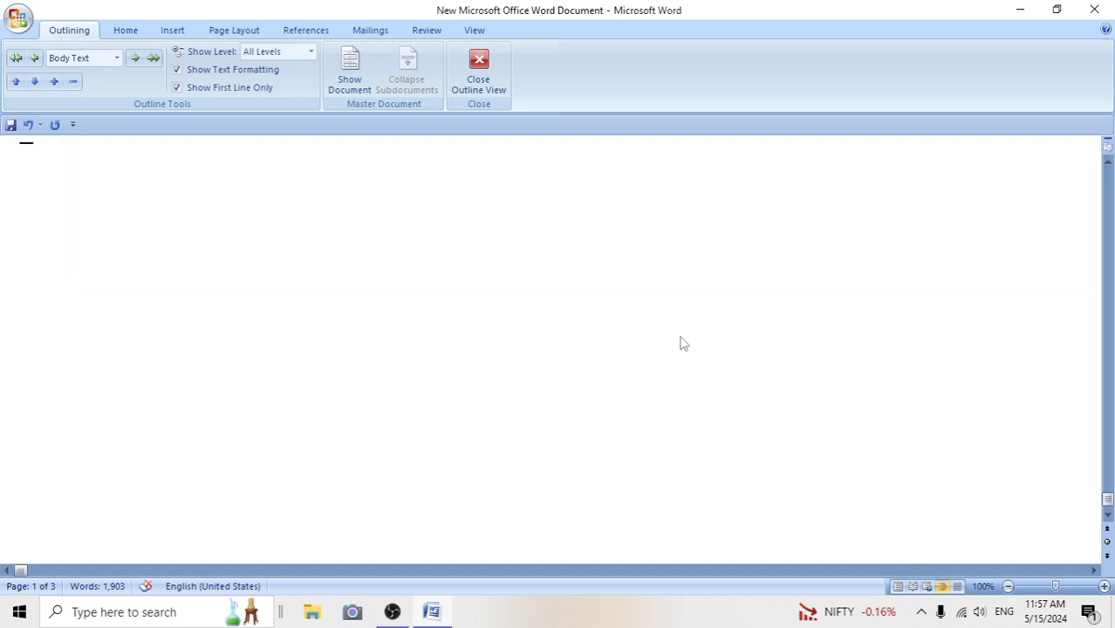
scroll(684, 343, "up", 3)
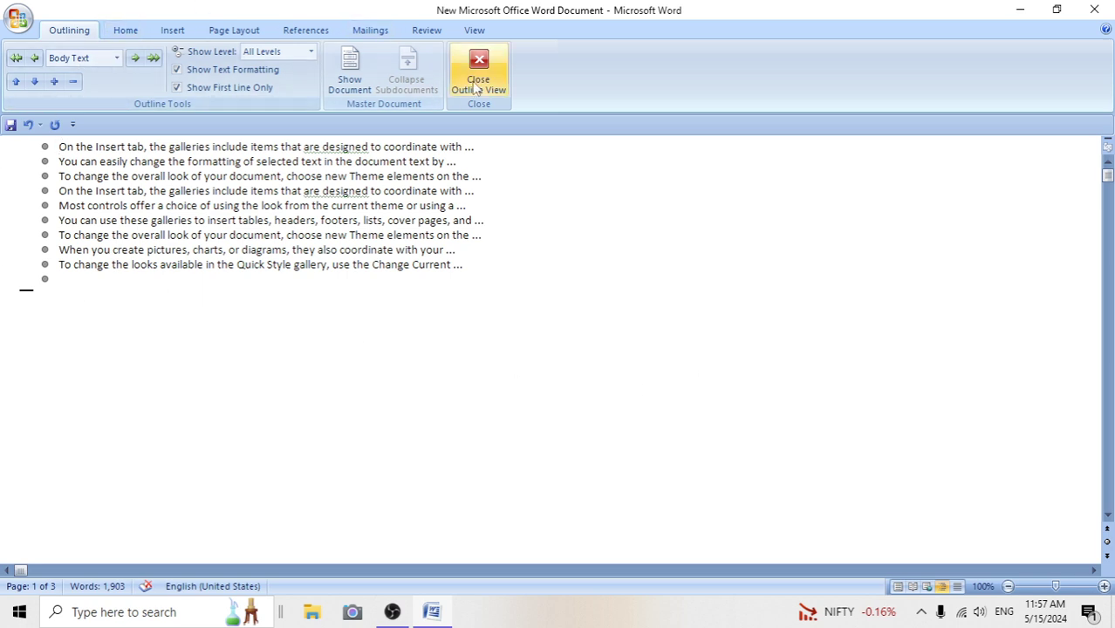
left_click(116, 58)
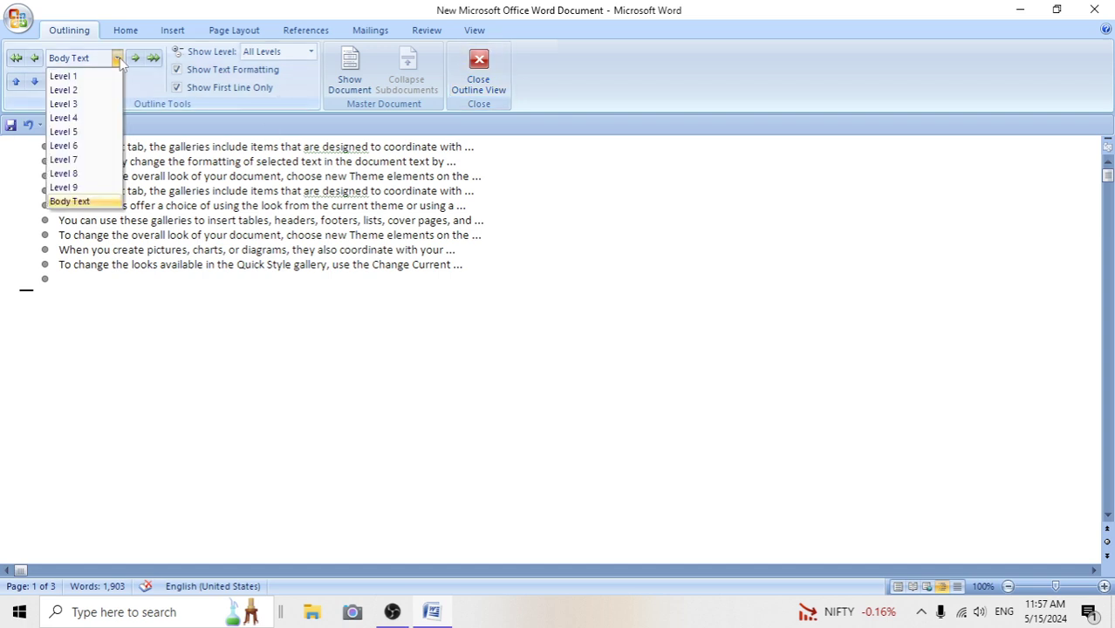
left_click(98, 91)
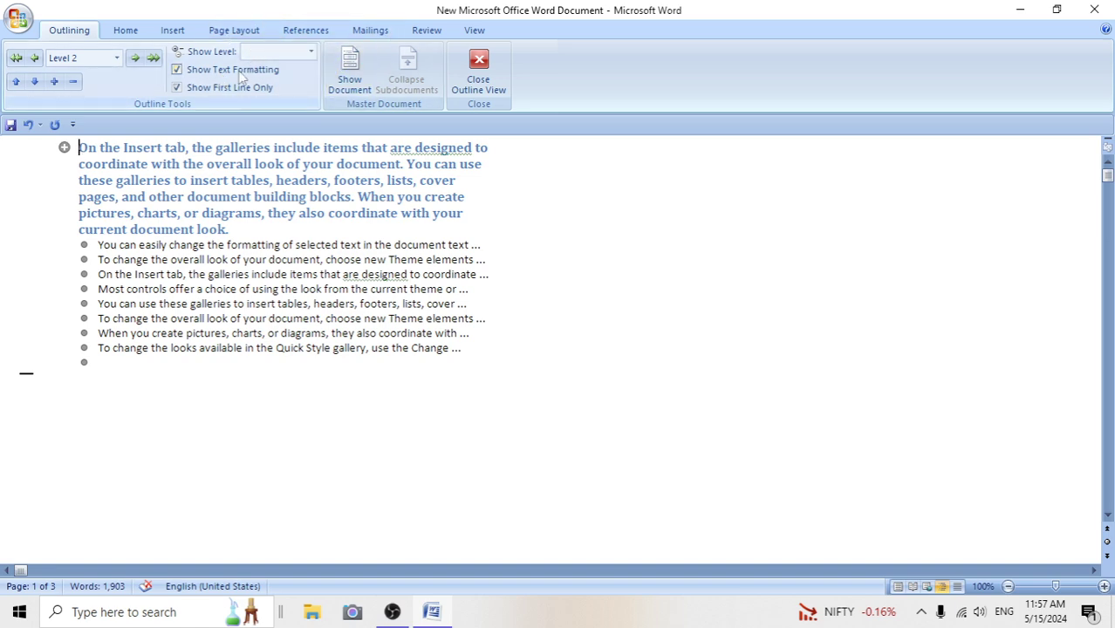
Turn off Show First Line Only to read the full paragraphs in the outline, and close Outline view.
left_click(178, 70)
left_click(178, 70)
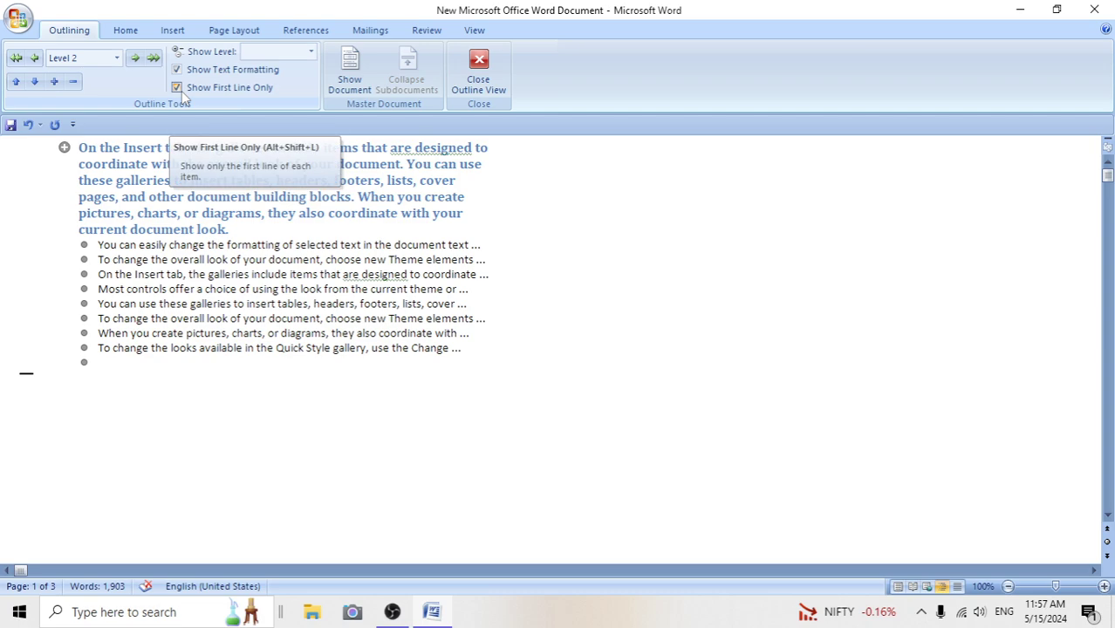
left_click(182, 91)
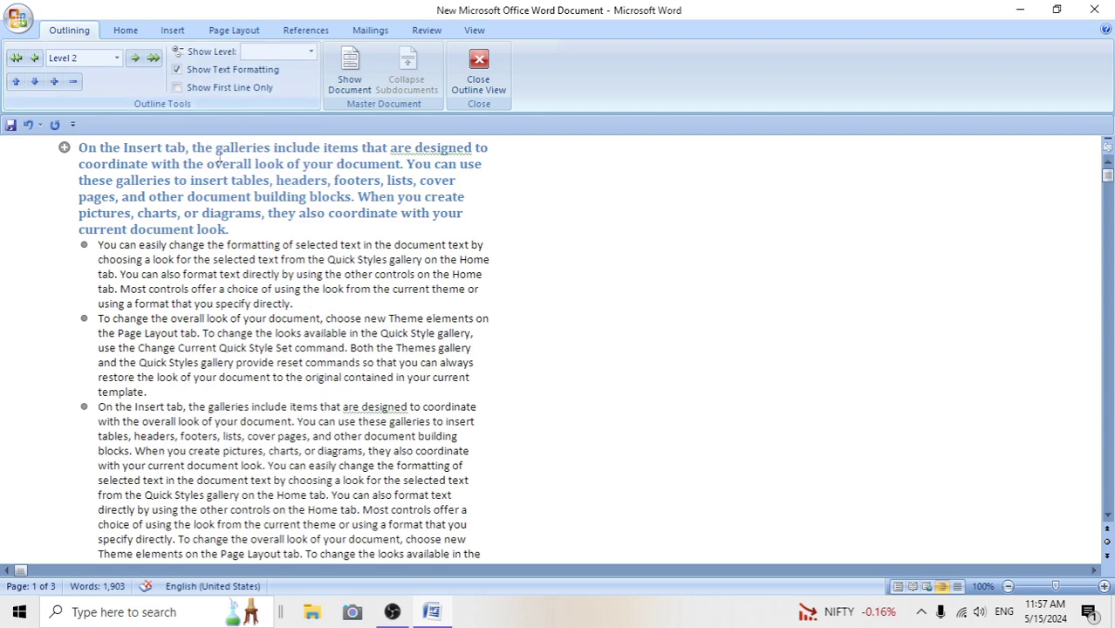
scroll(273, 225, "down", 5)
scroll(273, 225, "down", 1)
scroll(273, 225, "up", 6)
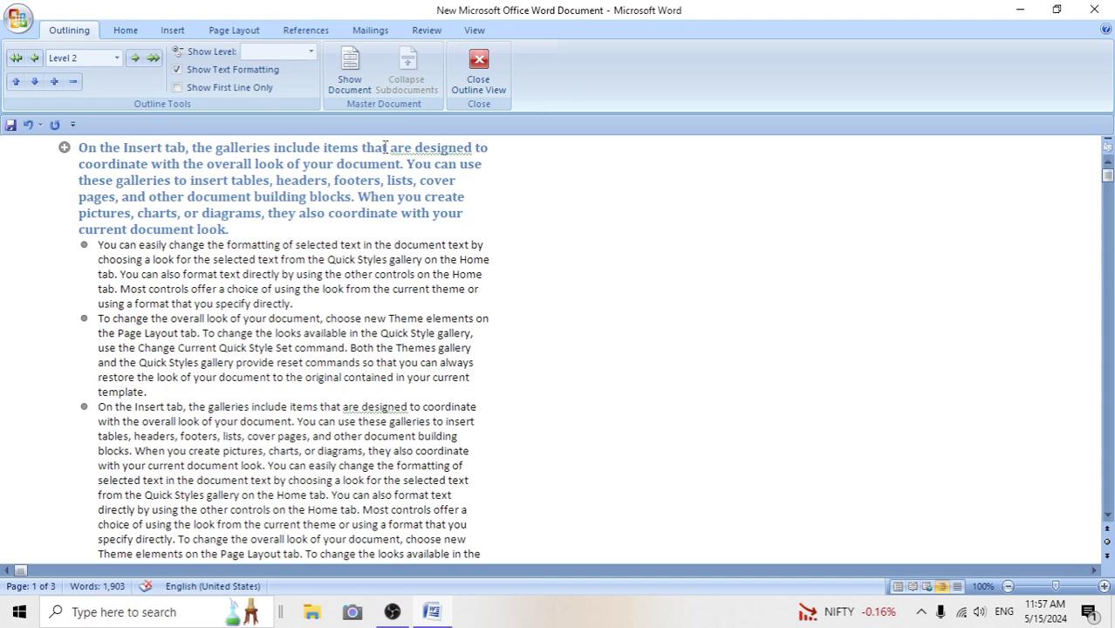
left_click(486, 73)
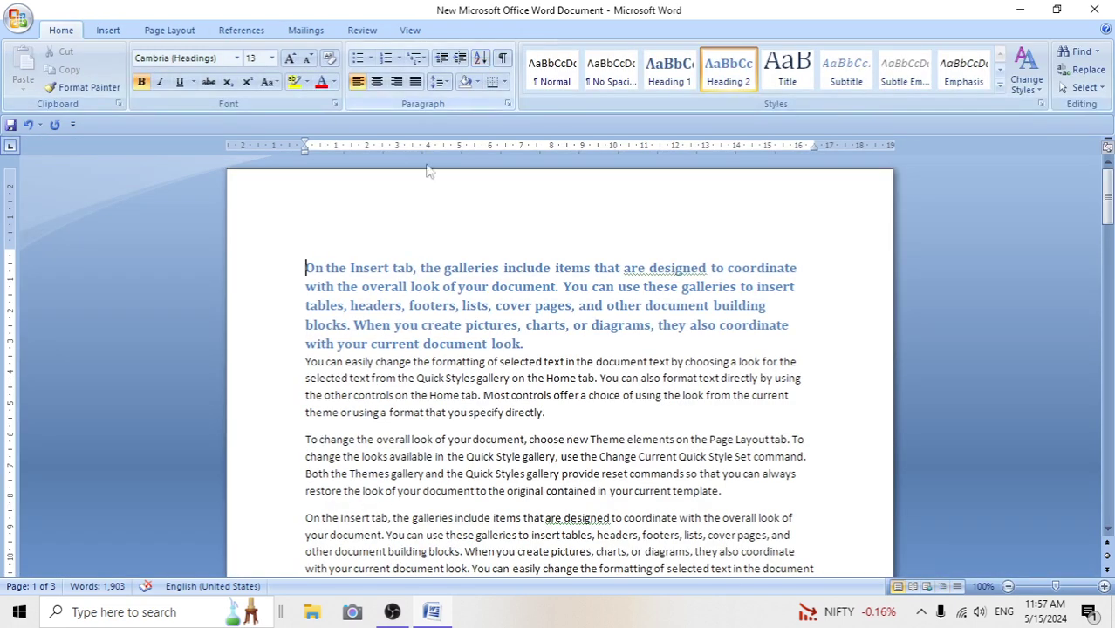
Look at the document in Draft view and return it to Print Layout.
left_click(408, 31)
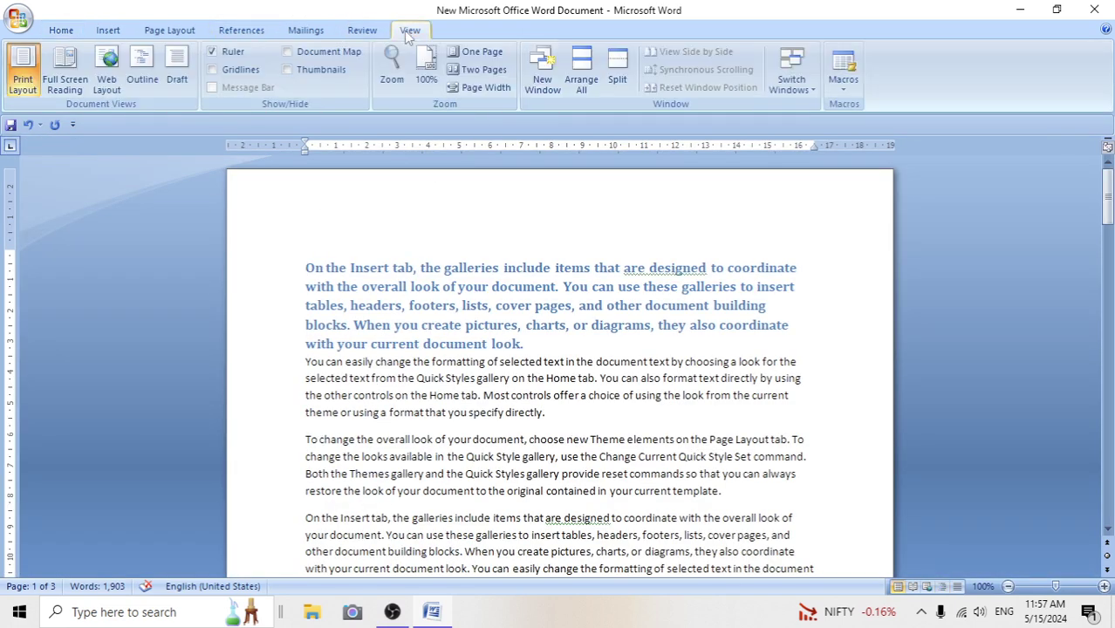
left_click(179, 70)
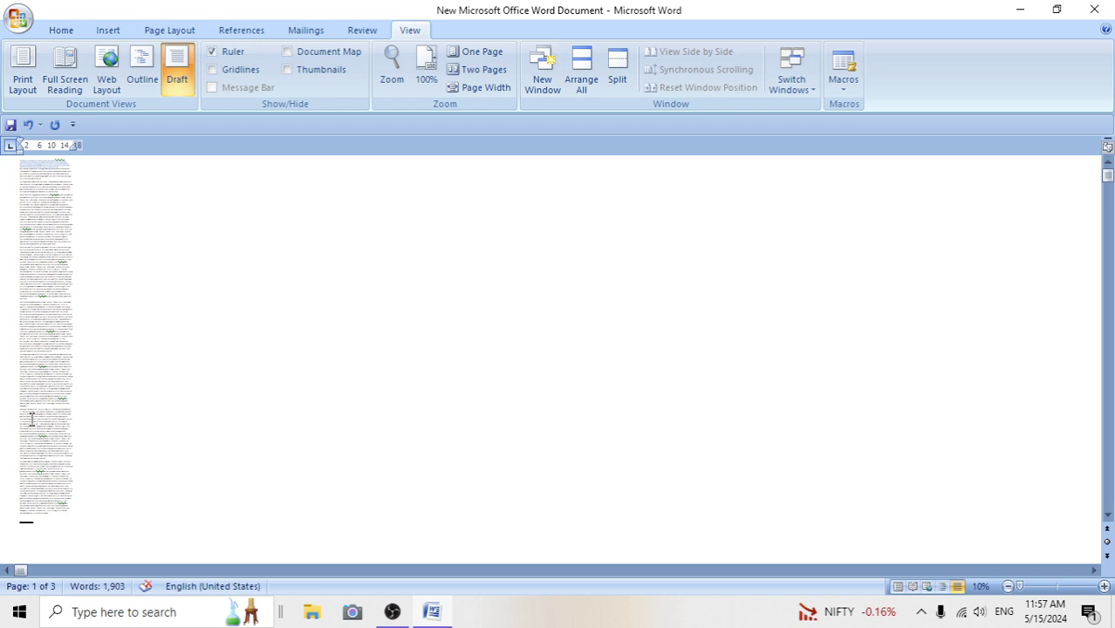
left_click(25, 63)
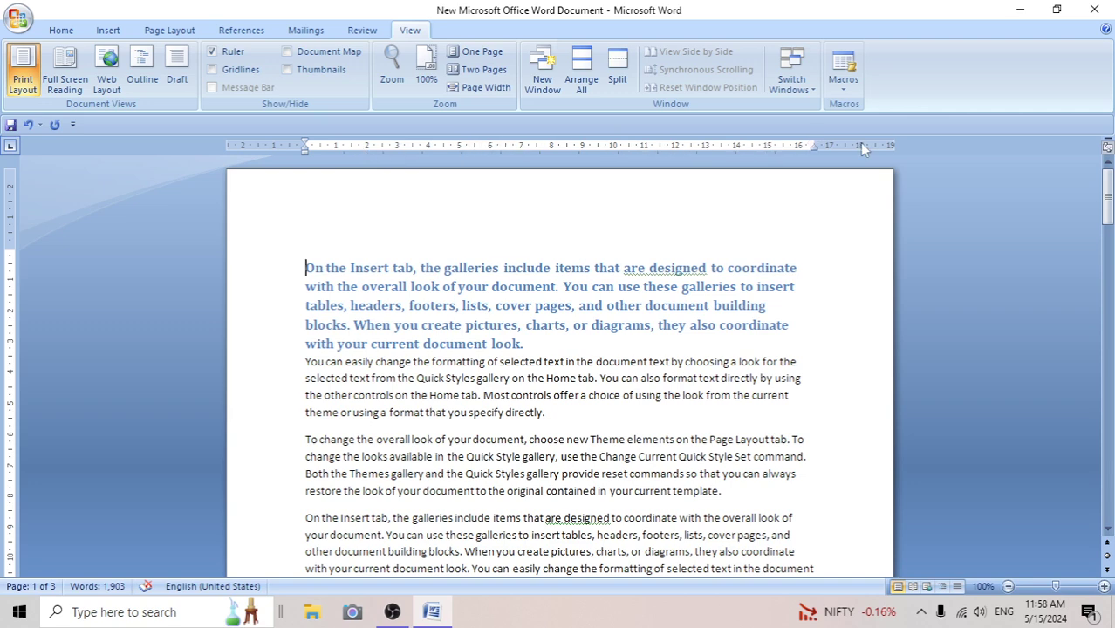
Hide and restore the ruler, and turn the gridlines over the page text on and off again.
left_click(212, 53)
left_click(212, 53)
left_click(215, 71)
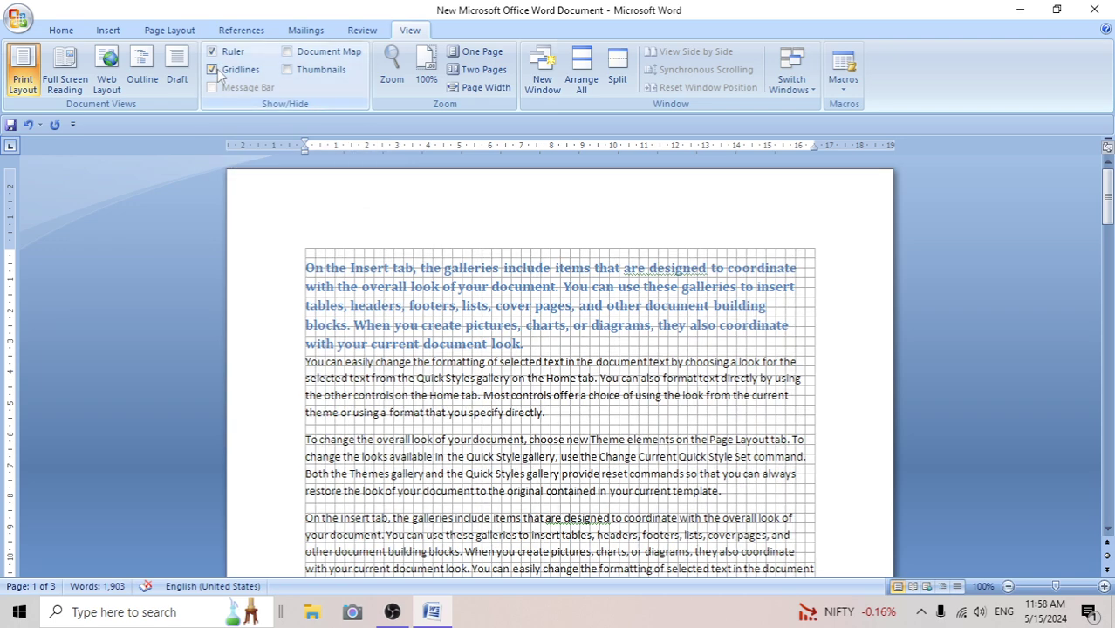
scroll(543, 527, "down", 3)
scroll(542, 443, "down", 3)
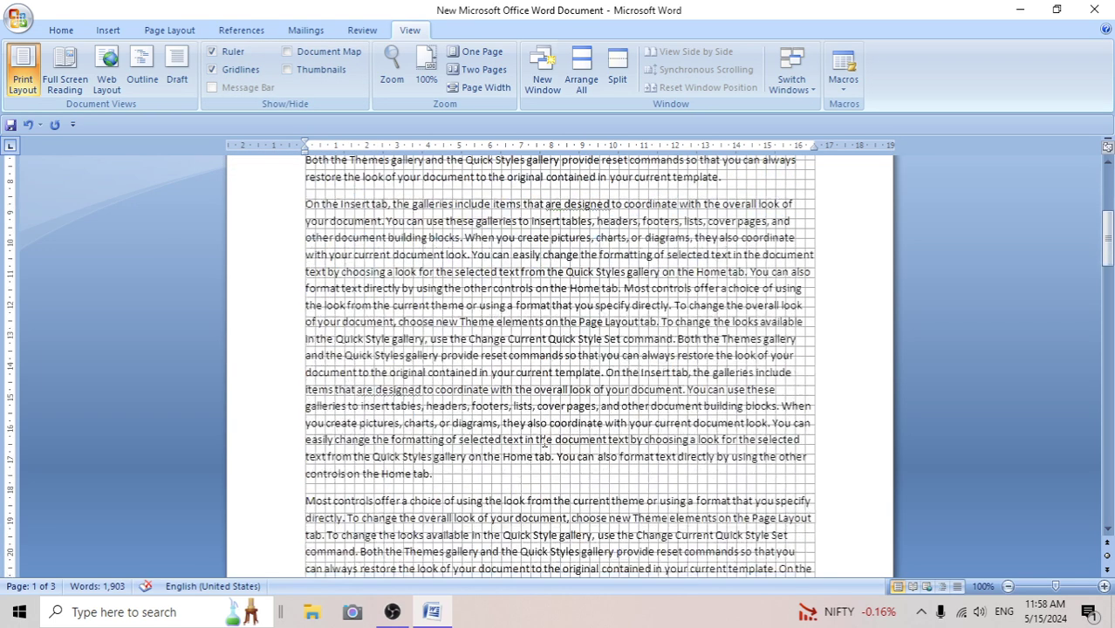
scroll(543, 443, "up", 6)
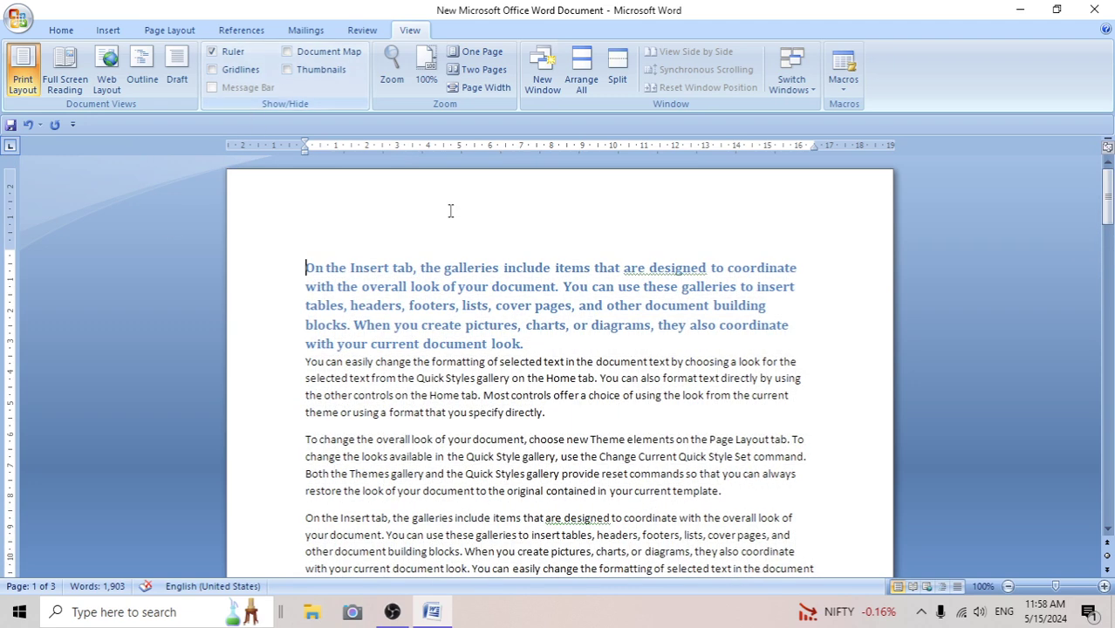
Show the Document Map beside the page, look over its heading entry and the text, and close the map.
left_click(288, 53)
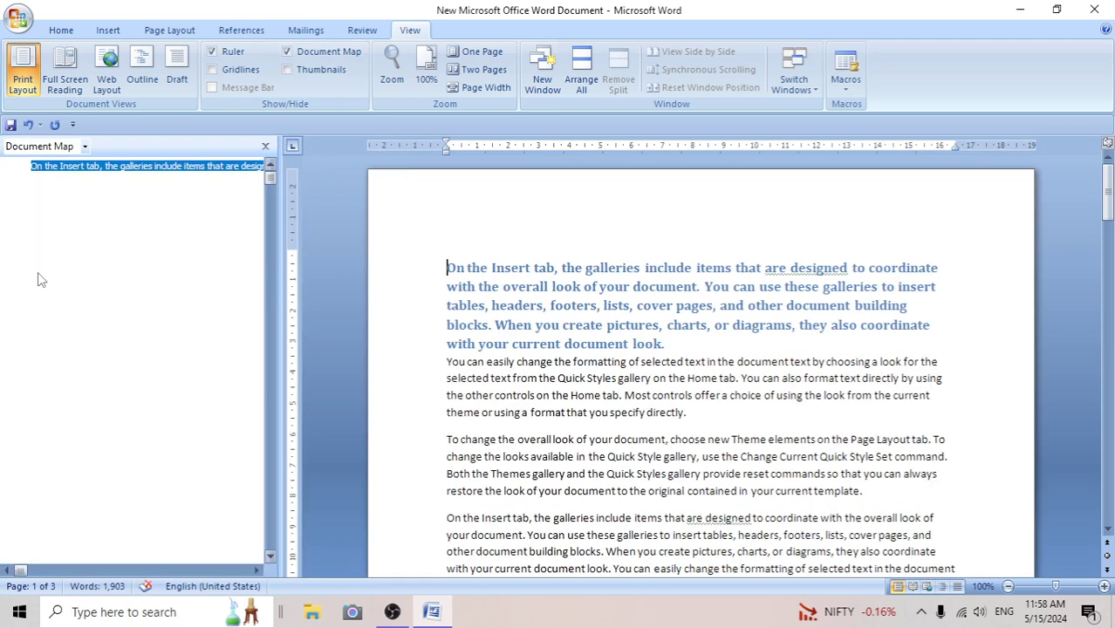
scroll(446, 325, "down", 3)
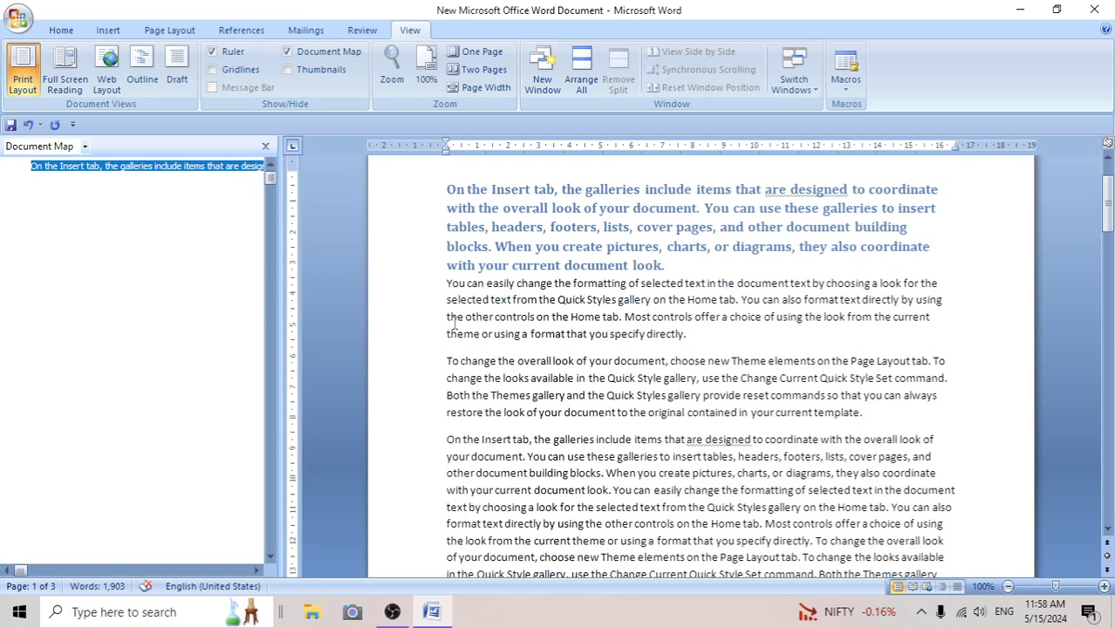
scroll(454, 323, "up", 3)
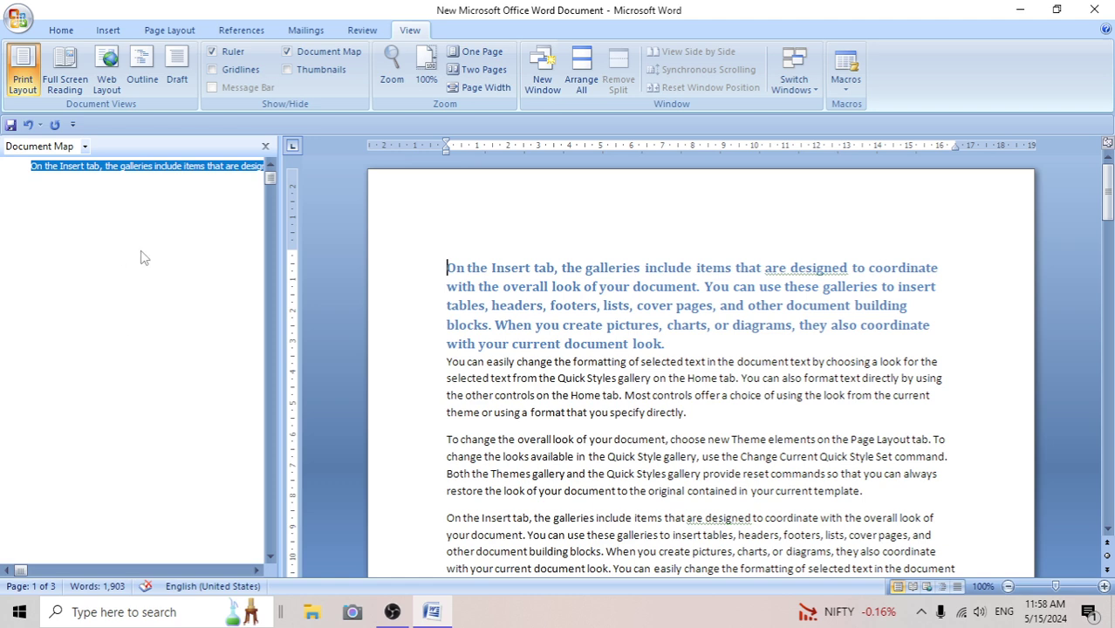
left_click(260, 149)
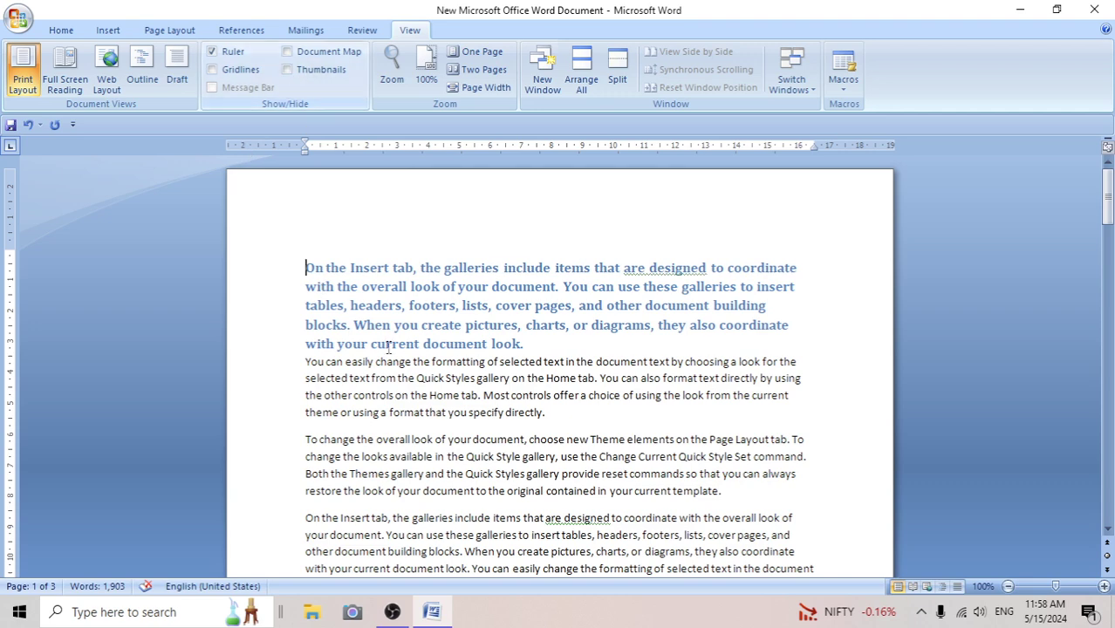
Show page thumbnails, use them to go to pages 3, 1 and 2, and turn the thumbnails off.
left_click(288, 70)
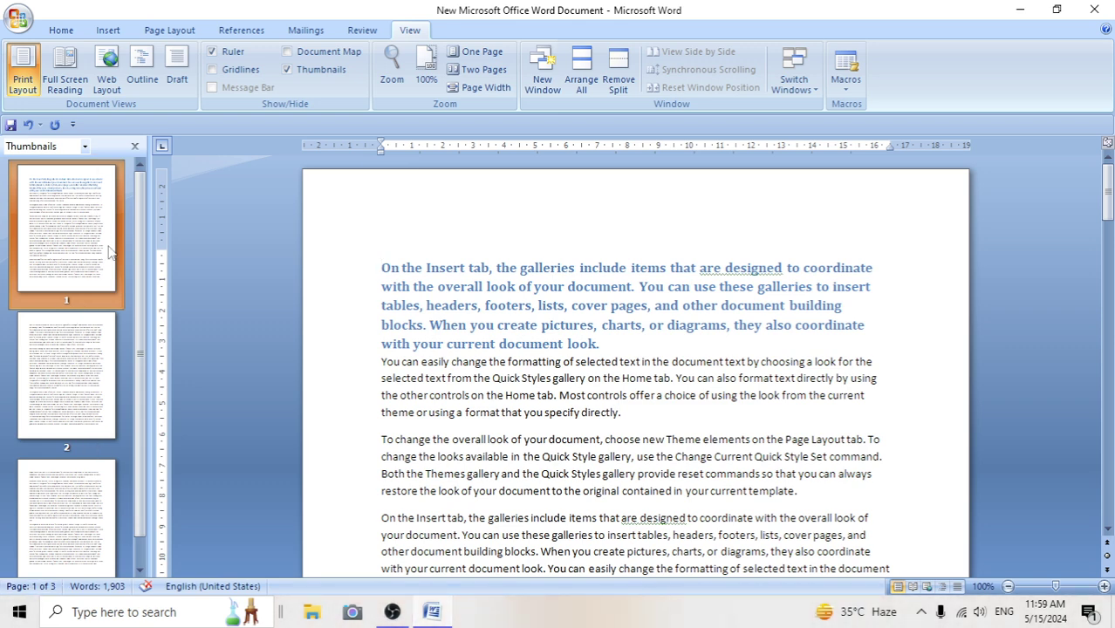
scroll(77, 365, "down", 2)
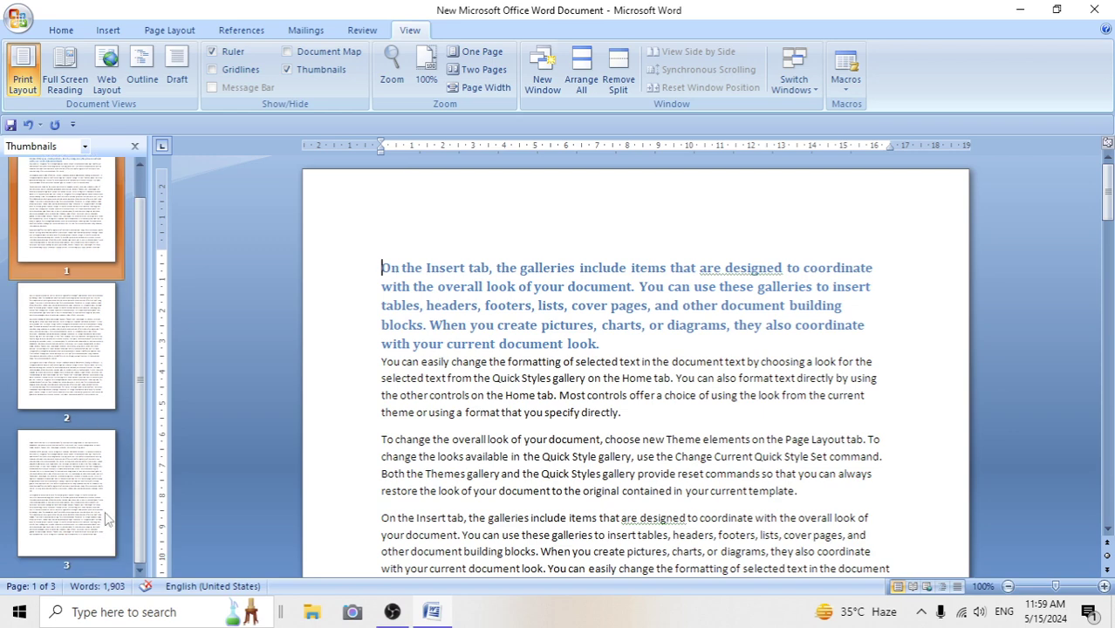
left_click(85, 547)
scroll(61, 393, "up", 2)
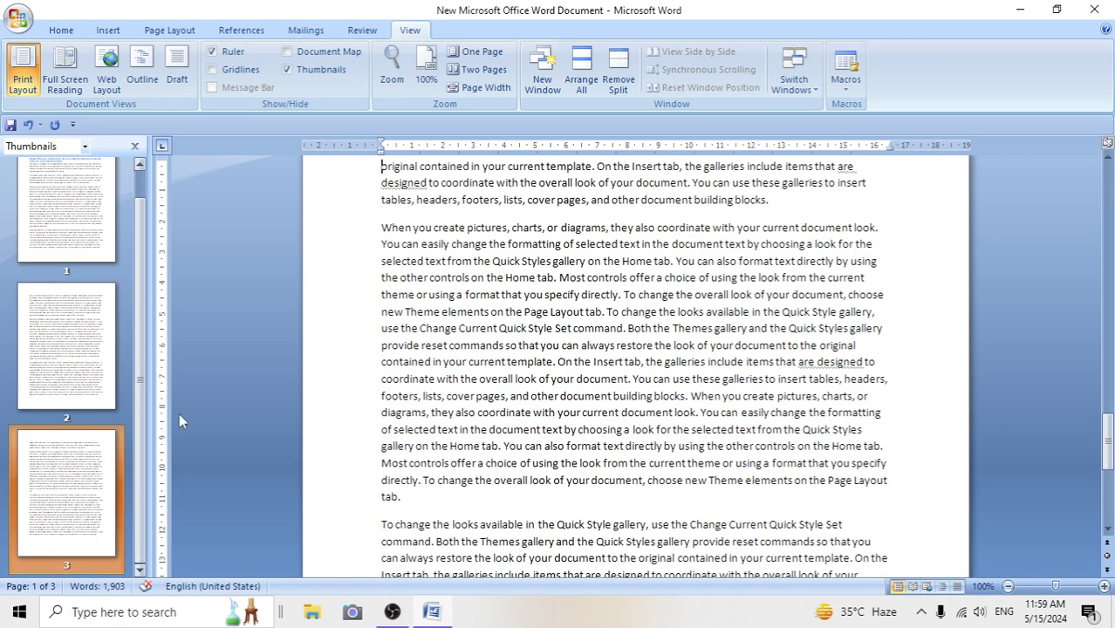
left_click(33, 243)
left_click(73, 381)
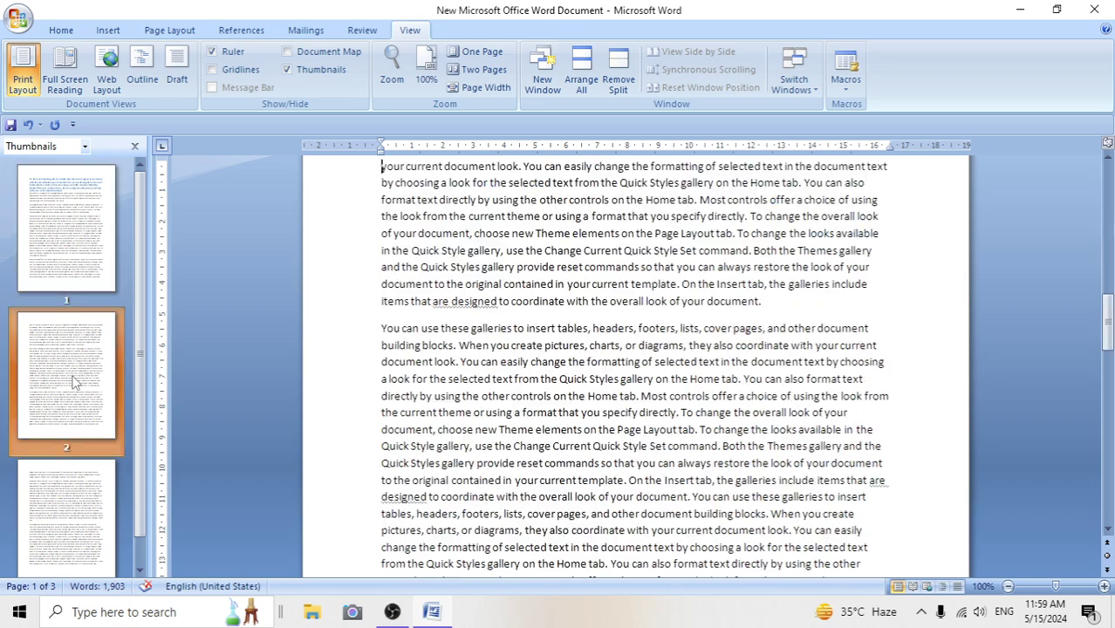
scroll(239, 284, "up", 15)
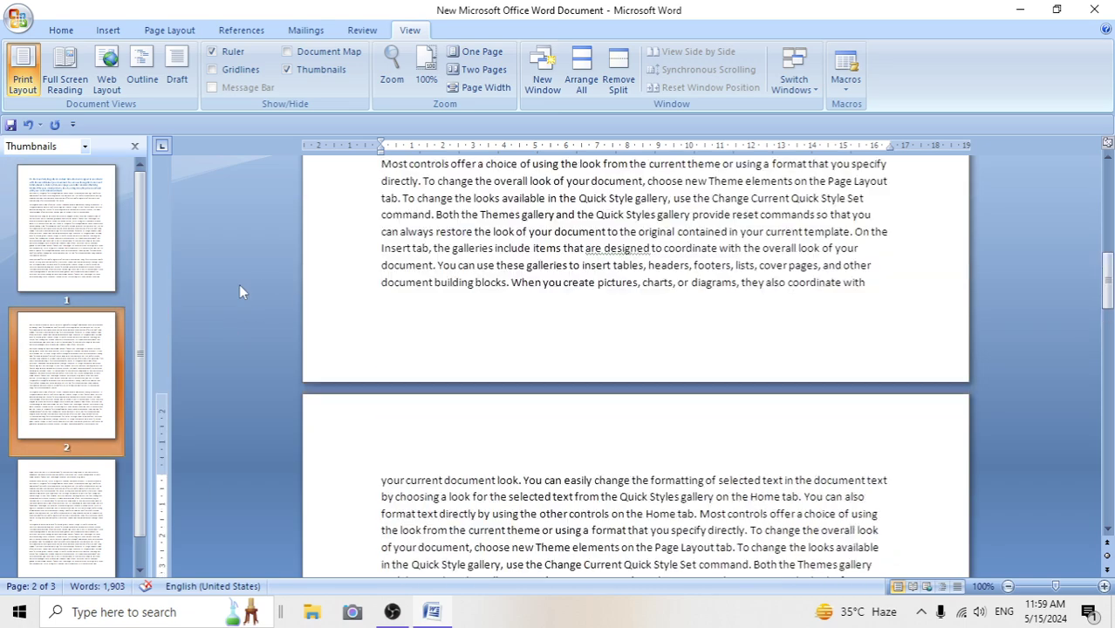
scroll(239, 283, "up", 2)
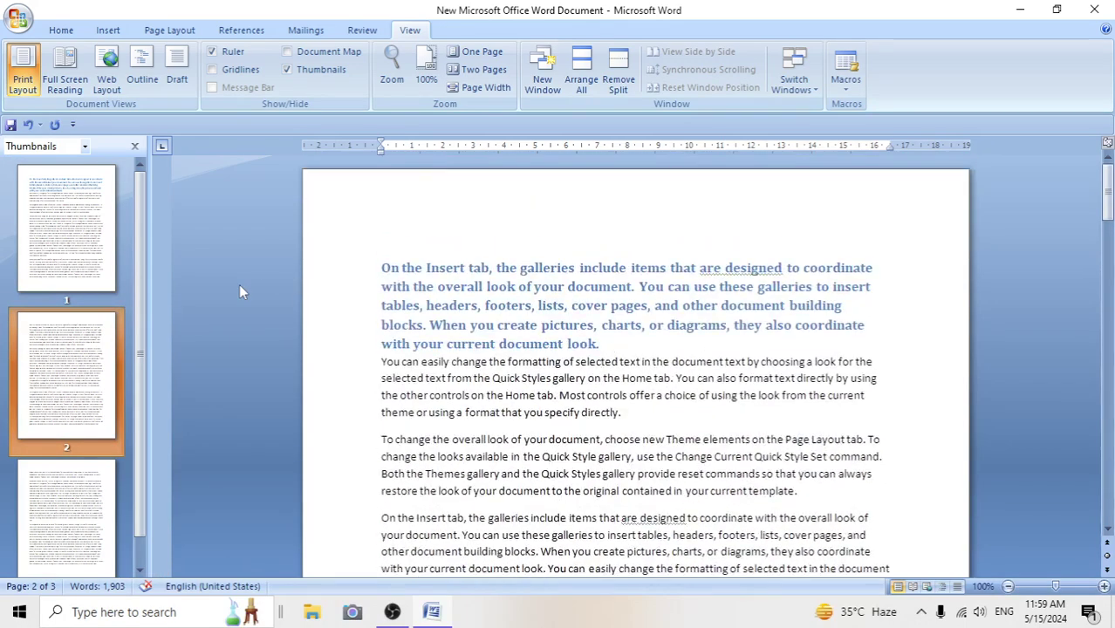
left_click(296, 70)
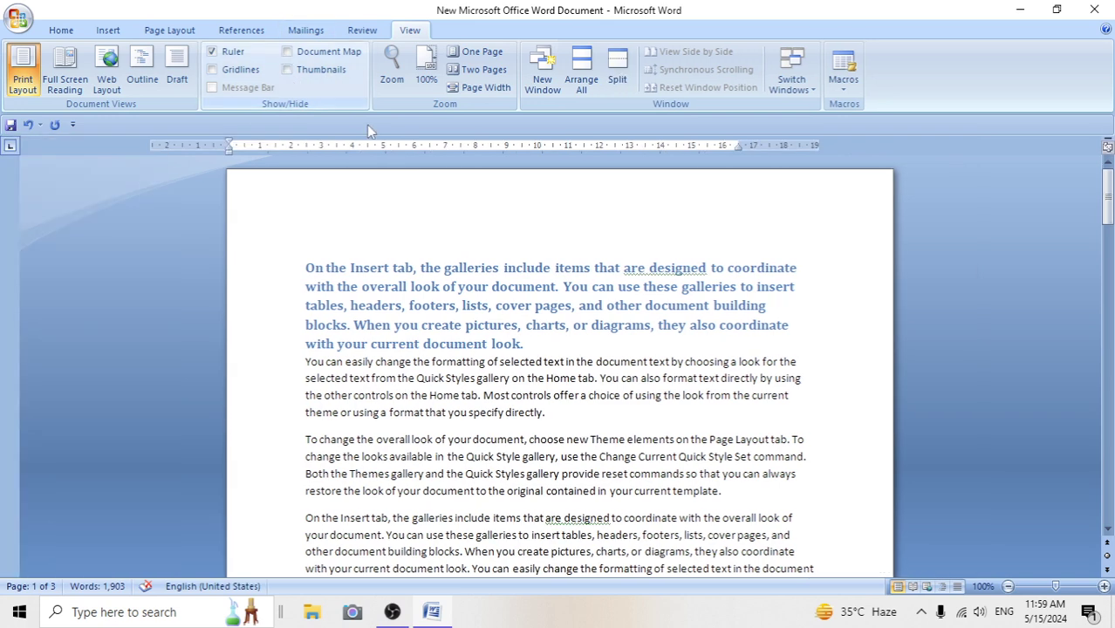
Set the document zoom to 200% with the Zoom dialog and look through the enlarged text.
left_click(397, 69)
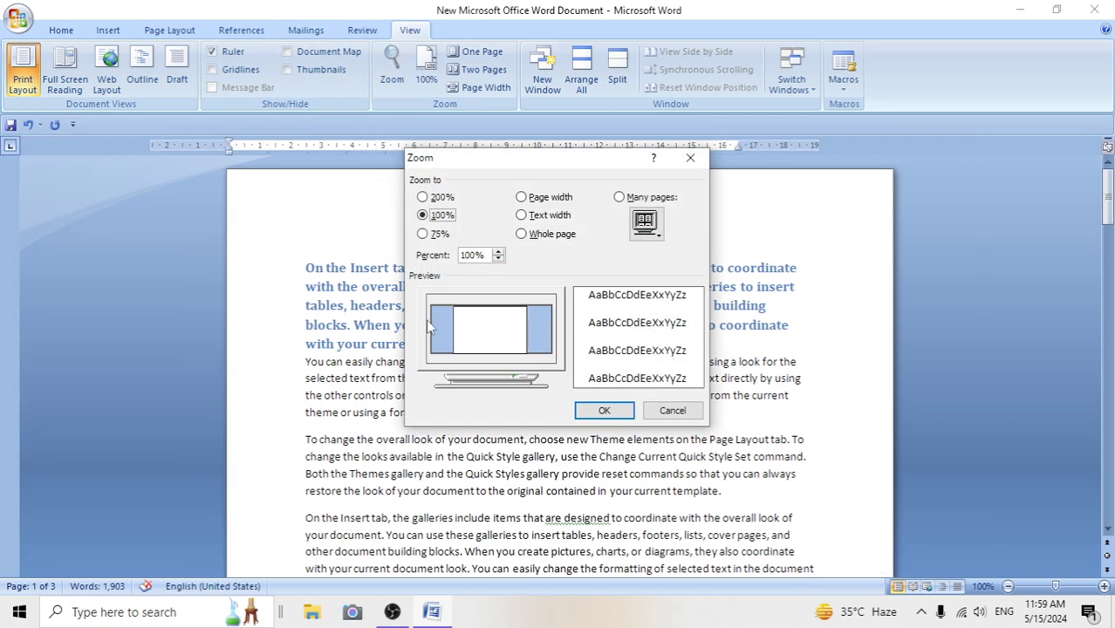
left_click(423, 198)
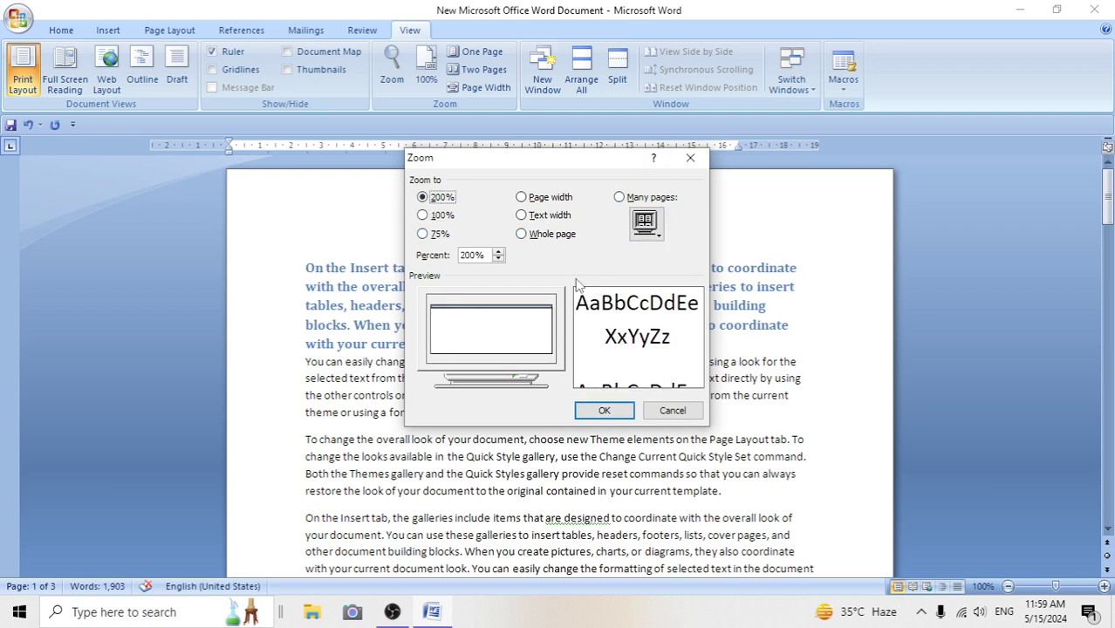
left_click(602, 411)
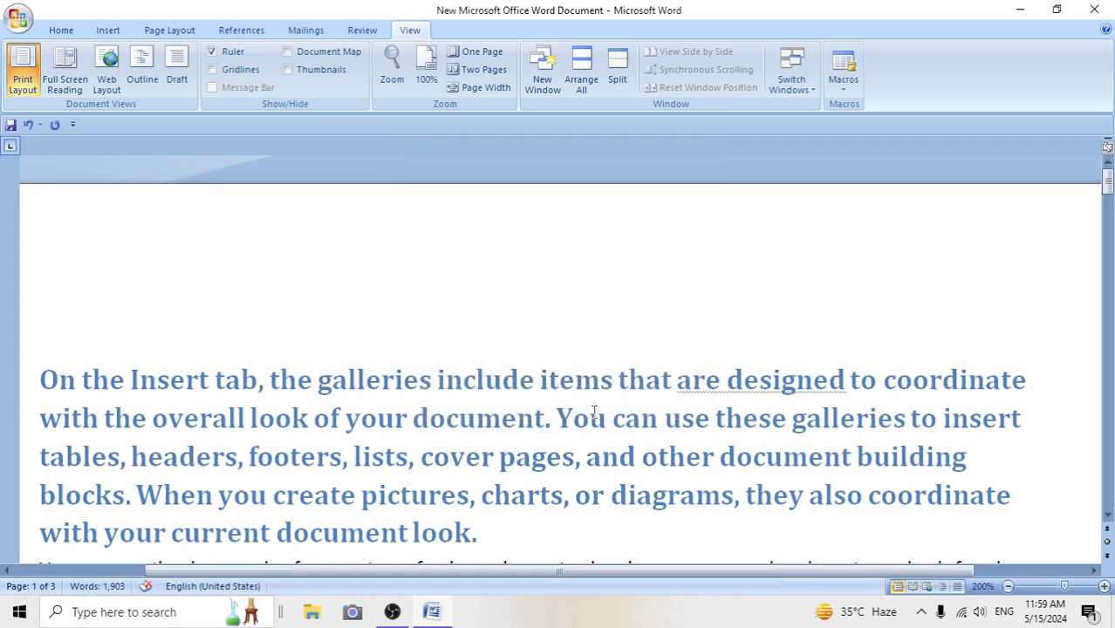
scroll(422, 369, "down", 7)
scroll(423, 369, "down", 3)
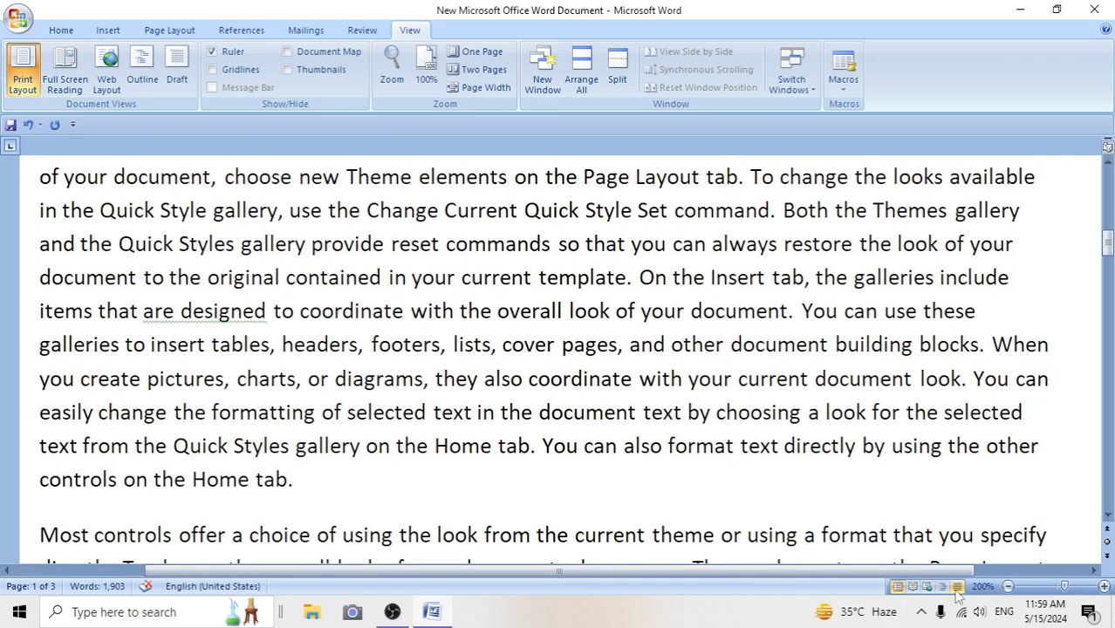
Reduce the document zoom in 10% steps to 100%.
left_click(1009, 587)
left_click(1009, 586)
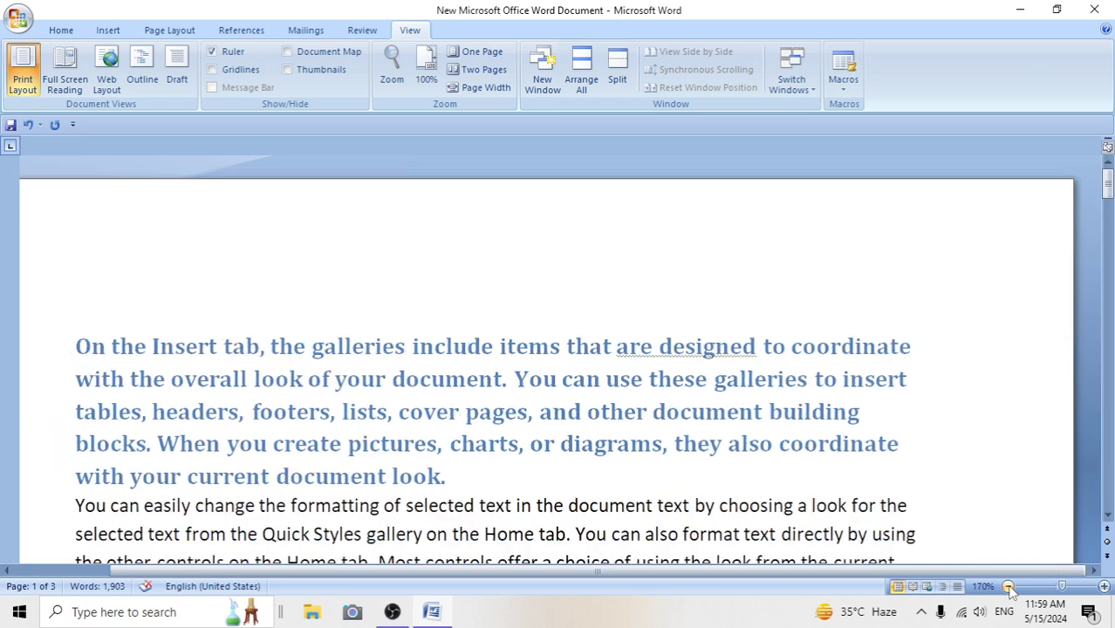
left_click(1008, 587)
left_click(1009, 587)
left_click(1008, 586)
left_click(1008, 587)
left_click(1009, 587)
left_click(1009, 587)
left_click(1008, 586)
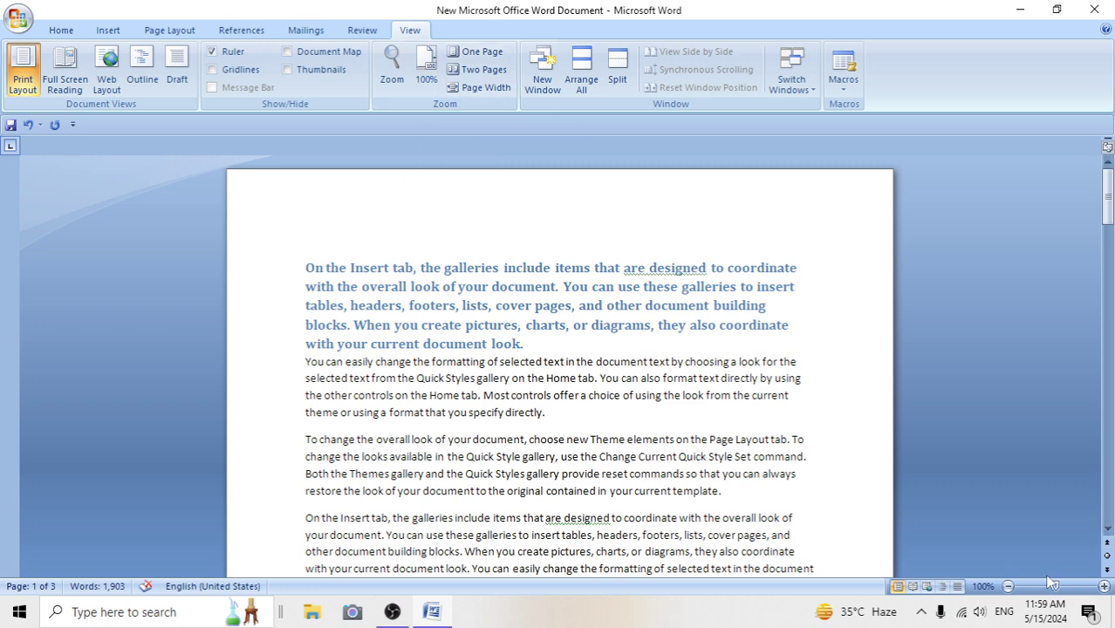
Magnify the document to about 324%, return it to 100% zoom, and look through the pages.
left_click(1078, 587)
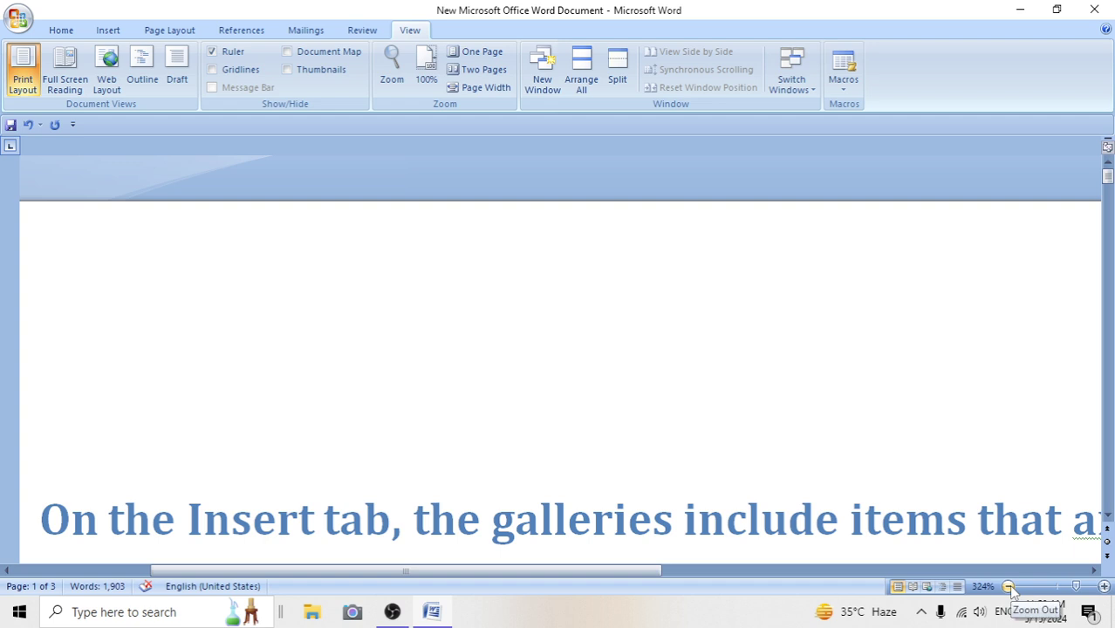
left_click(424, 68)
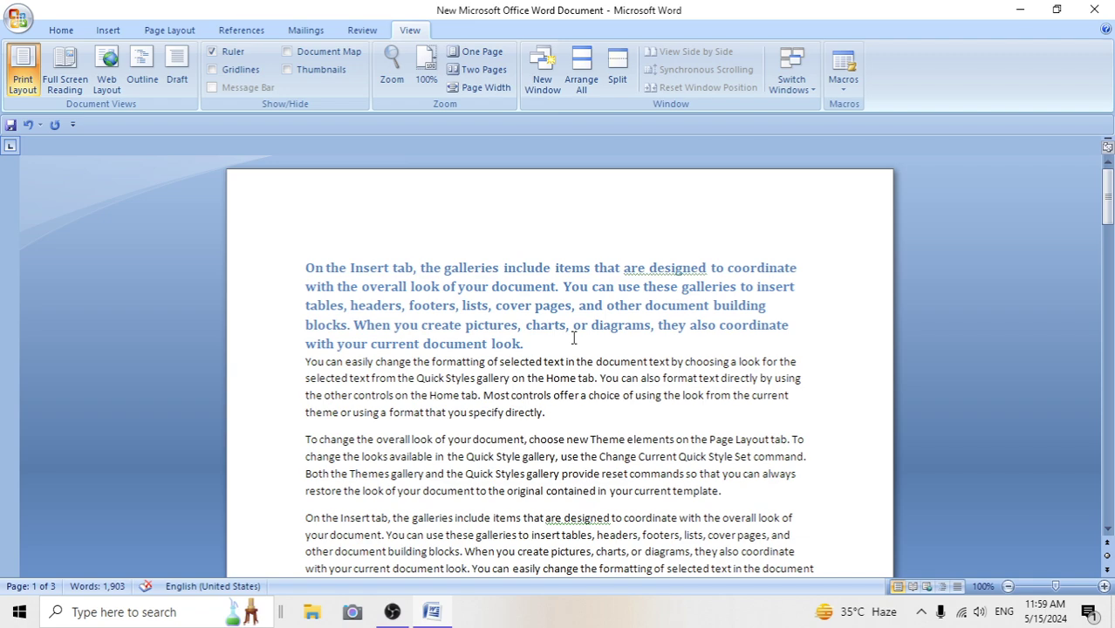
scroll(573, 338, "down", 20)
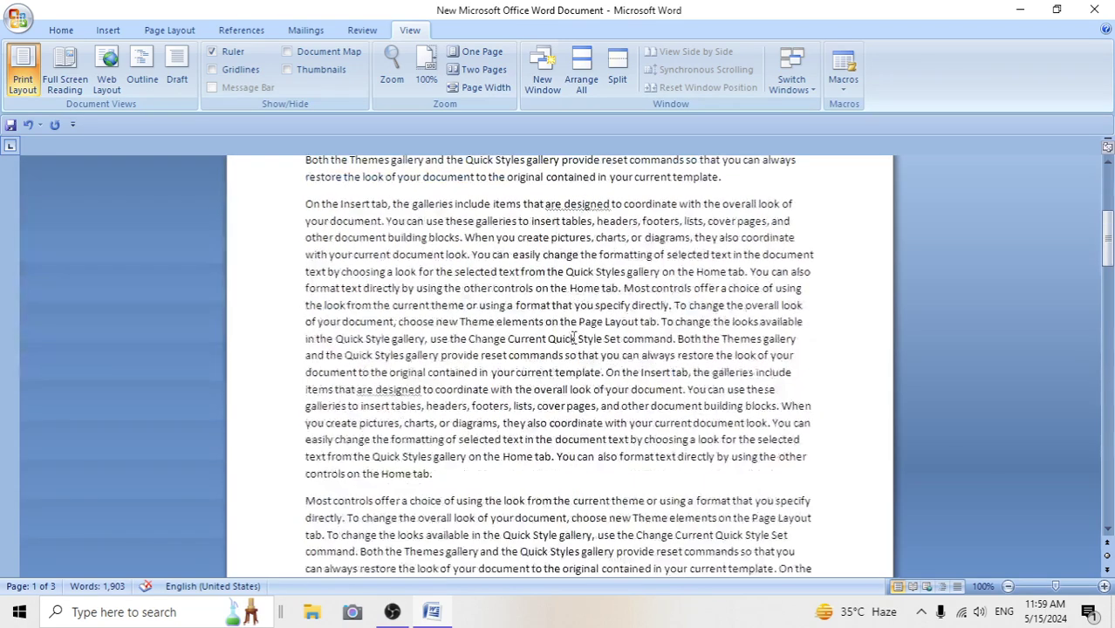
scroll(573, 339, "up", 5)
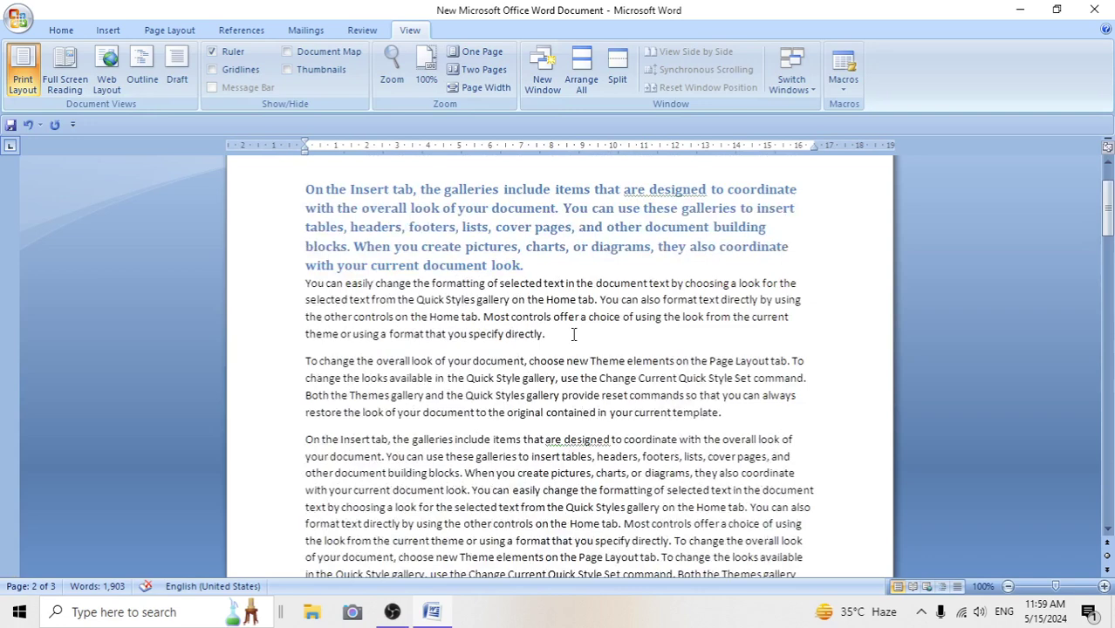
Fit one whole page in the window and look through all the document's pages at that zoom.
left_click(483, 54)
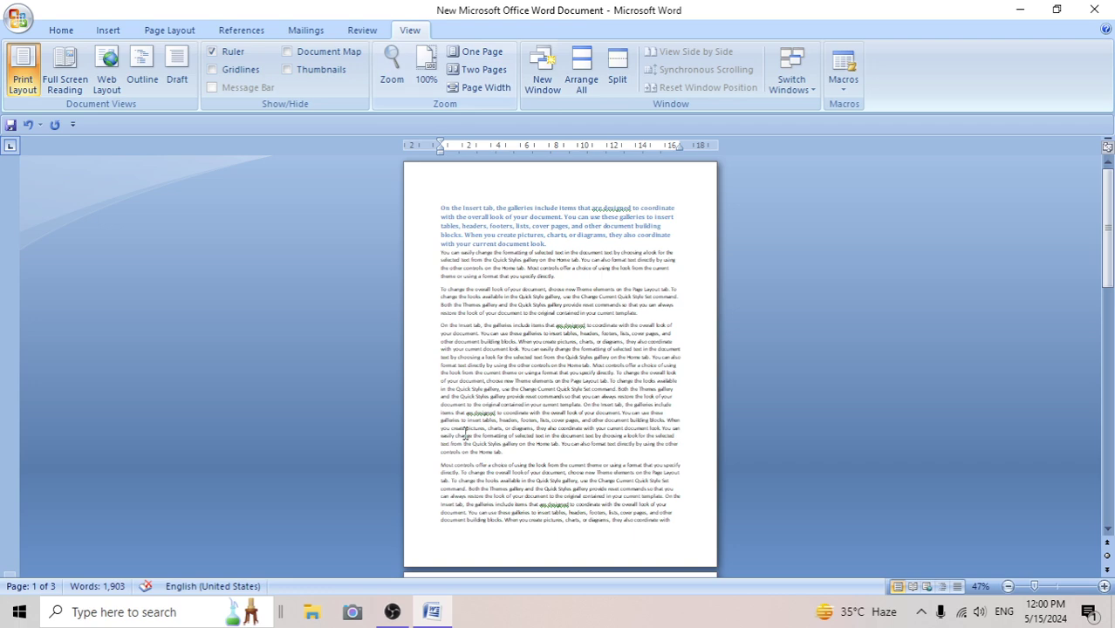
scroll(823, 308, "down", 8)
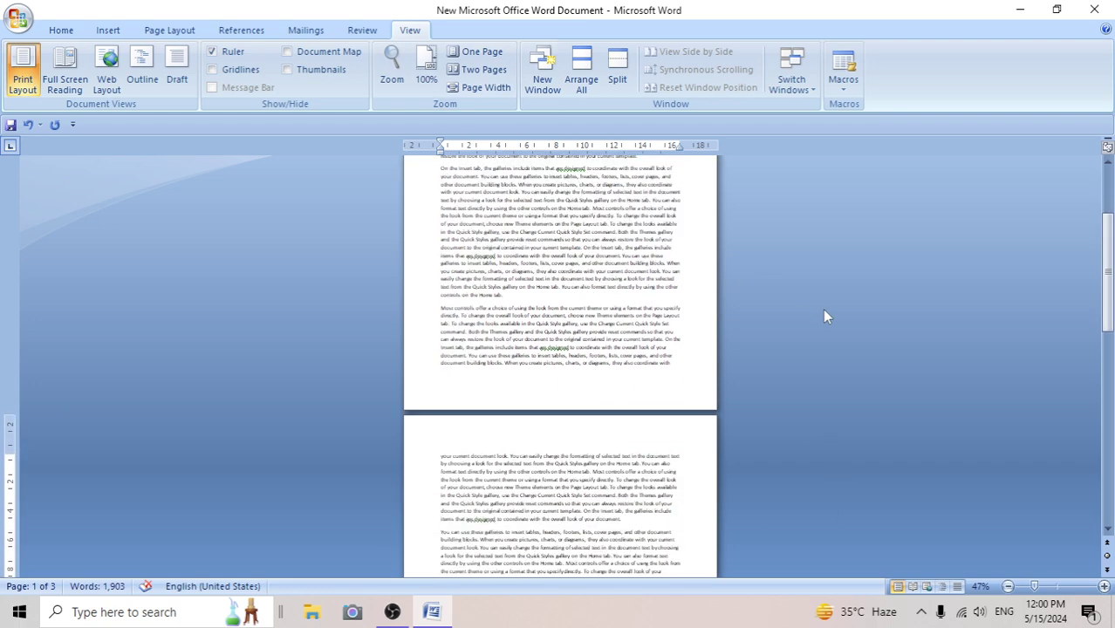
scroll(823, 308, "down", 10)
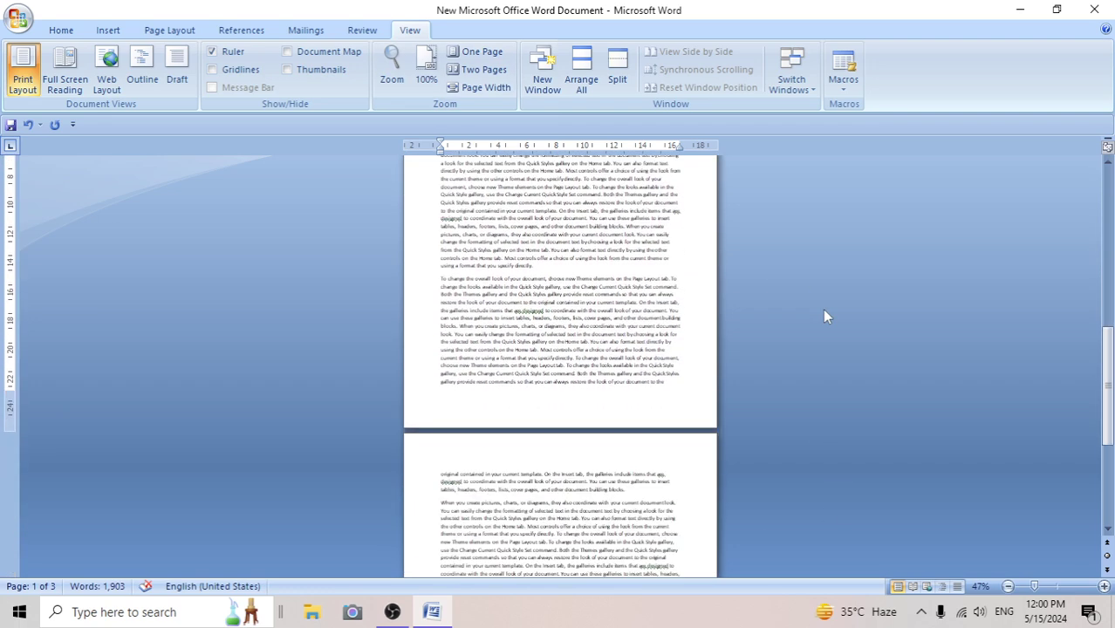
scroll(822, 308, "down", 2)
scroll(823, 308, "up", 10)
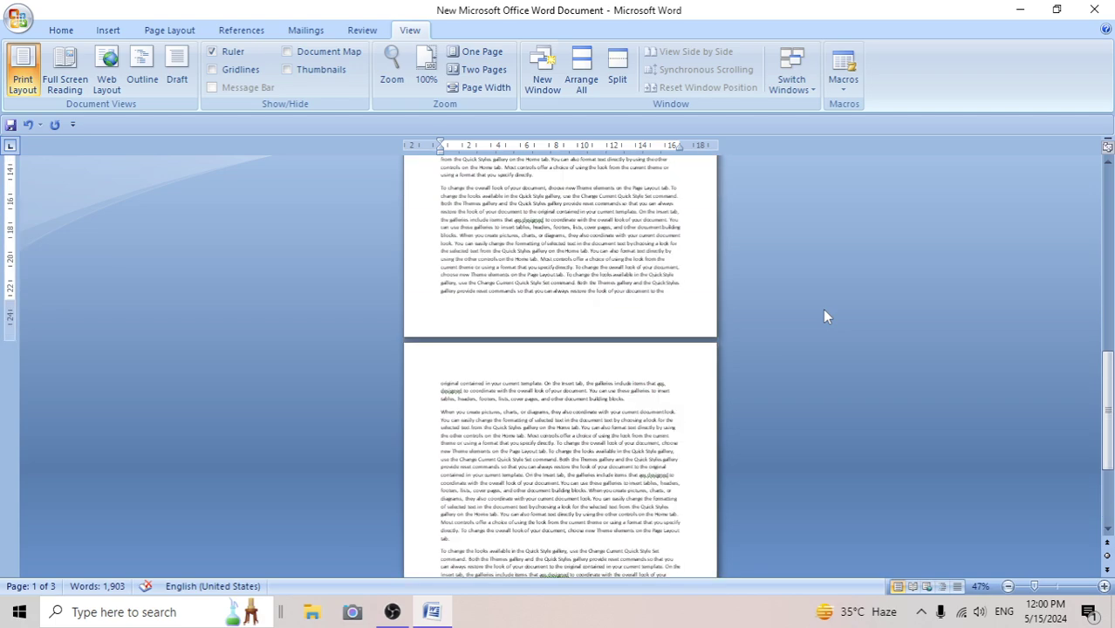
scroll(823, 308, "up", 10)
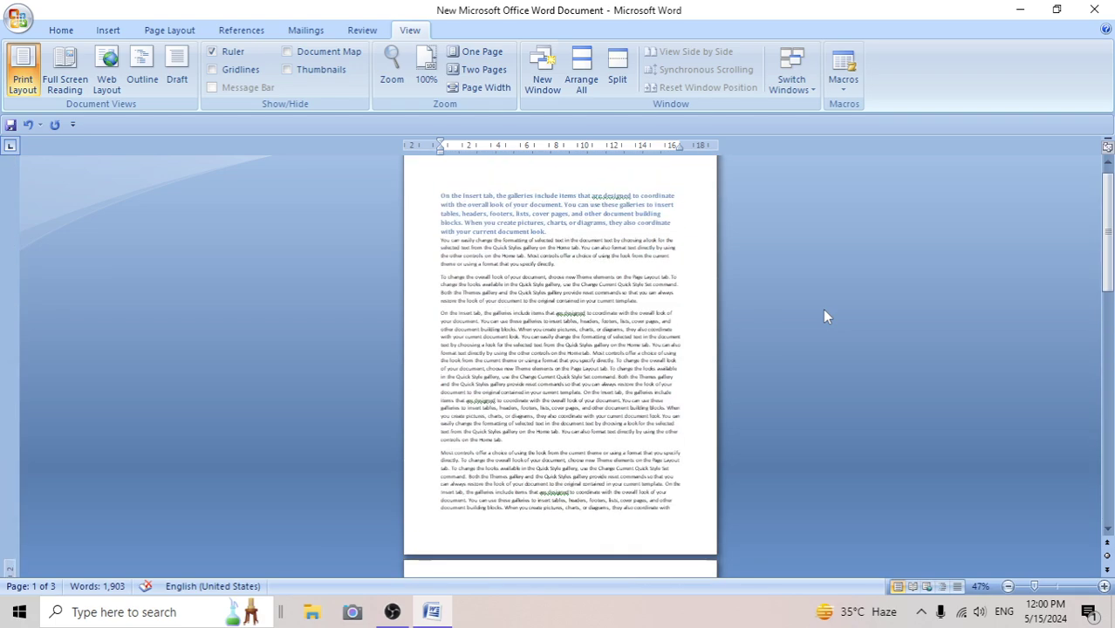
Display two pages side by side and look through the document in that arrangement.
left_click(472, 70)
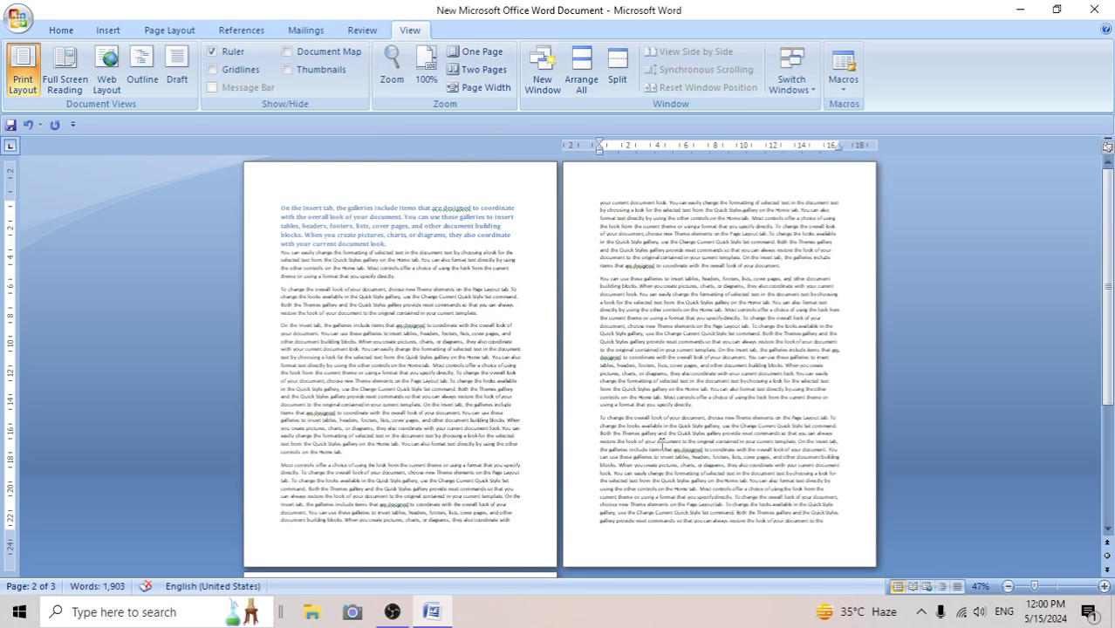
scroll(652, 389, "down", 8)
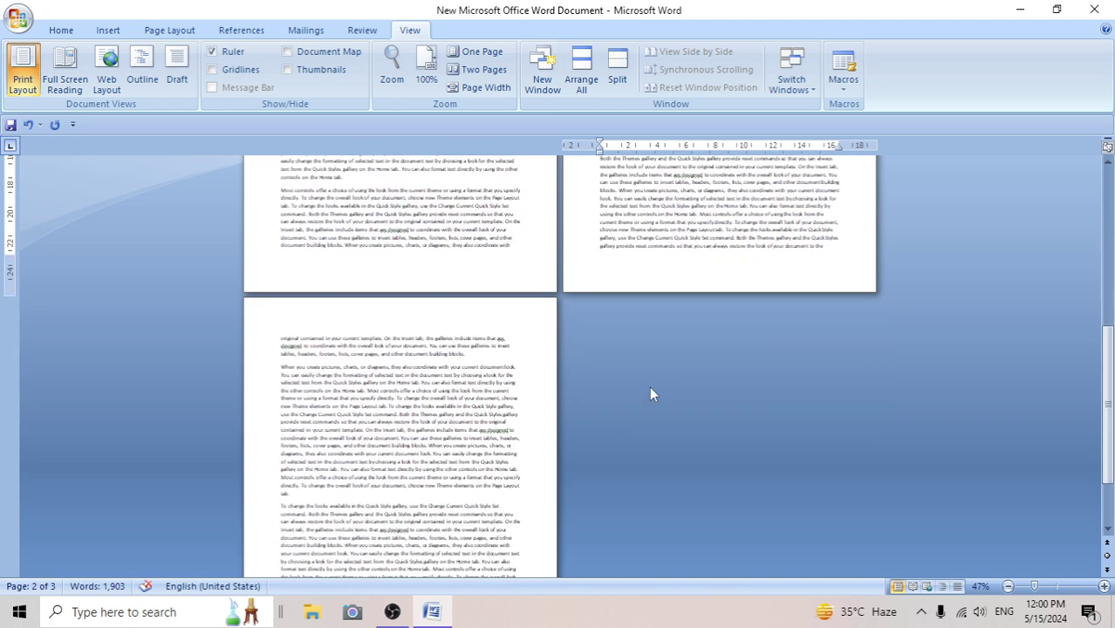
scroll(649, 394, "down", 1)
scroll(649, 395, "up", 4)
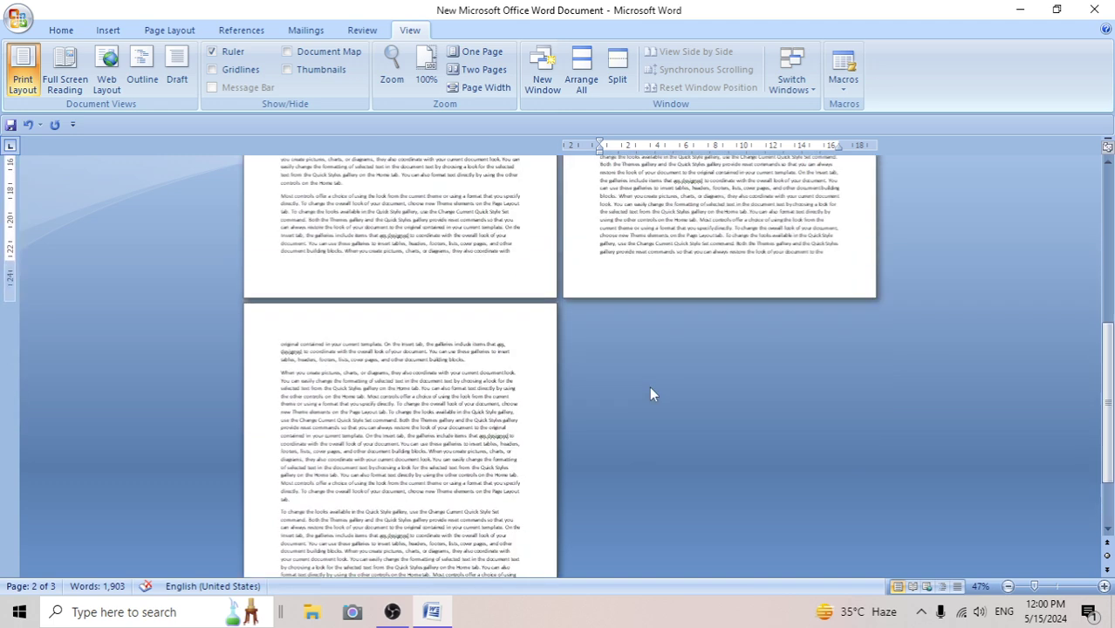
scroll(655, 384, "up", 4)
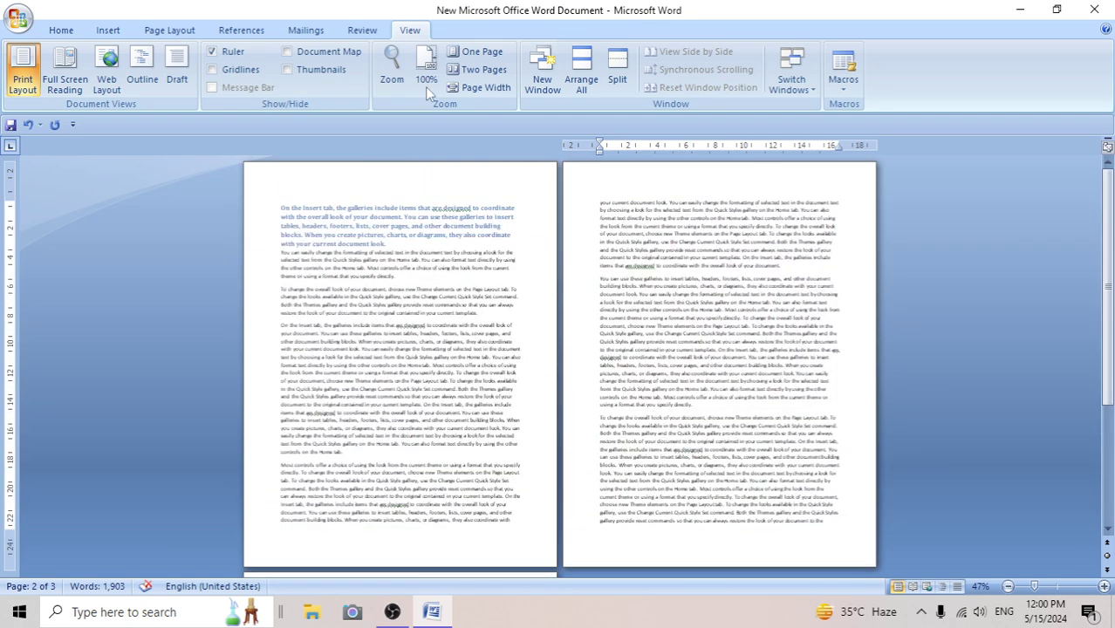
Zoom the document to page width and look through the text from page 2 onward and back to page 1.
left_click(486, 88)
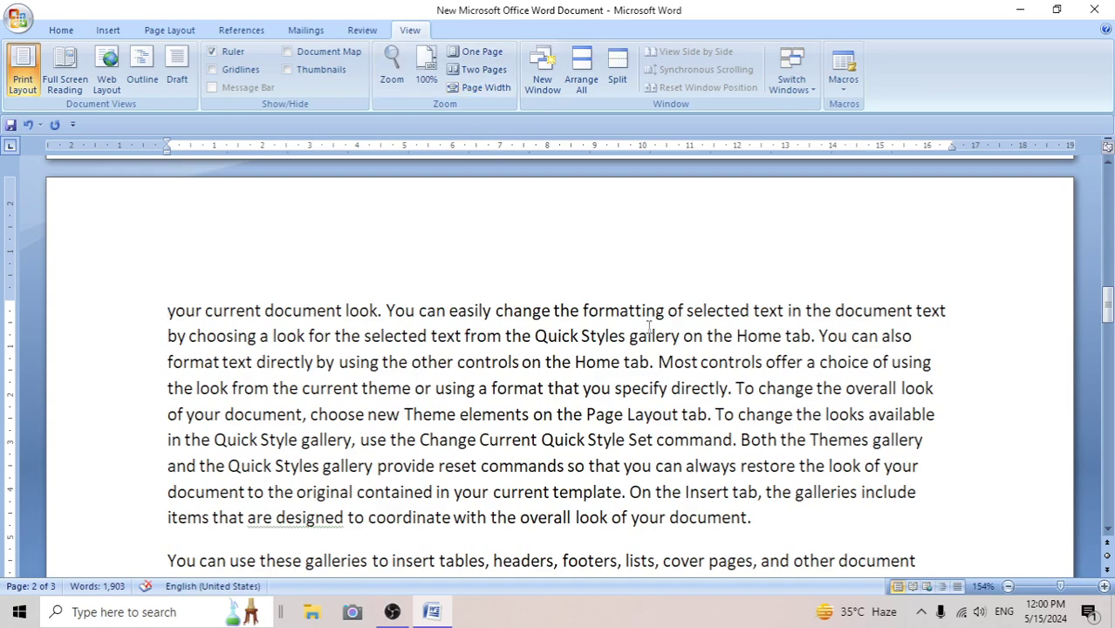
scroll(649, 327, "down", 6)
scroll(649, 327, "down", 8)
scroll(649, 328, "down", 8)
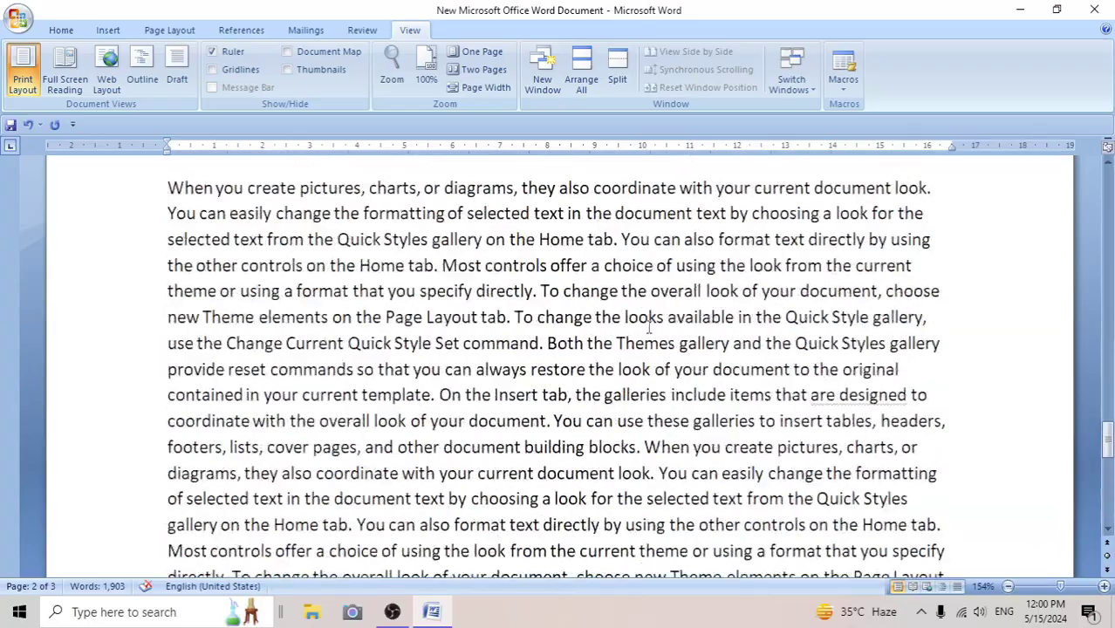
scroll(650, 328, "up", 8)
scroll(649, 327, "up", 8)
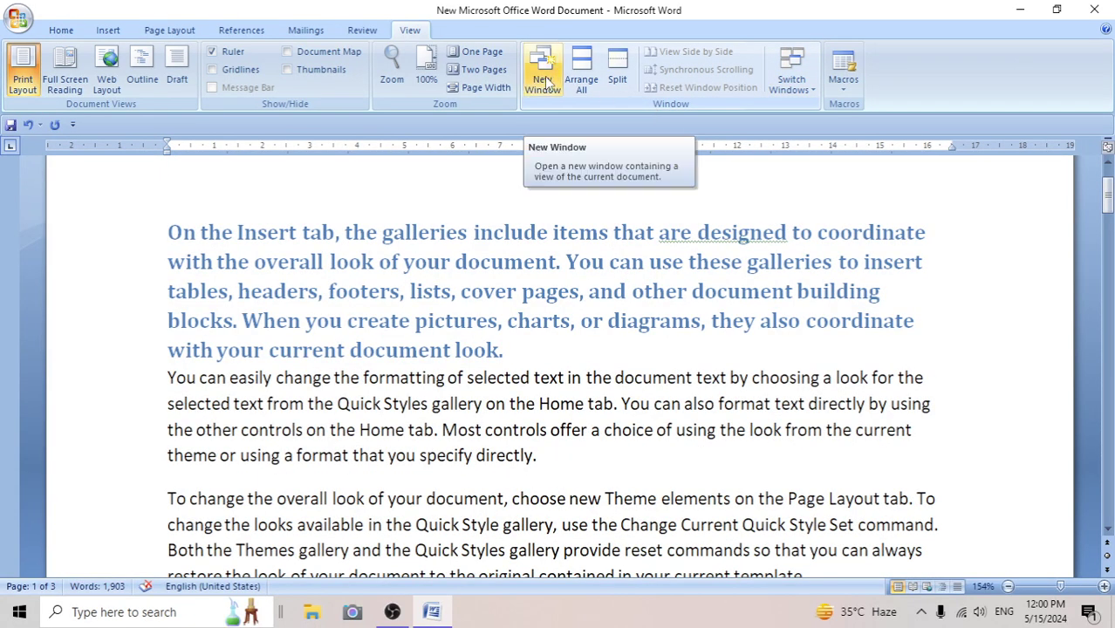
scroll(544, 82, "up", 4)
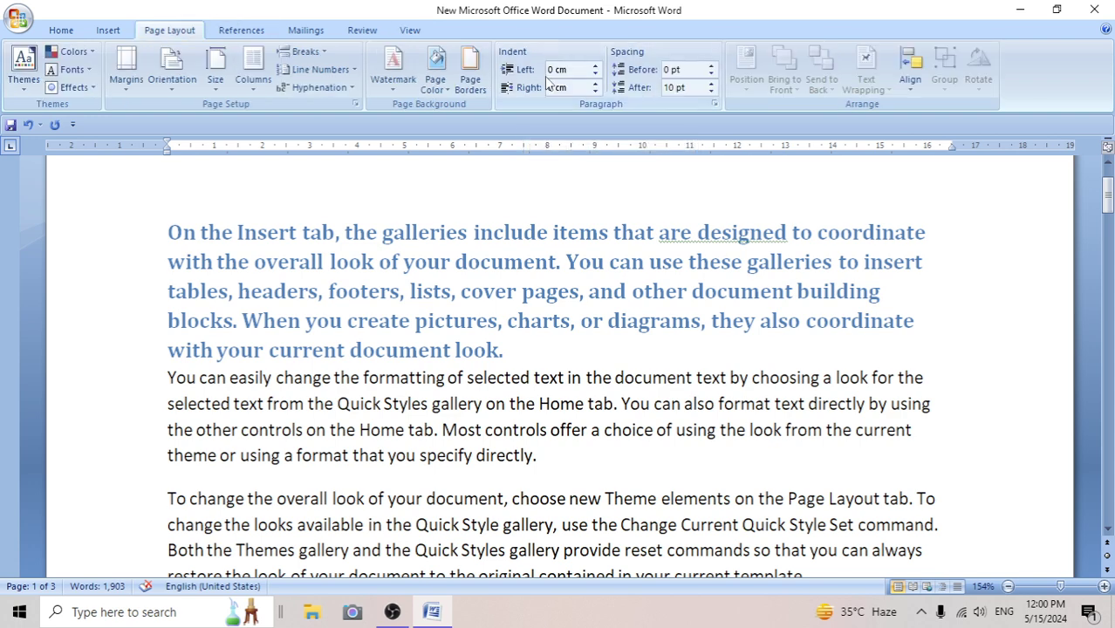
scroll(518, 77, "down", 4)
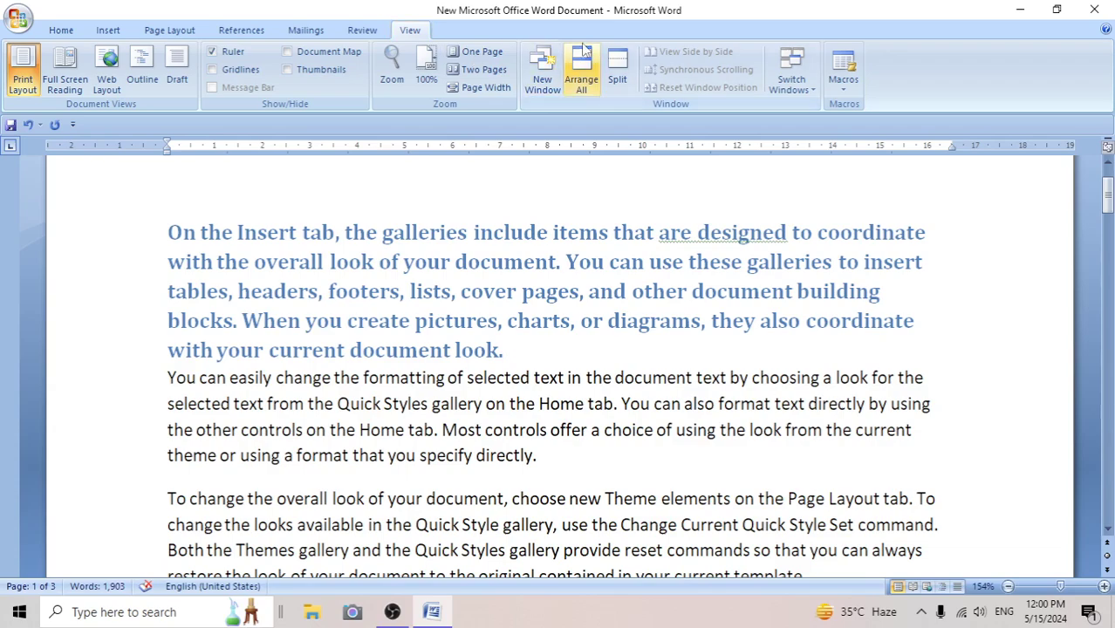
Open the document in a second window and bring that window to the front with its opening heading displayed.
left_click(542, 68)
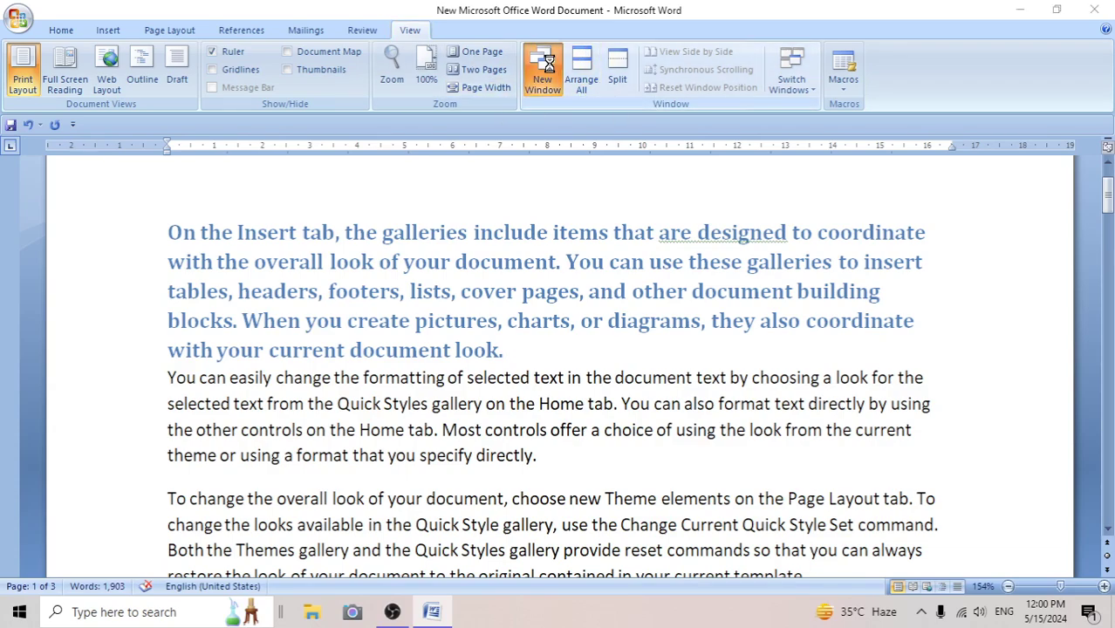
key("BackSpace")
key("BackSpace")
key("BackSpace")
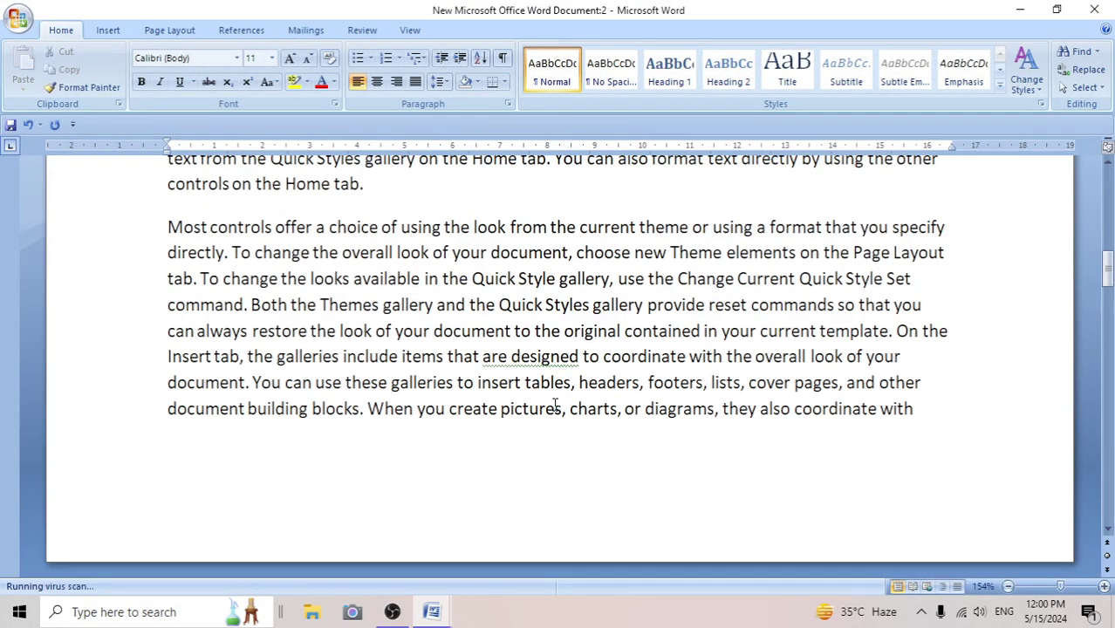
key("ctrl+z")
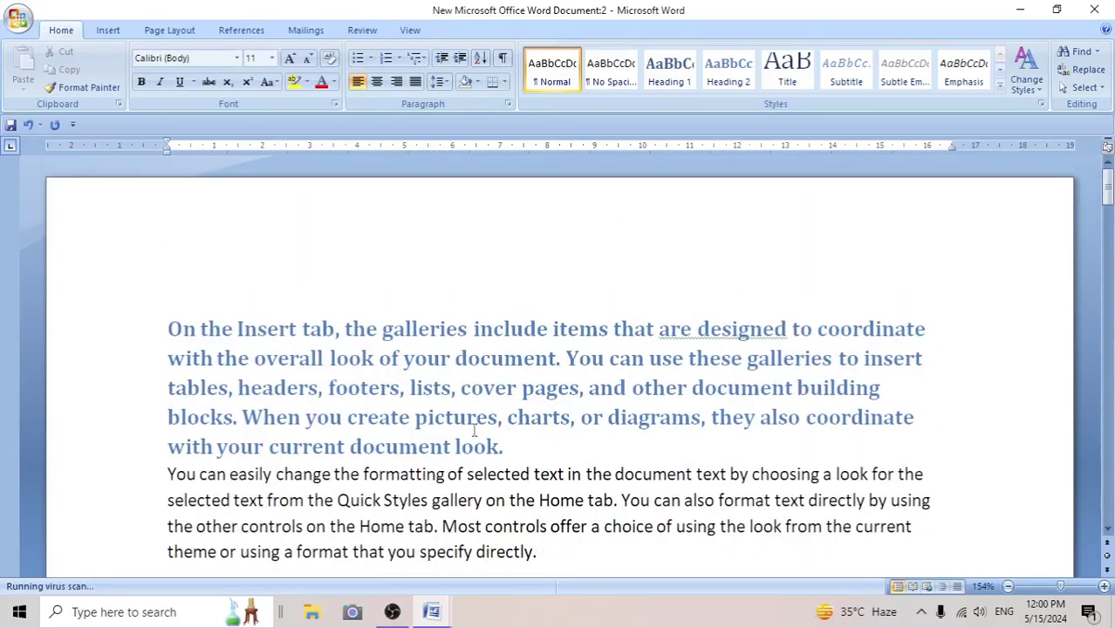
mouse_move(453, 619)
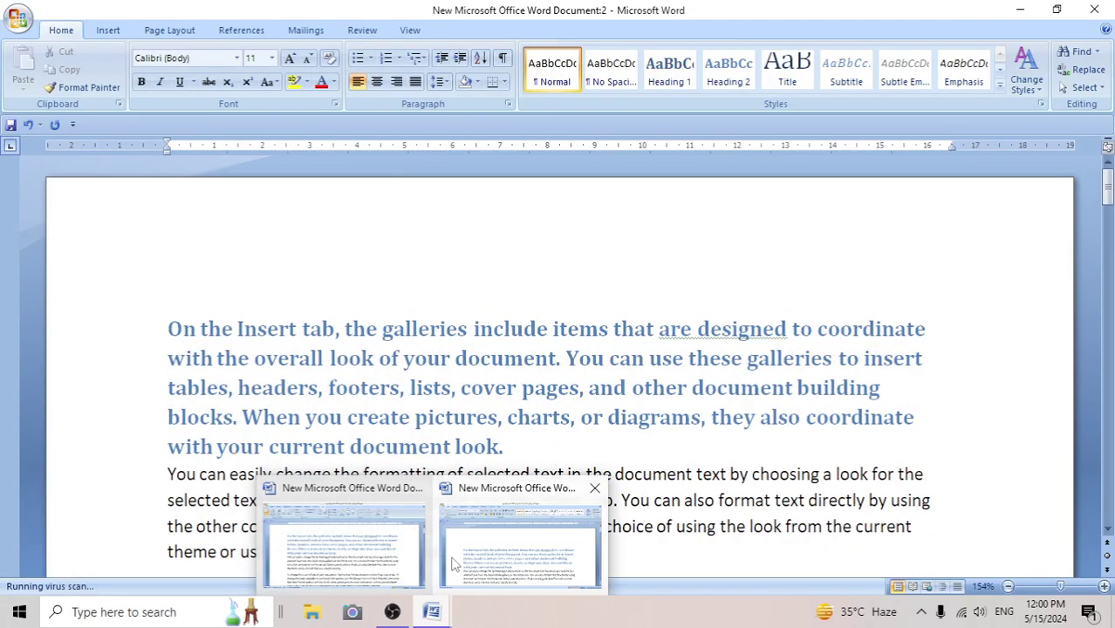
left_click(552, 495)
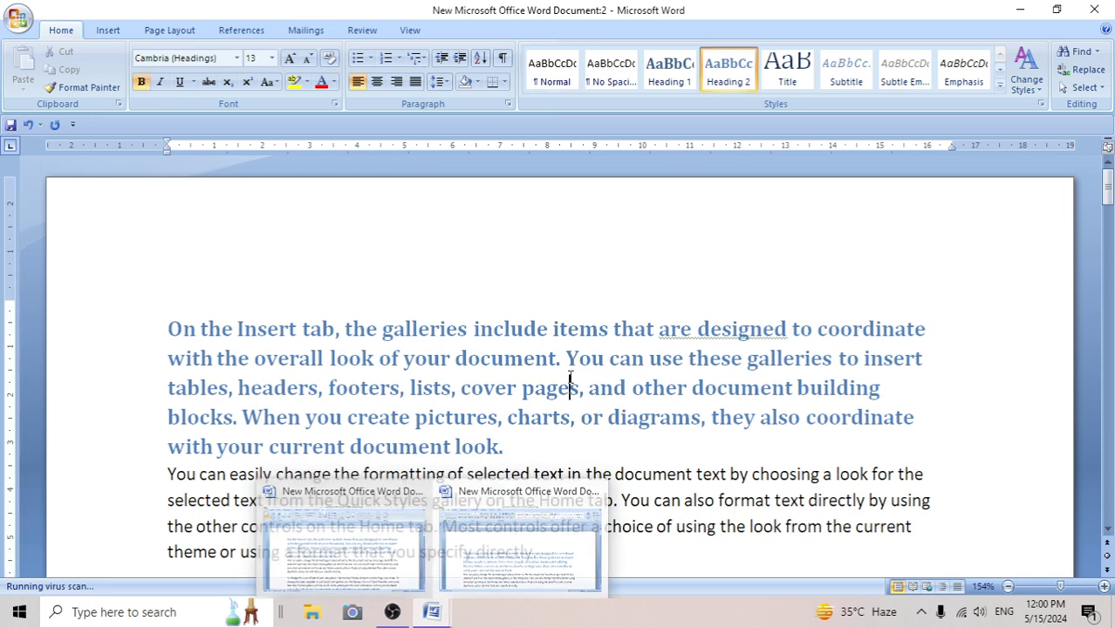
Open a third window of the same document from the second one.
left_click(411, 30)
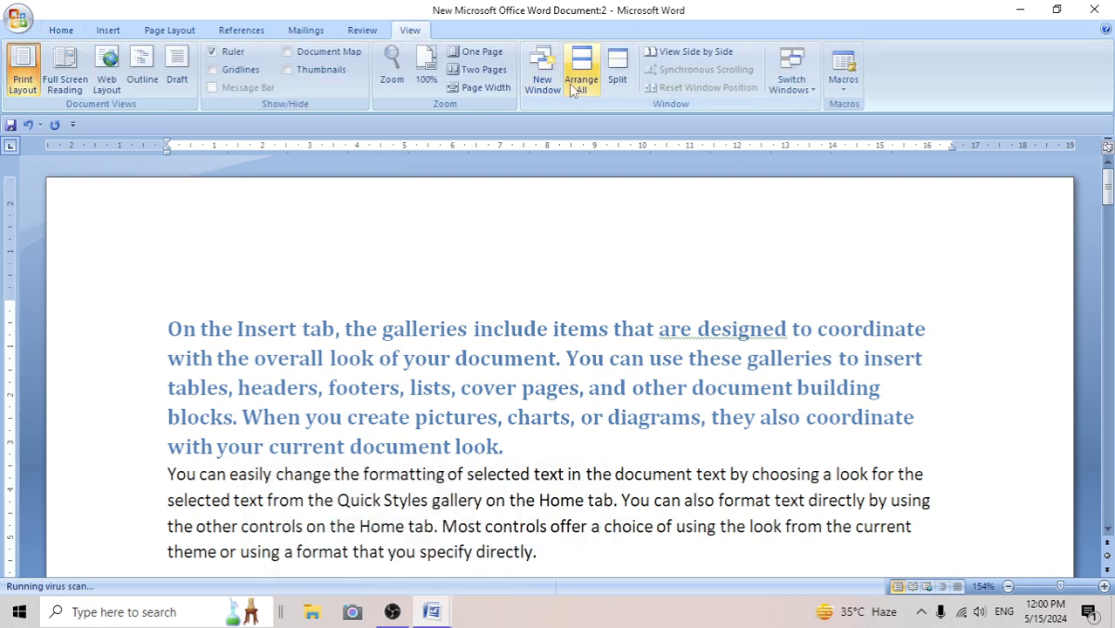
left_click(539, 75)
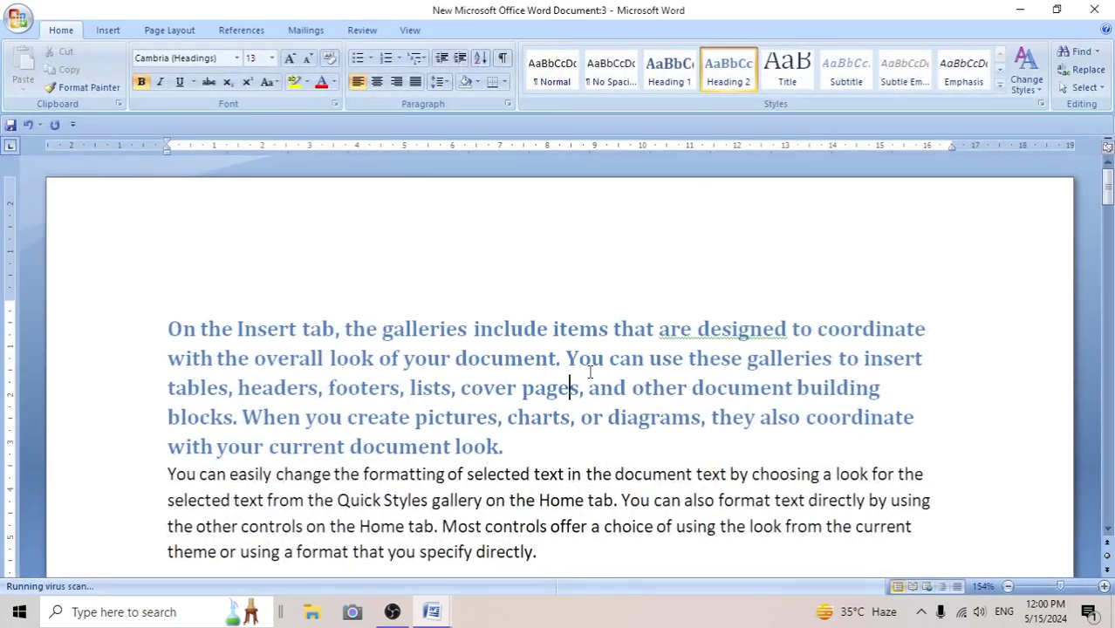
mouse_move(449, 618)
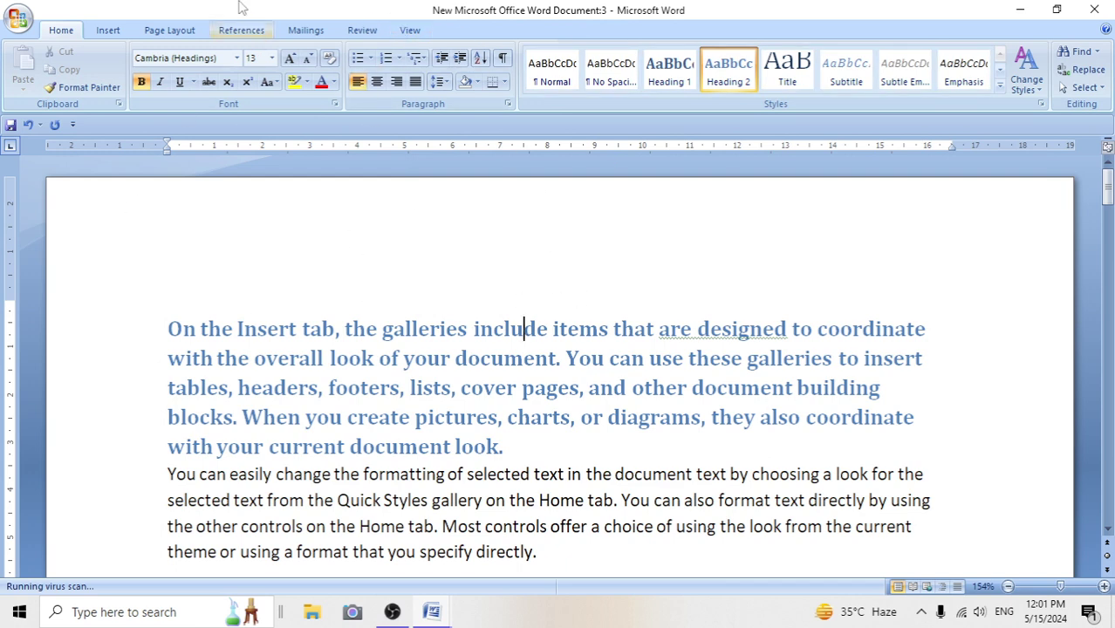
Tile all three document windows on screen and restack them with Document:2 uppermost, Document:3 in the middle and Document:1 lowest.
left_click(404, 33)
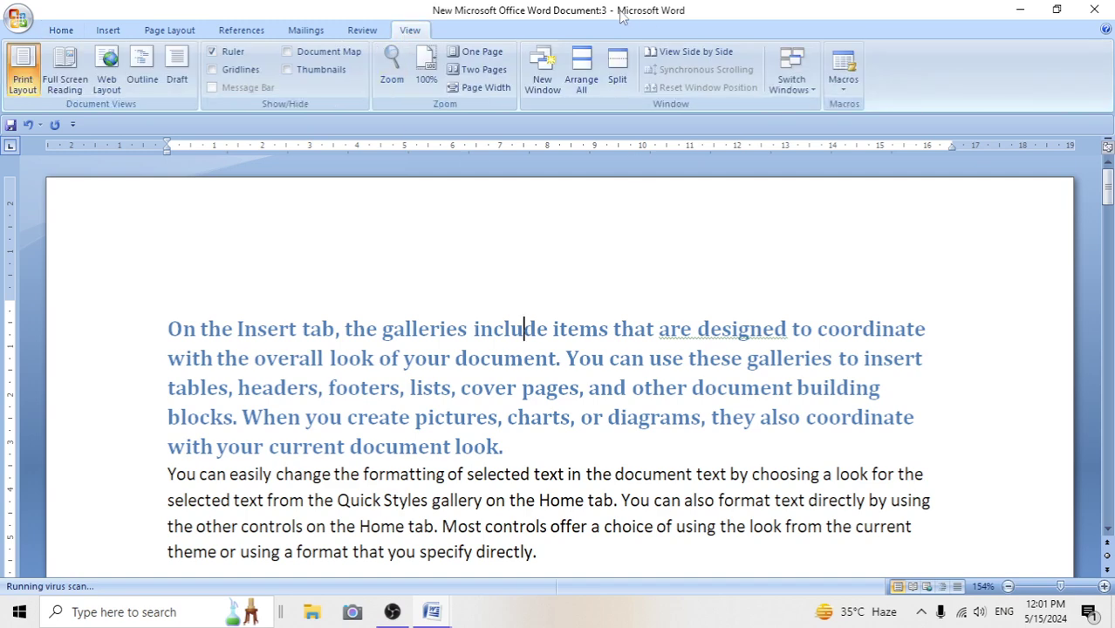
left_click(586, 66)
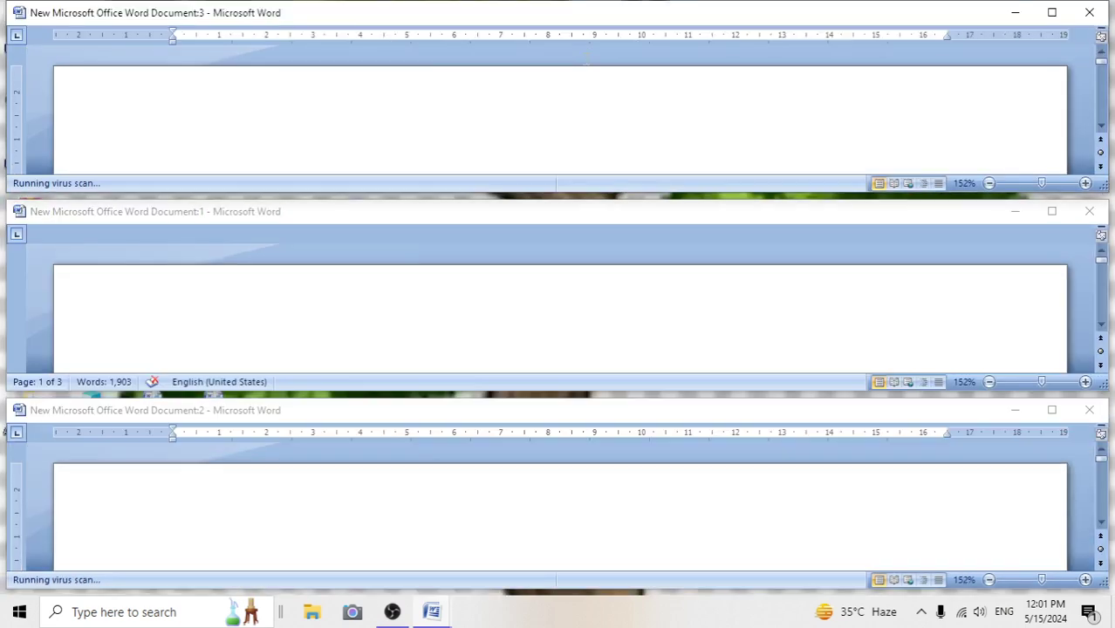
left_click_drag(333, 423, 361, 26)
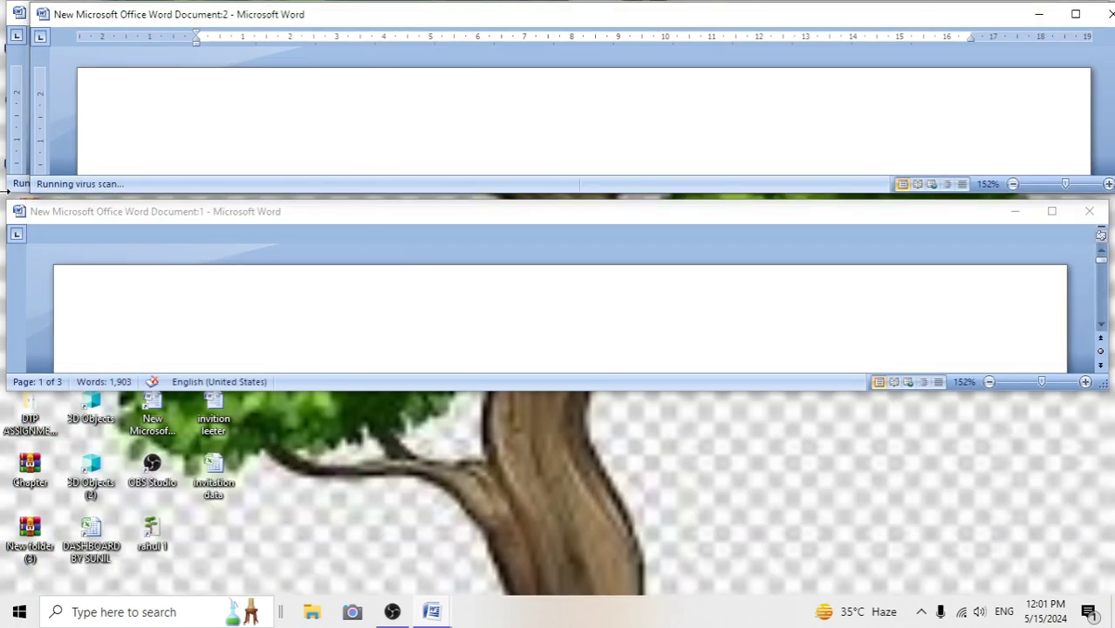
left_click(21, 189)
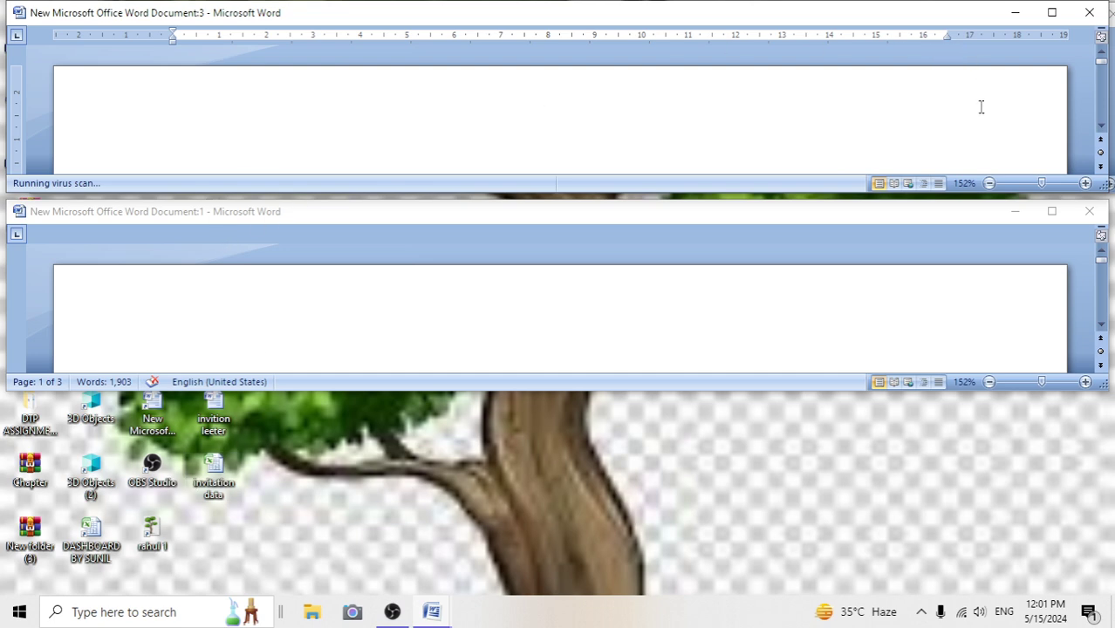
left_click_drag(947, 224, 945, 385)
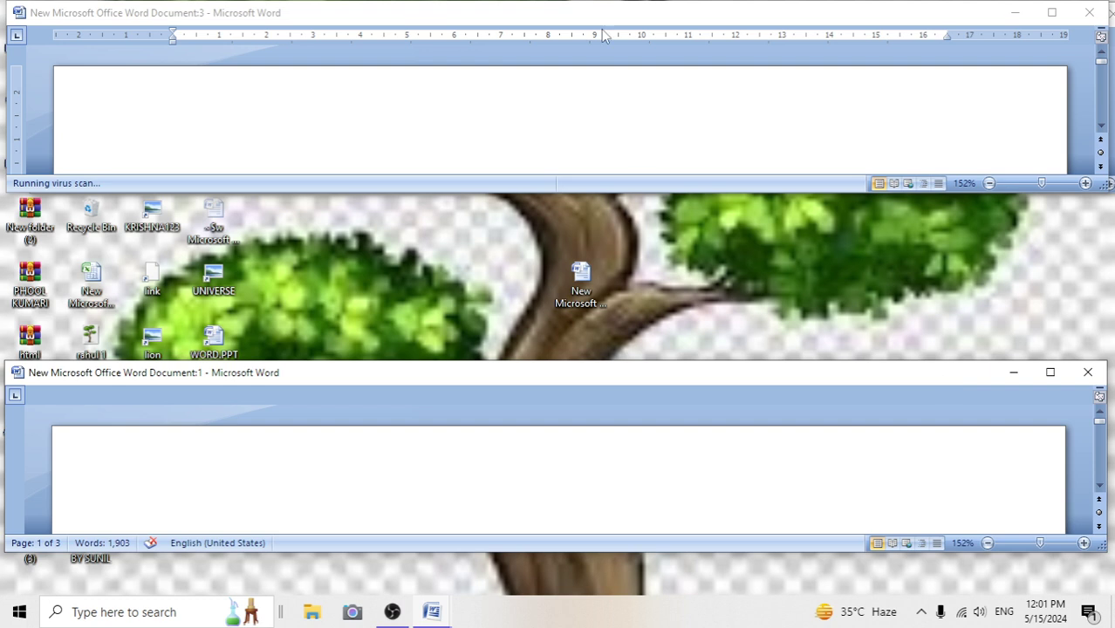
left_click_drag(585, 15, 596, 185)
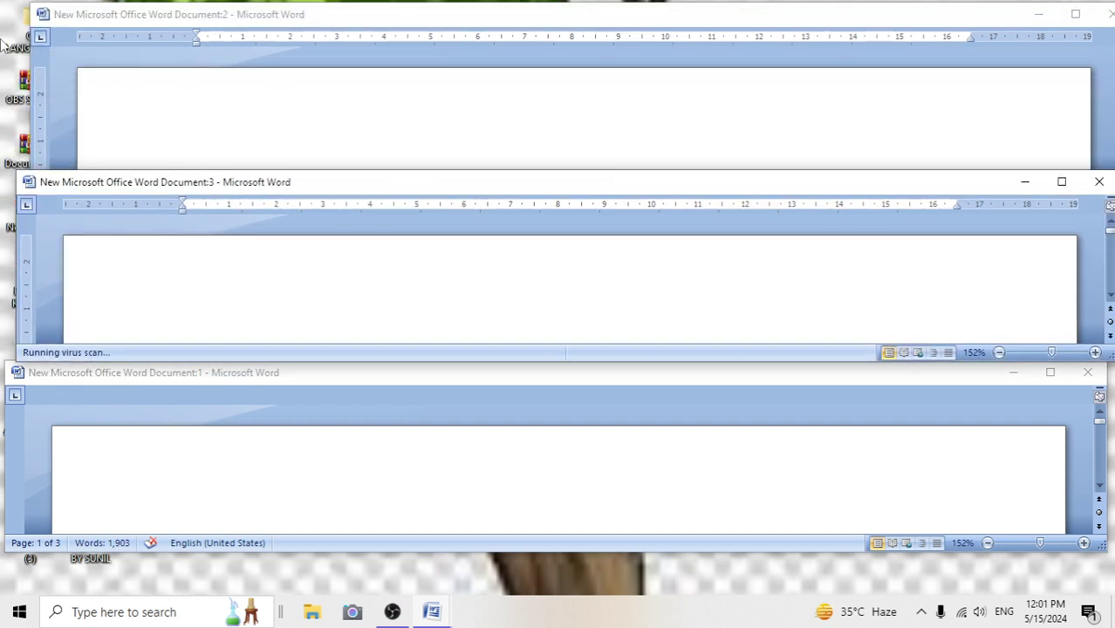
left_click_drag(103, 15, 78, 20)
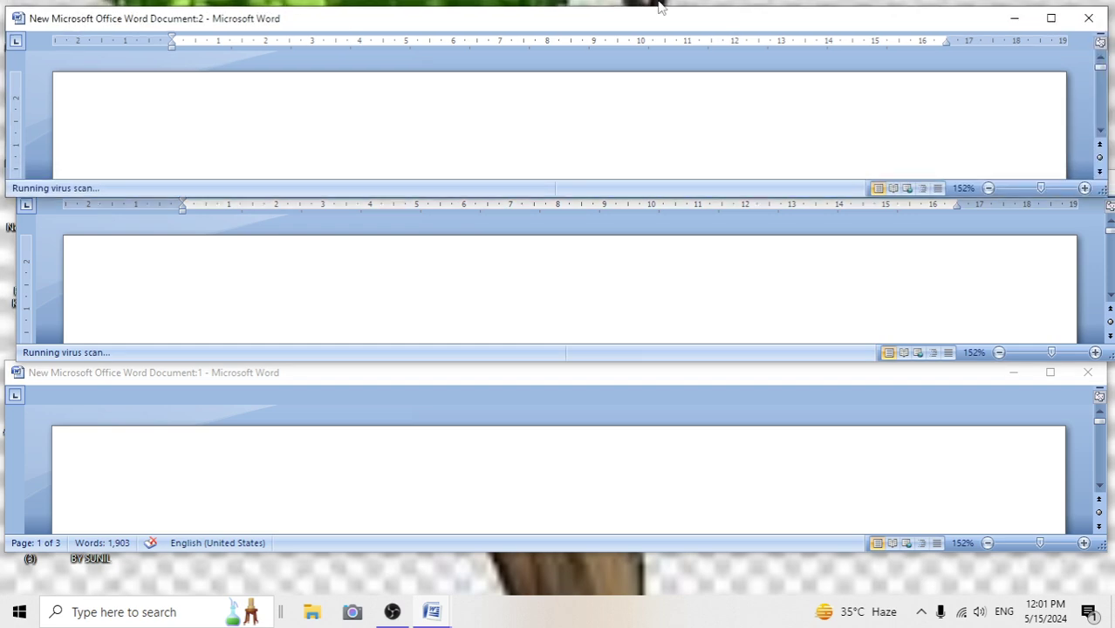
Maximize the Document:2 window and split it into two panes just below the paragraph ending "that you specify directly.".
left_click(1051, 19)
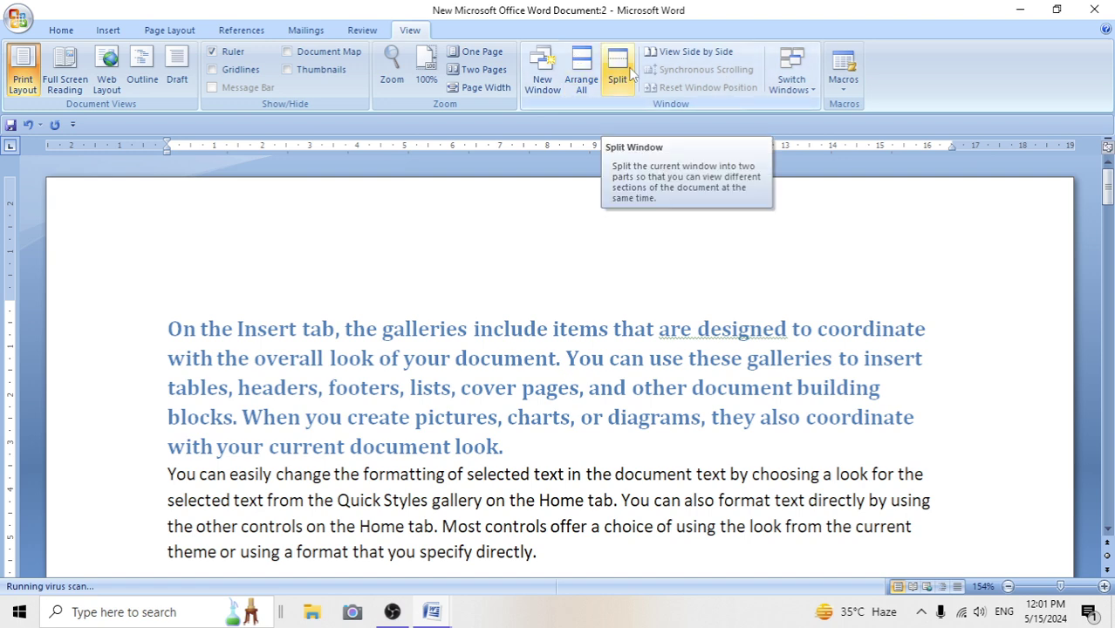
scroll(608, 485, "down", 4)
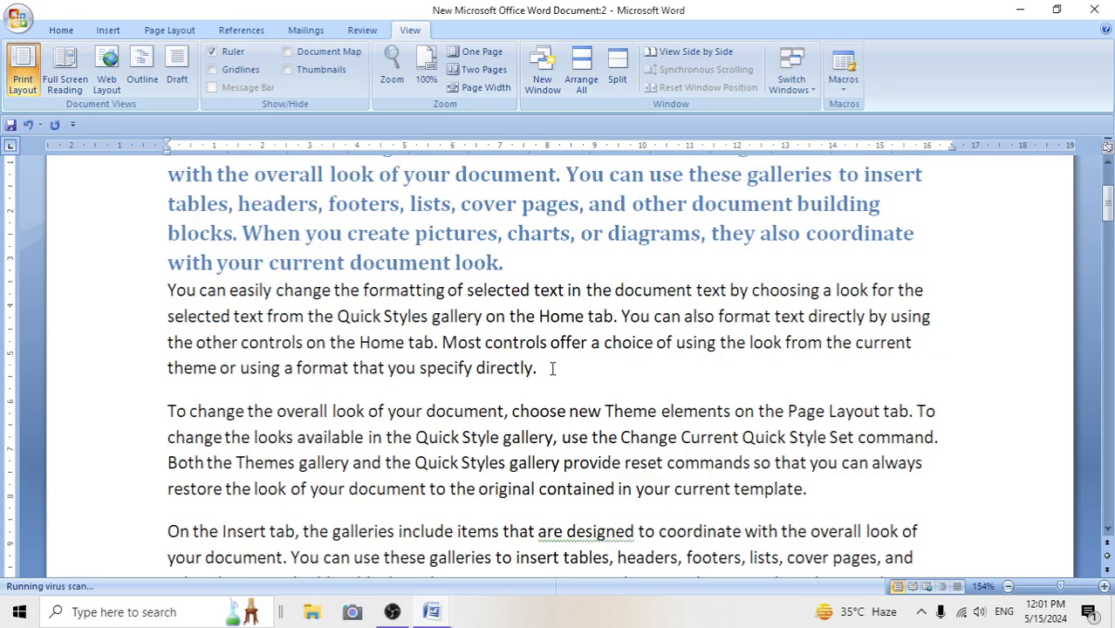
left_click(617, 75)
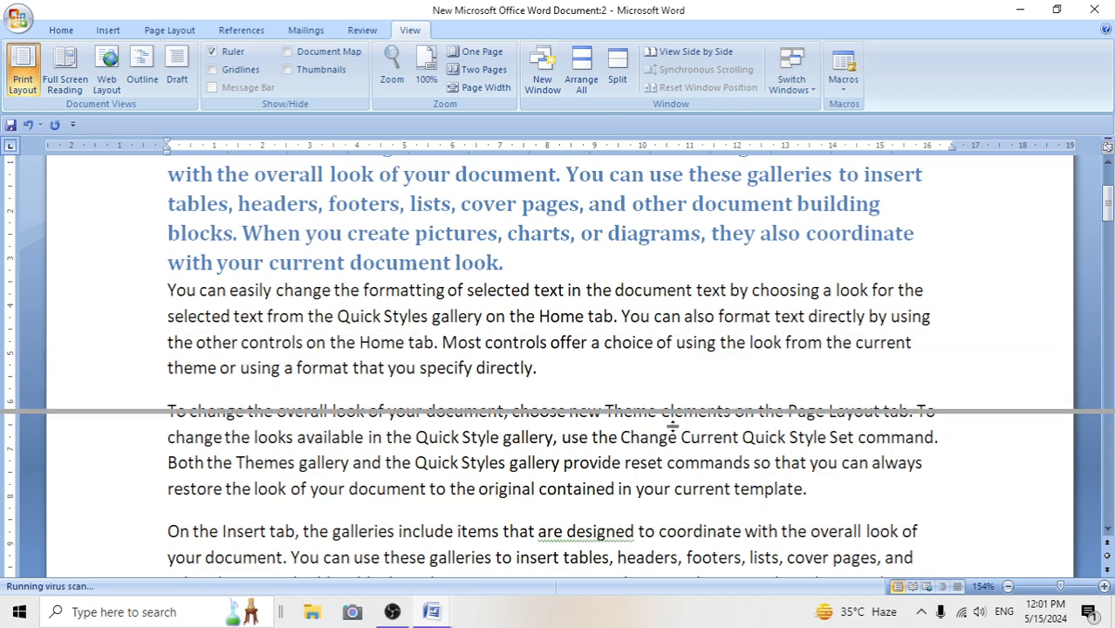
left_click(654, 386)
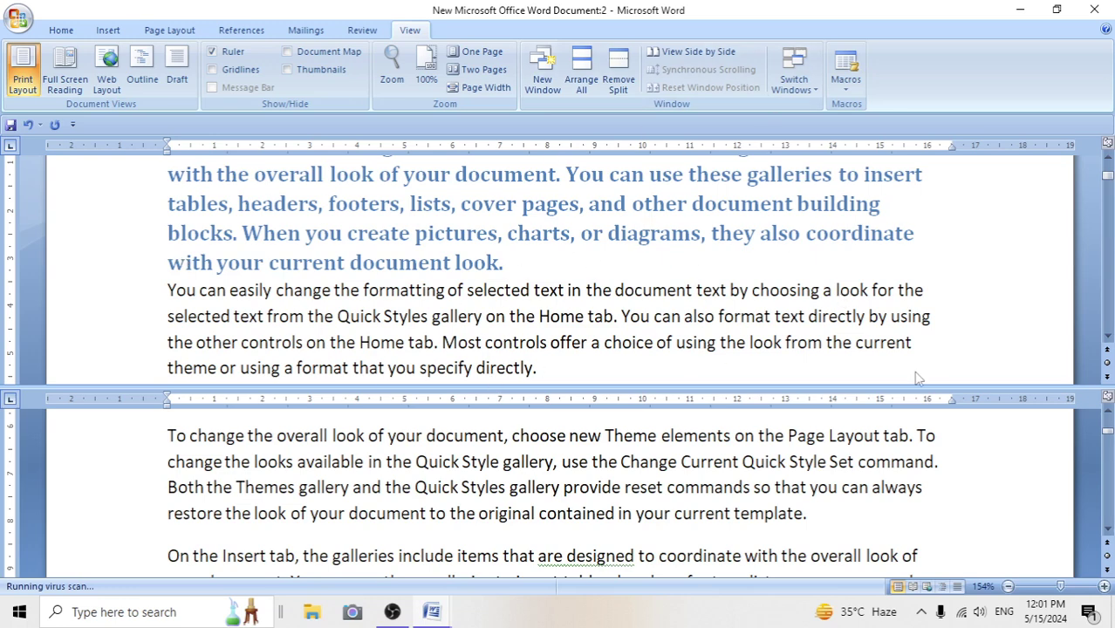
Remove the window split, return to the start of the document and set the zoom to 100%.
left_click(618, 70)
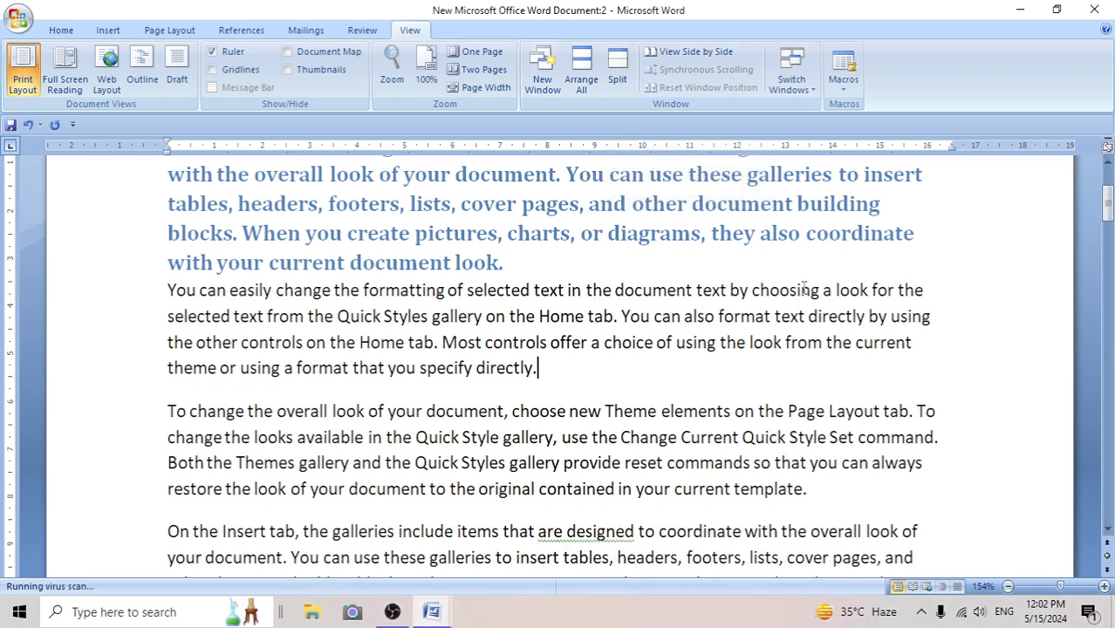
scroll(804, 288, "down", 2)
scroll(803, 288, "up", 5)
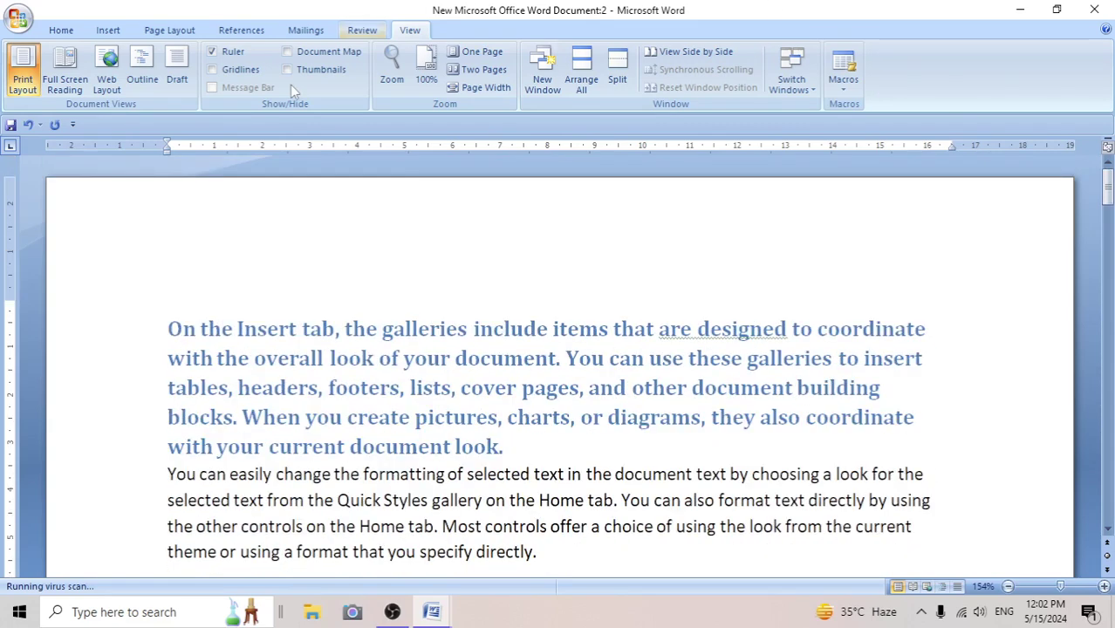
left_click(426, 72)
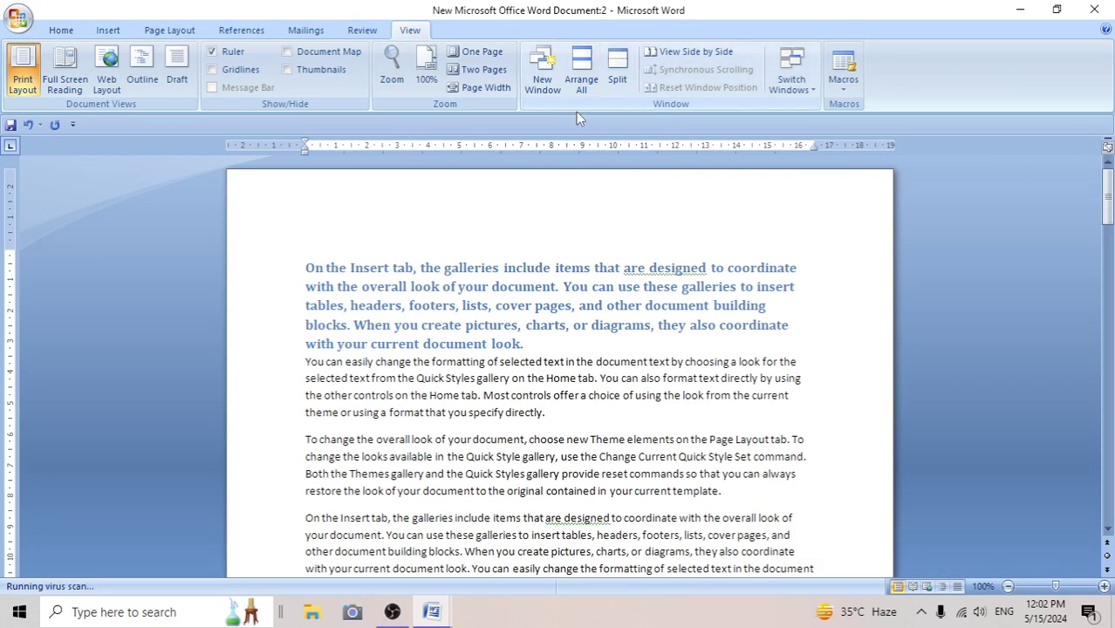
View Document:2 side by side with Document:1, then move the Document:3 window lower and increase its height.
left_click(687, 52)
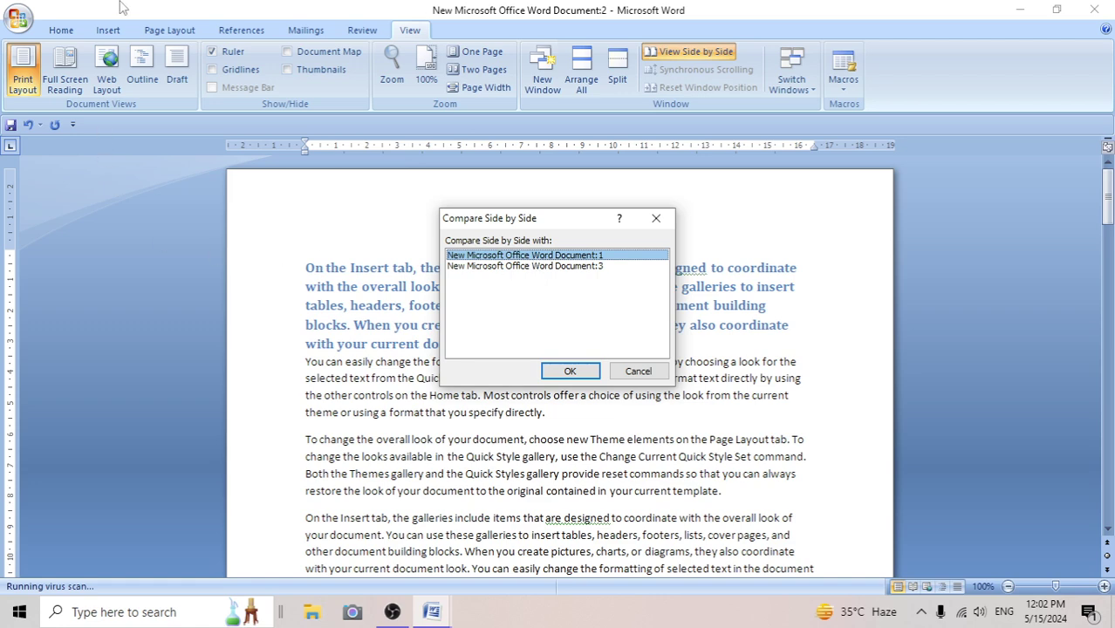
left_click(567, 371)
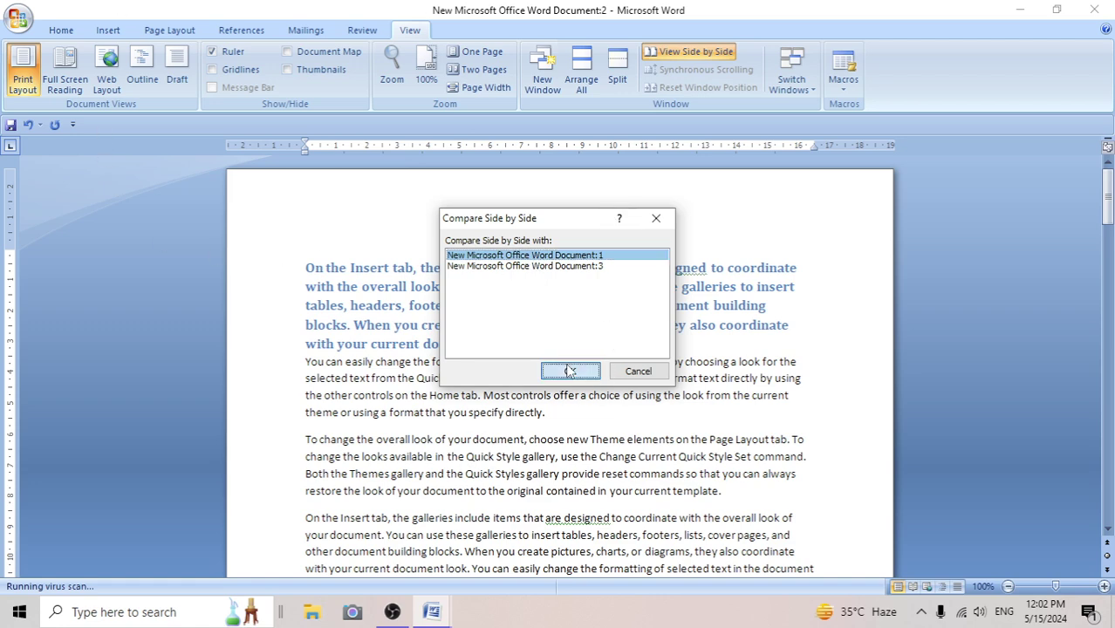
left_click_drag(950, 187, 928, 344)
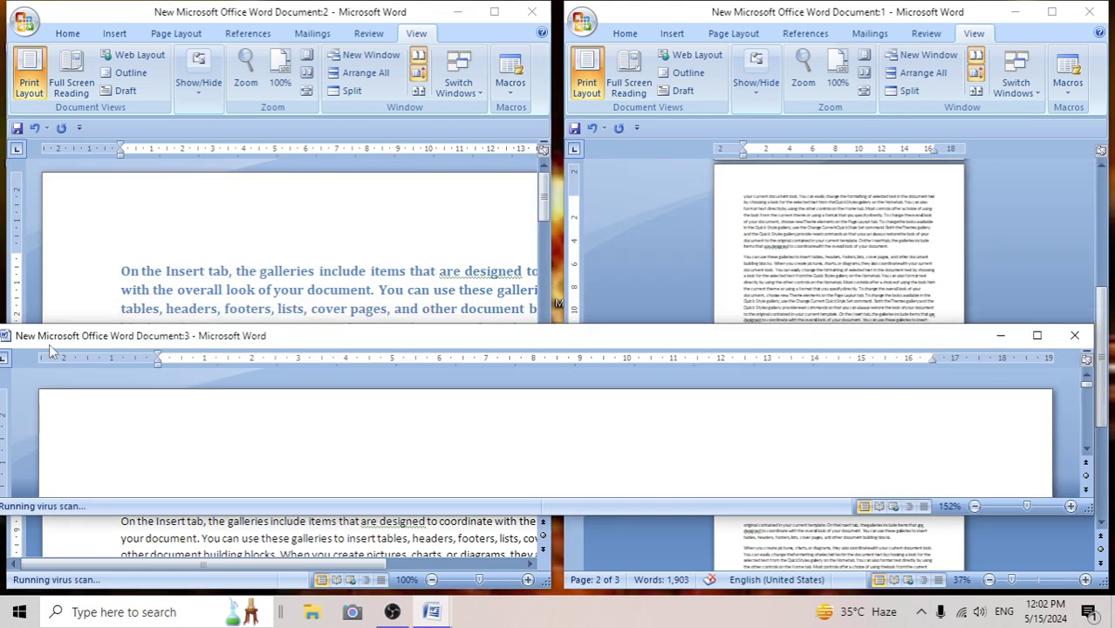
left_click(6, 336)
left_click(245, 362)
left_click_drag(1043, 518, 1043, 541)
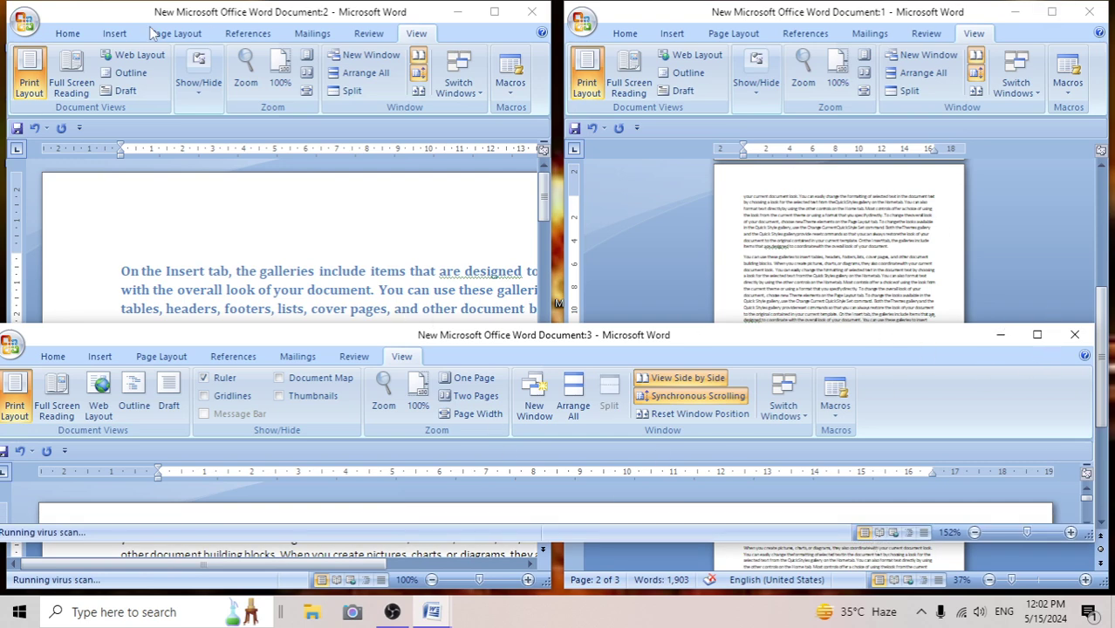
Maximize Document:2, reset the side-by-side window positions and look through Document:1 down to its last page.
left_click(494, 11)
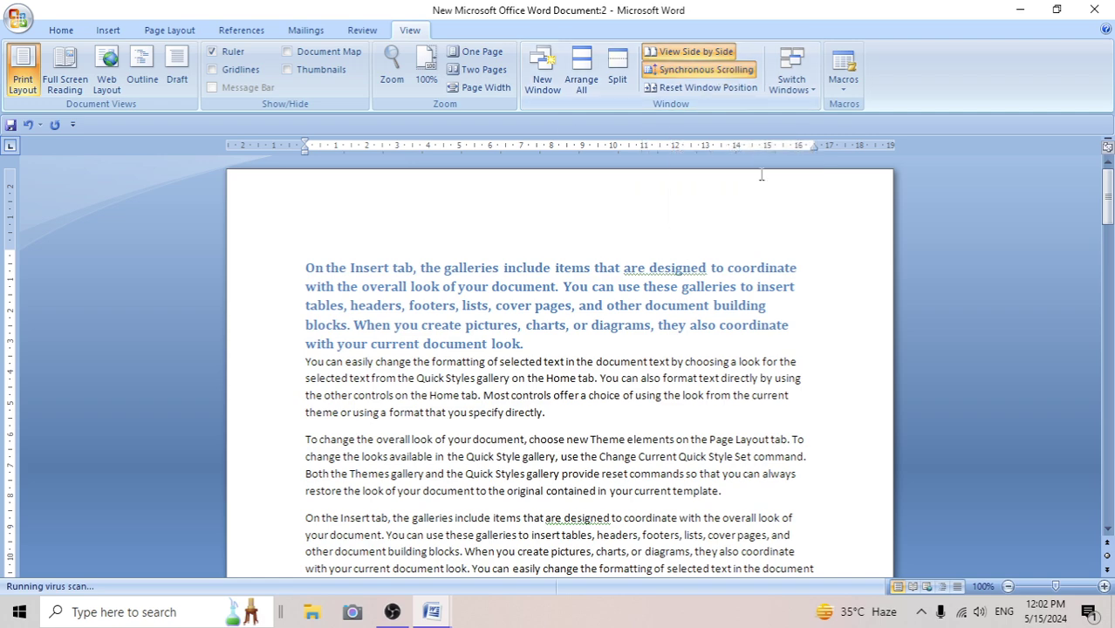
left_click(708, 87)
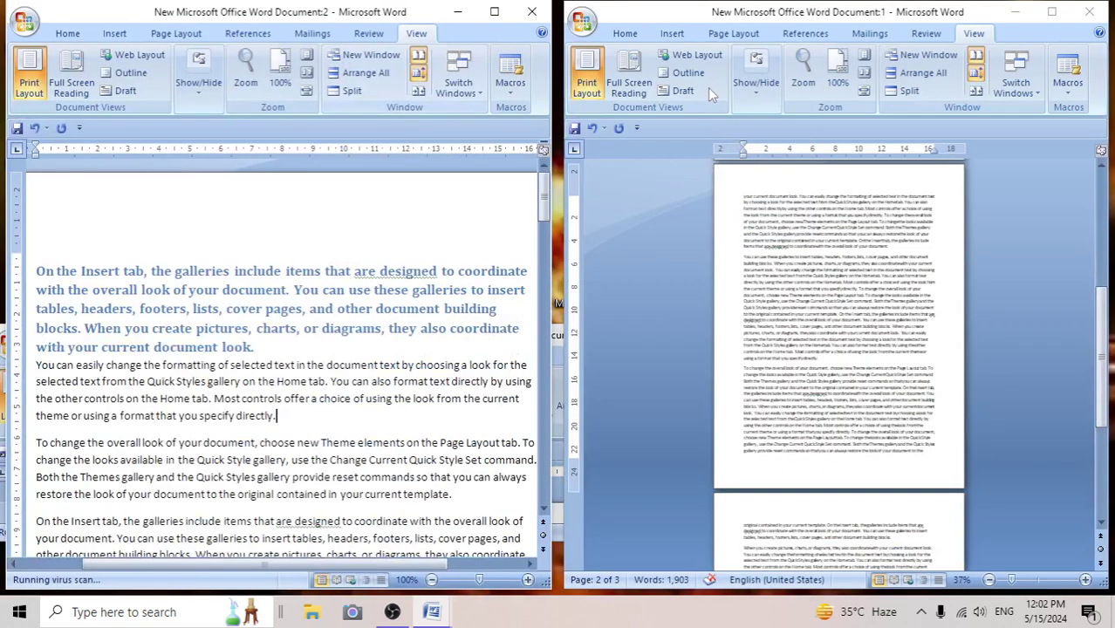
scroll(771, 392, "down", 5)
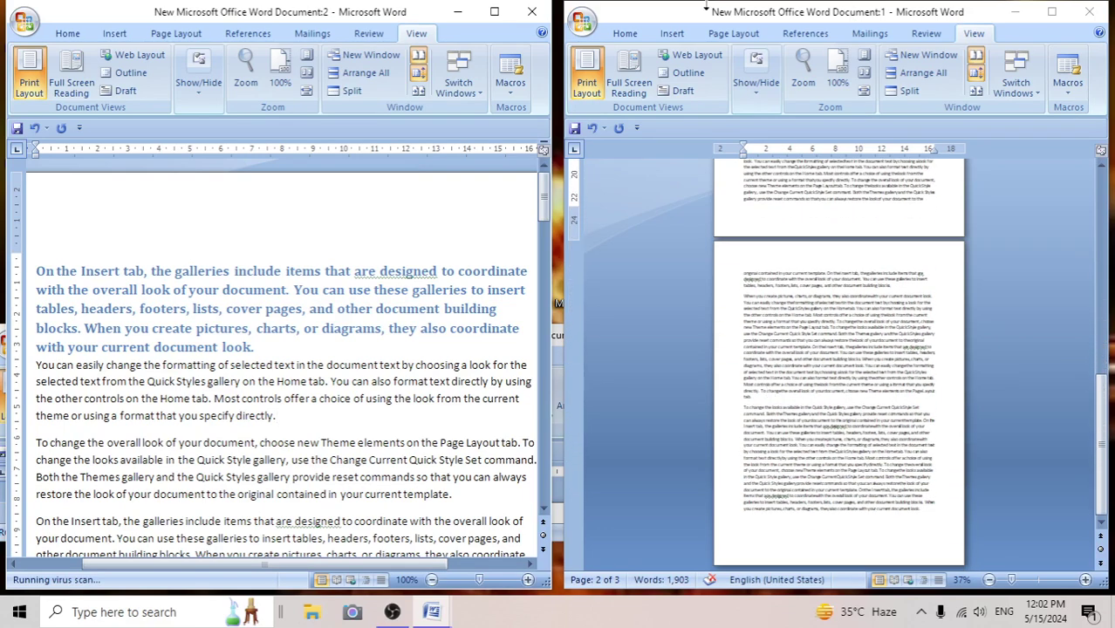
Pull the Document:1 window away, lower the Document:3 window, and move Document:1 back beside Document:2.
left_click_drag(671, 15, 834, 57)
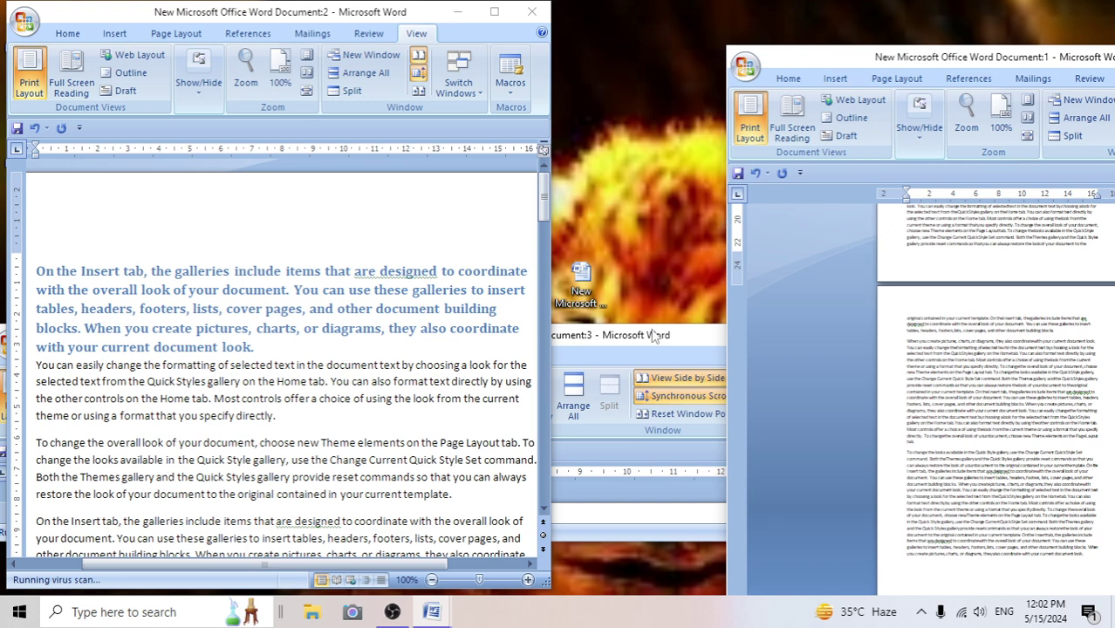
left_click_drag(651, 335, 655, 382)
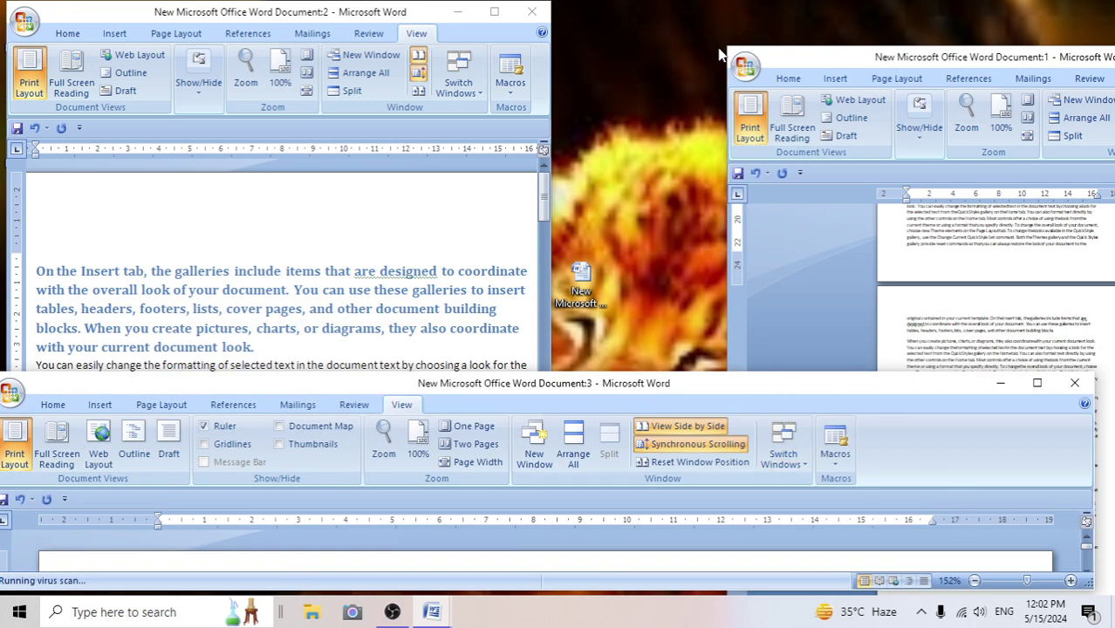
left_click_drag(791, 56, 680, 17)
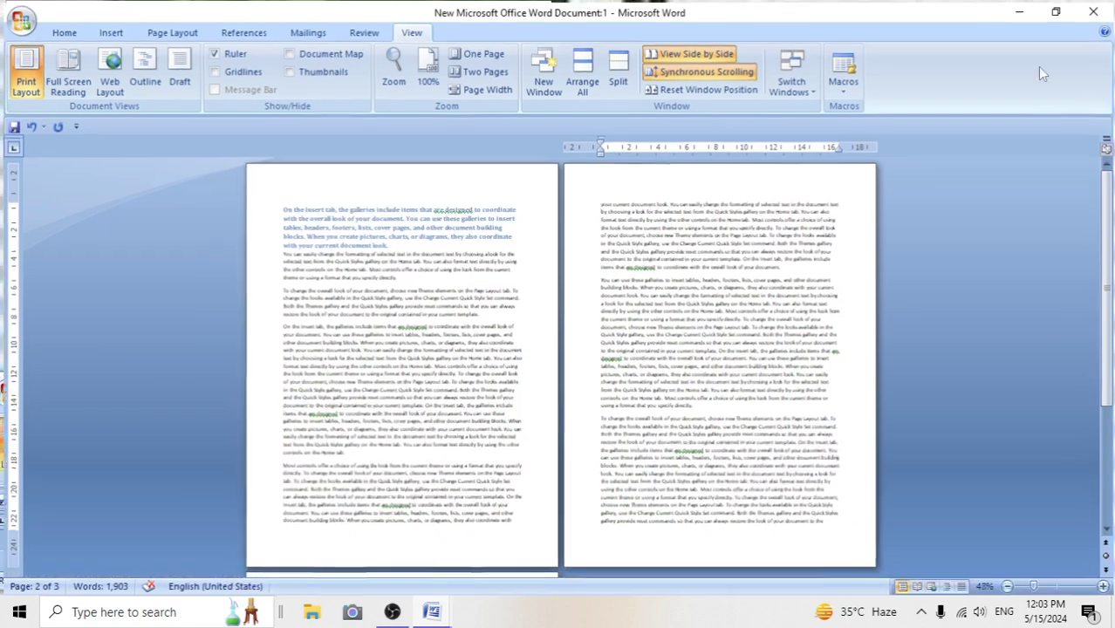
Show Document:1 as one whole page, then switch to the Document:3 window and maximize it.
left_click(1103, 12)
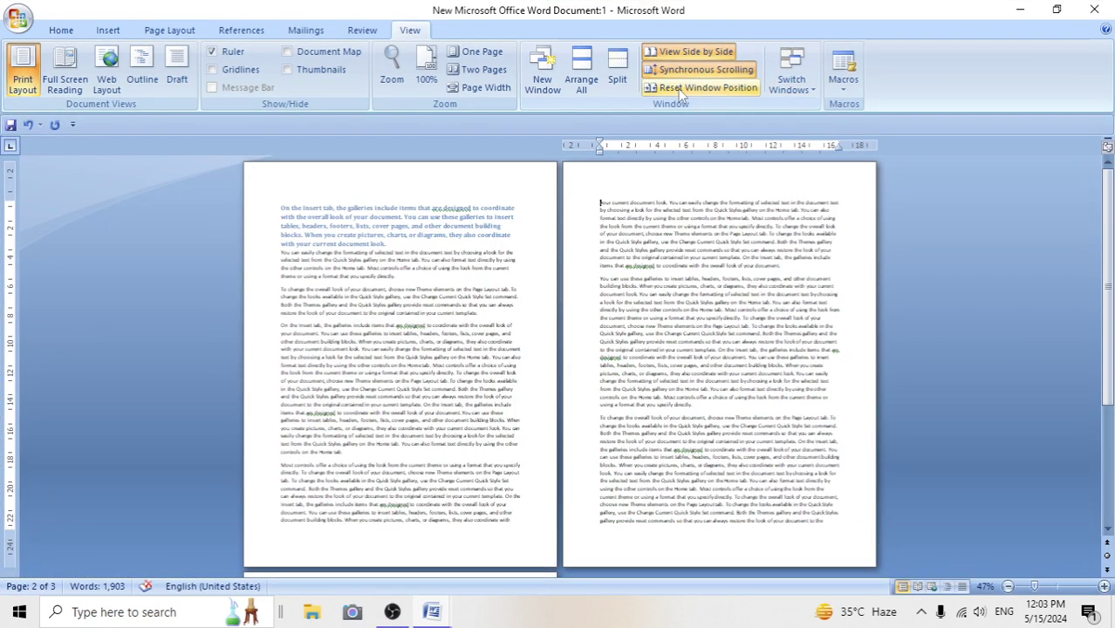
left_click(478, 52)
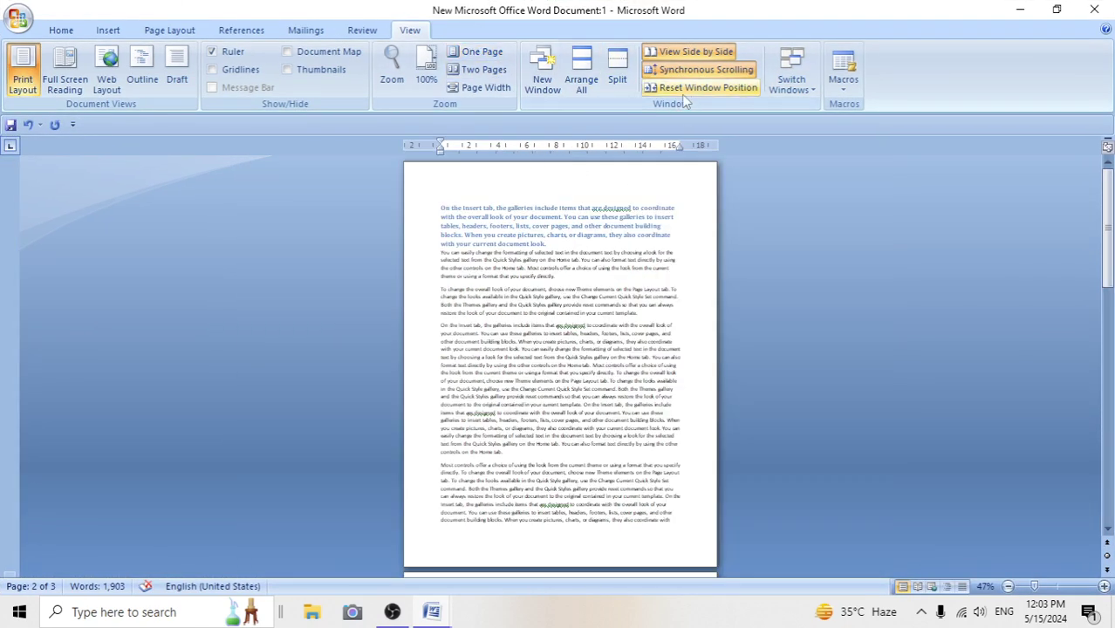
left_click(793, 87)
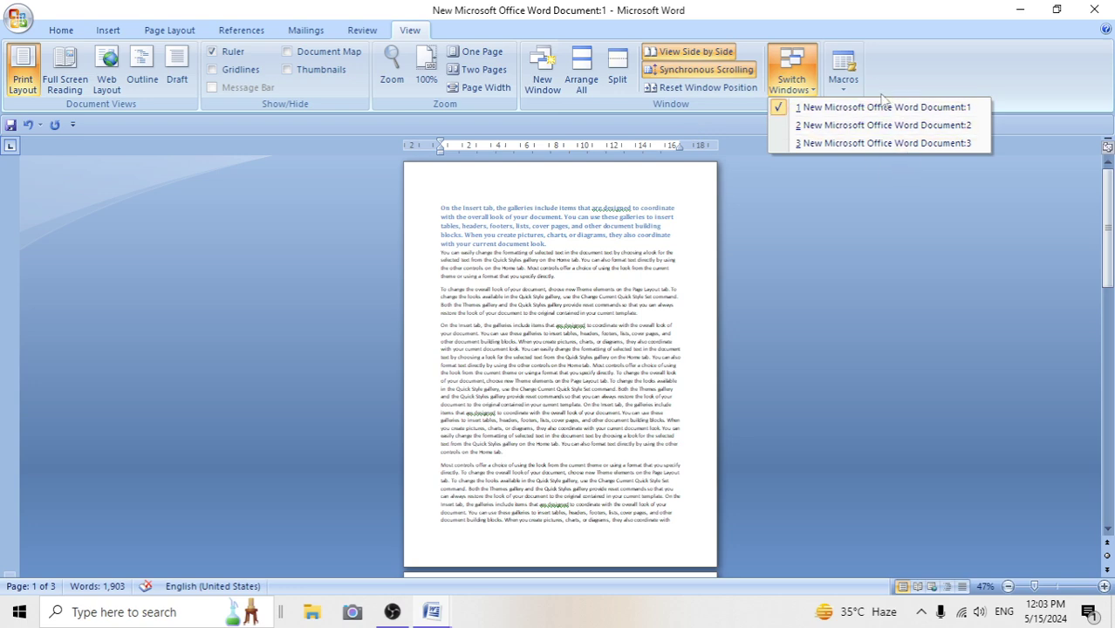
left_click(894, 143)
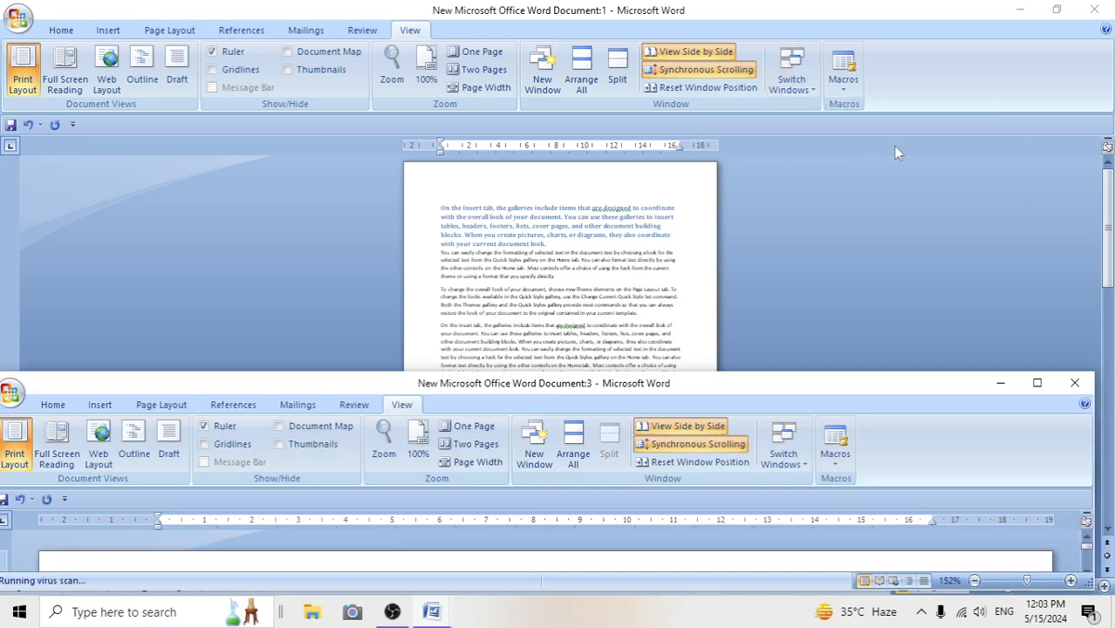
left_click(1047, 385)
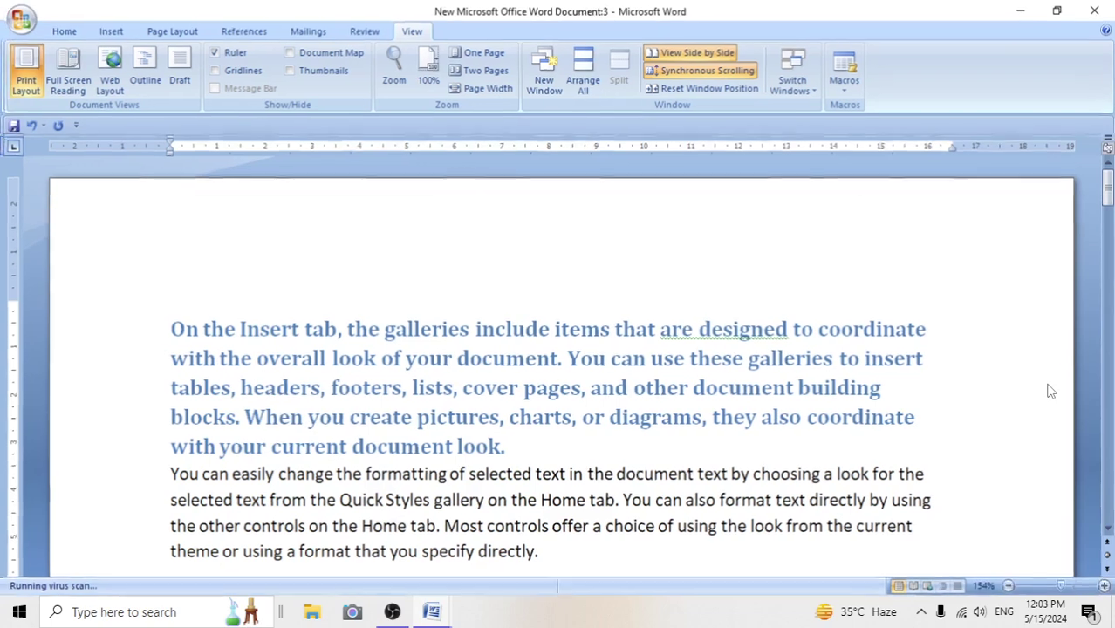
Switch to the Document:2 window.
left_click(790, 82)
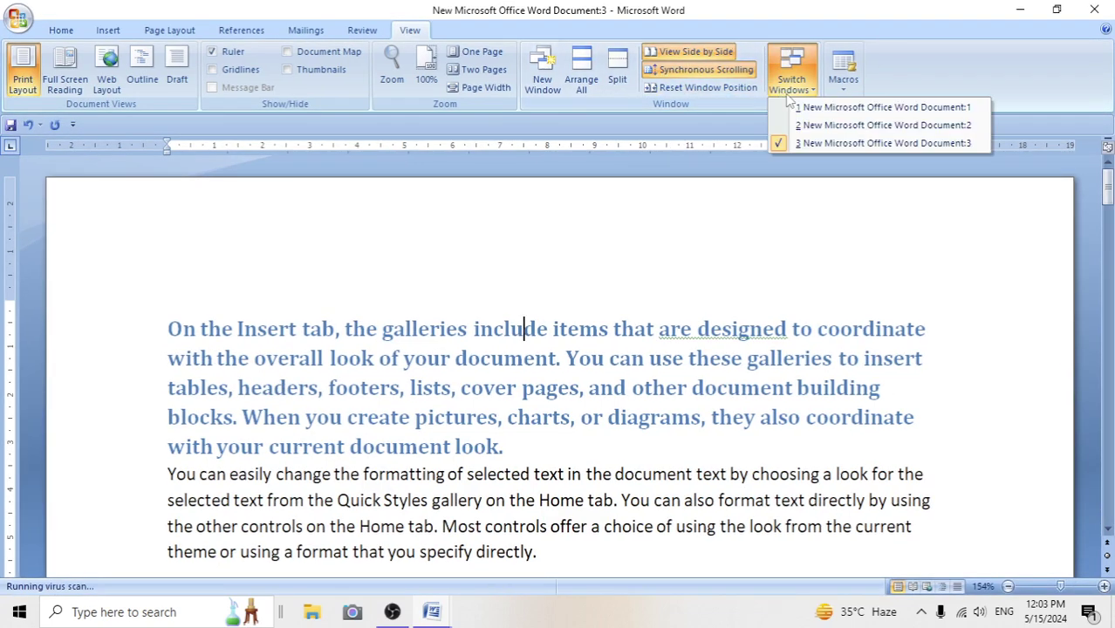
left_click(823, 127)
left_click(495, 12)
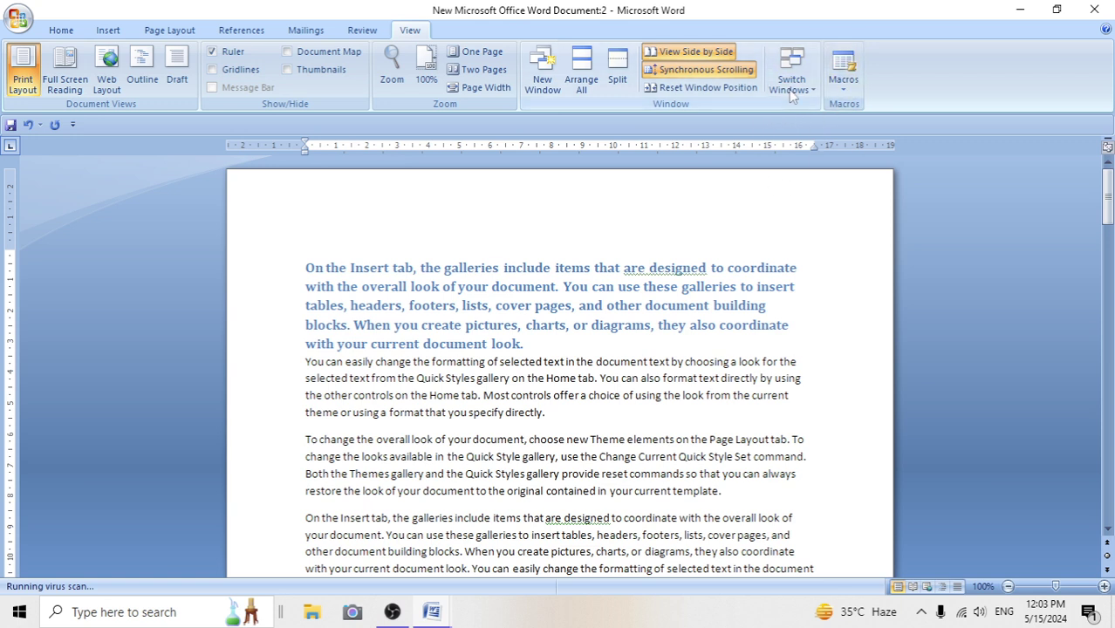
Create a new blank document and set its zoom to 100%.
left_click(845, 94)
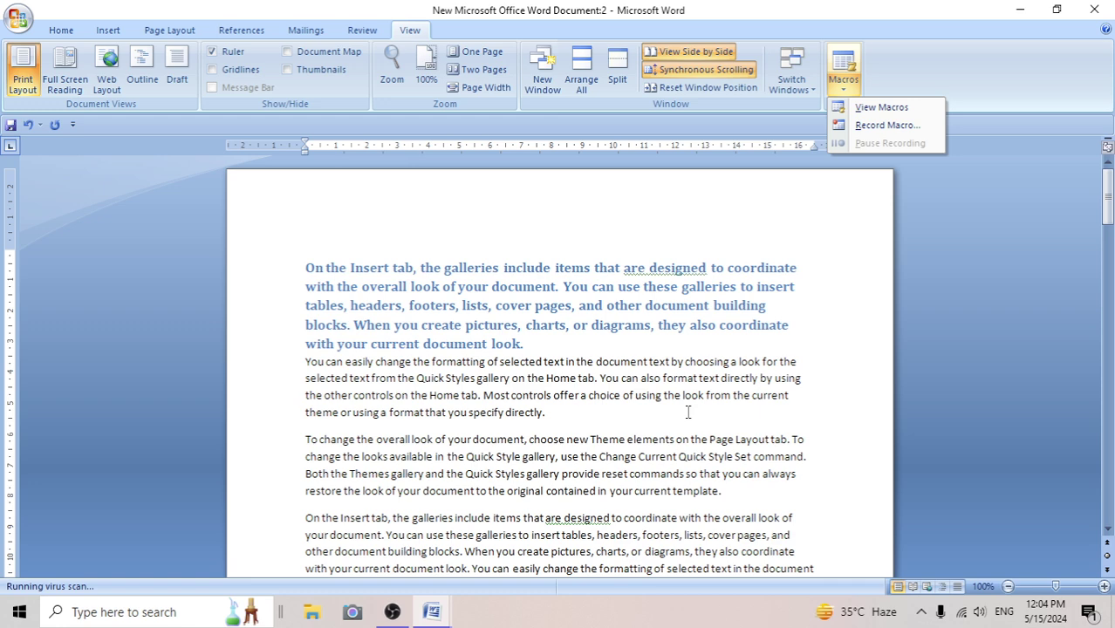
left_click(859, 419)
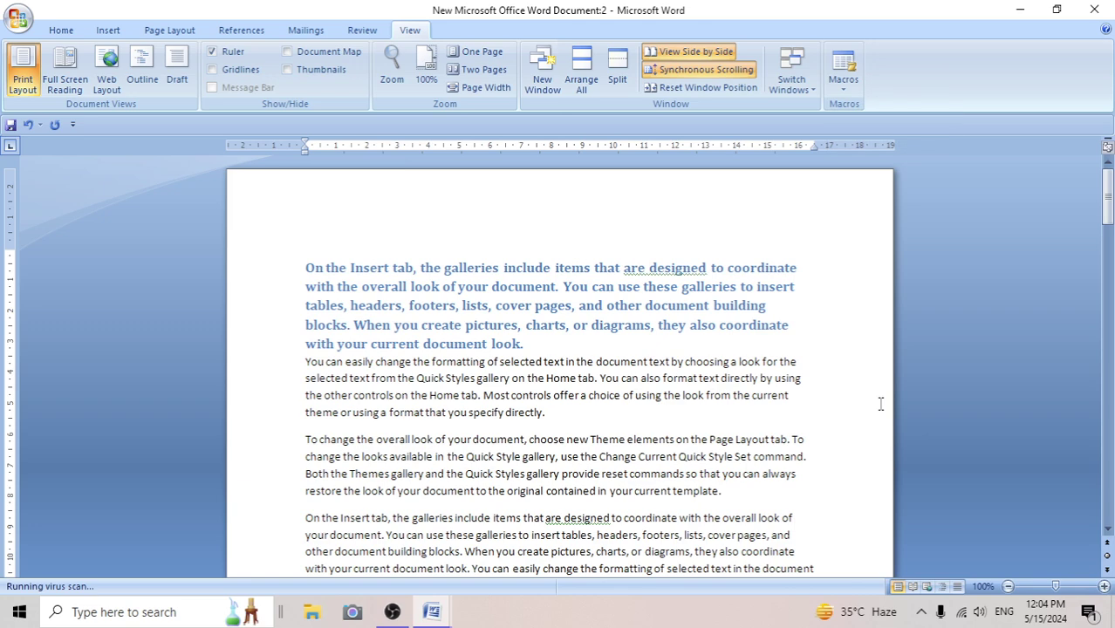
key("ctrl+n")
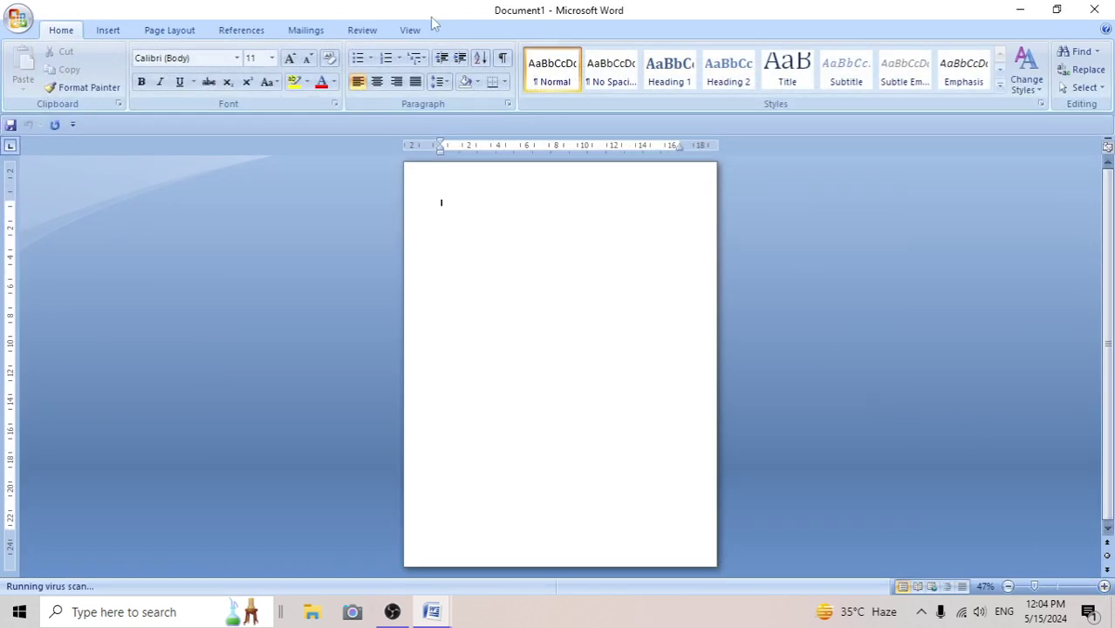
left_click(410, 30)
left_click(426, 69)
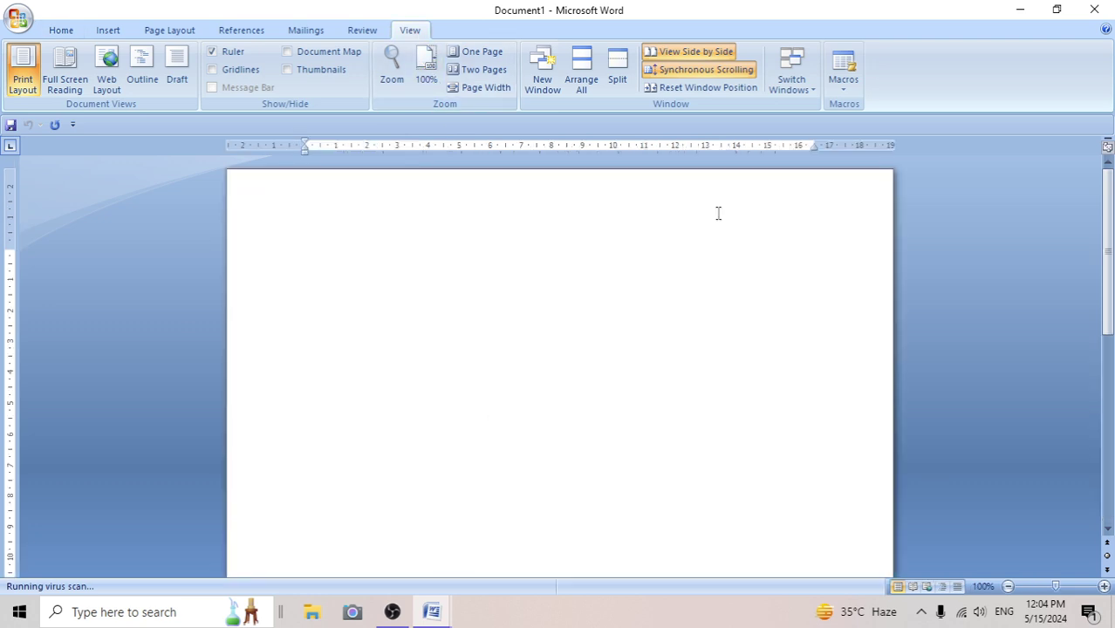
Start recording Macro1 stored in All Documents (Normal.dotm), entering Ctrl+Shift+R as its new keyboard shortcut.
left_click(844, 87)
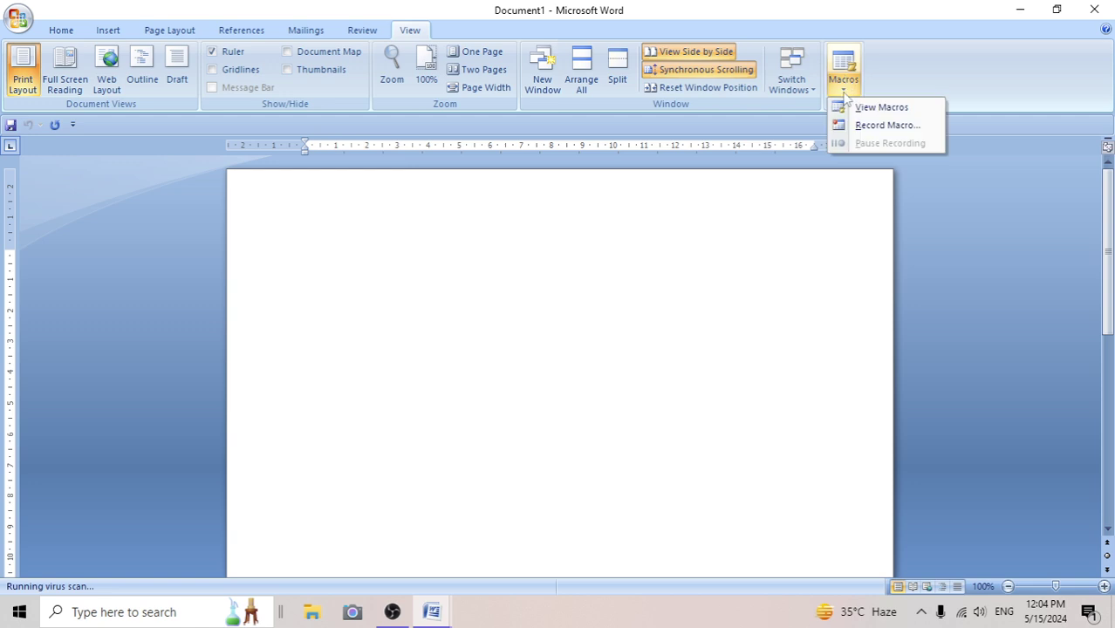
left_click(883, 125)
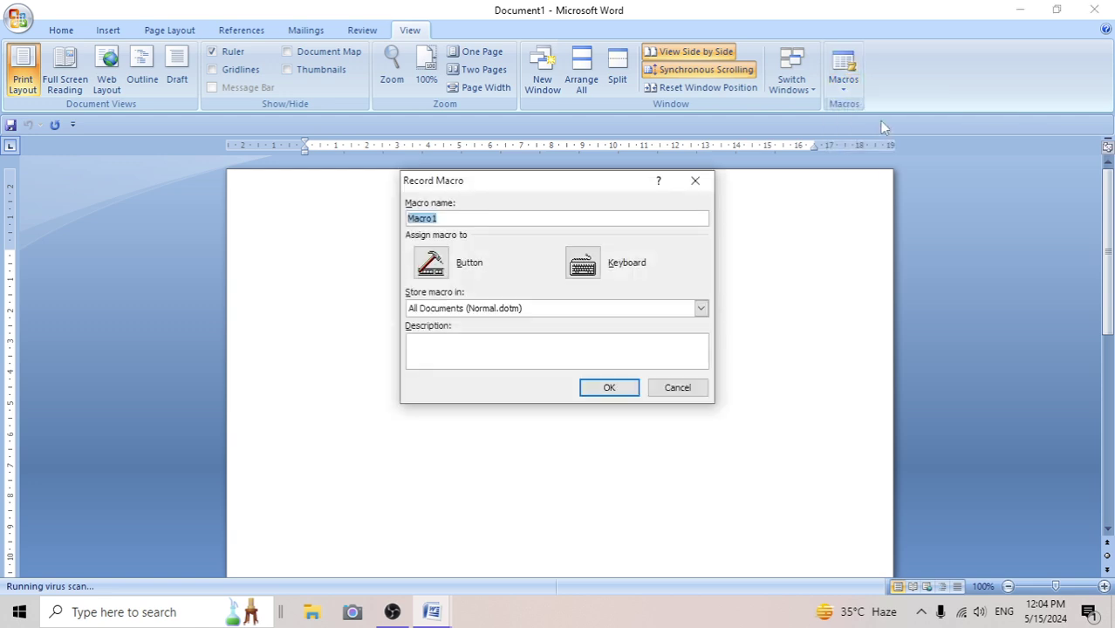
left_click(583, 265)
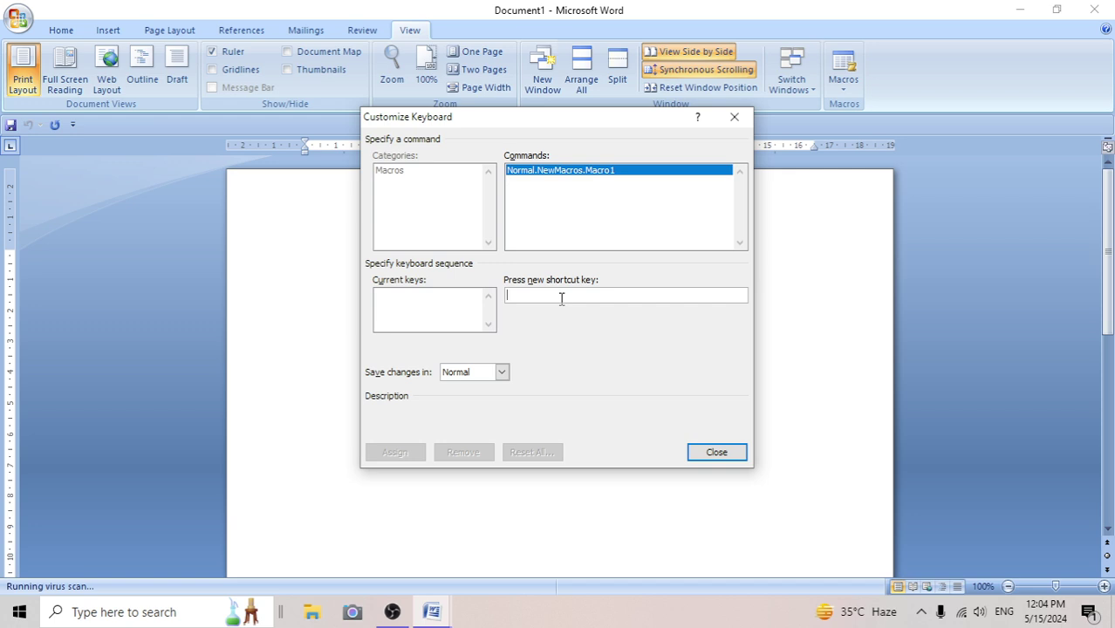
left_click(561, 299)
key("ctrl+shift+r")
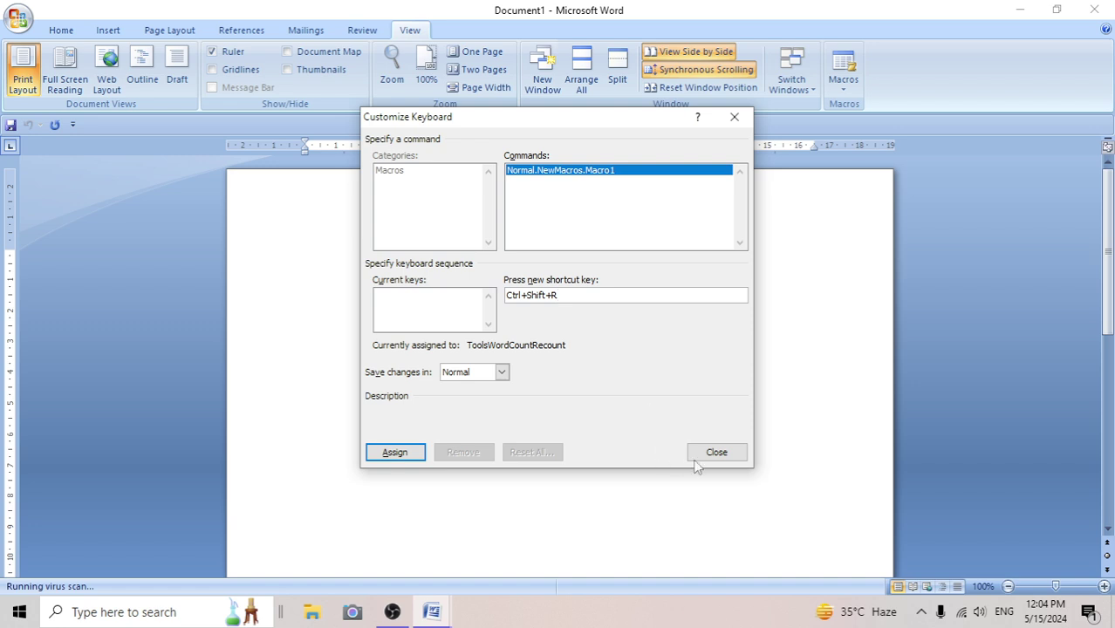
left_click(712, 455)
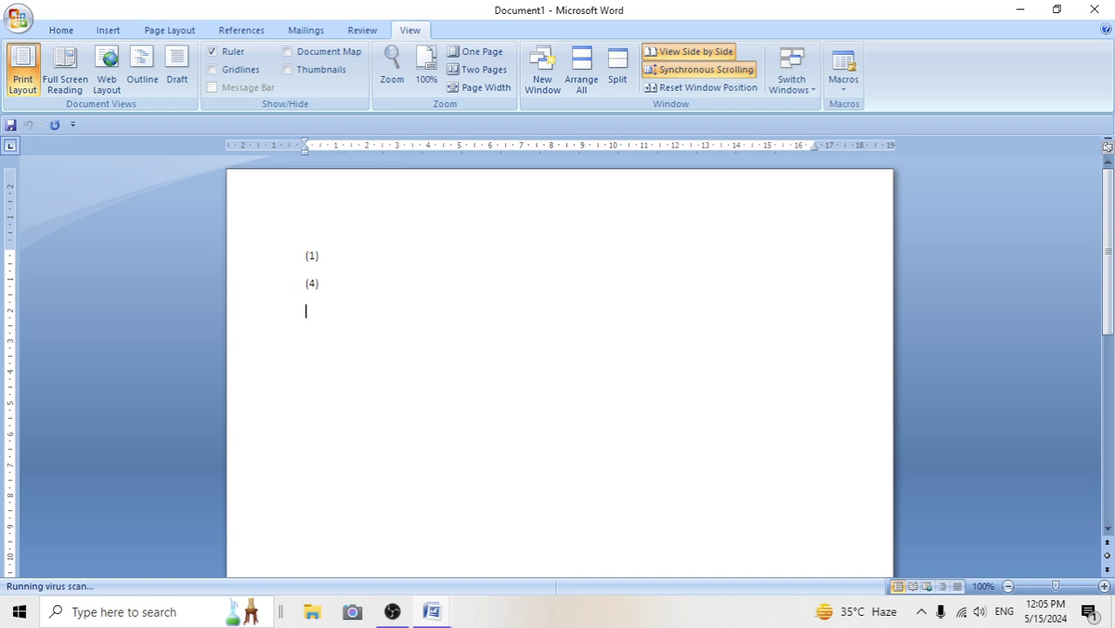
Insert a table of nine columns and four rows below the (4) line.
left_click(107, 30)
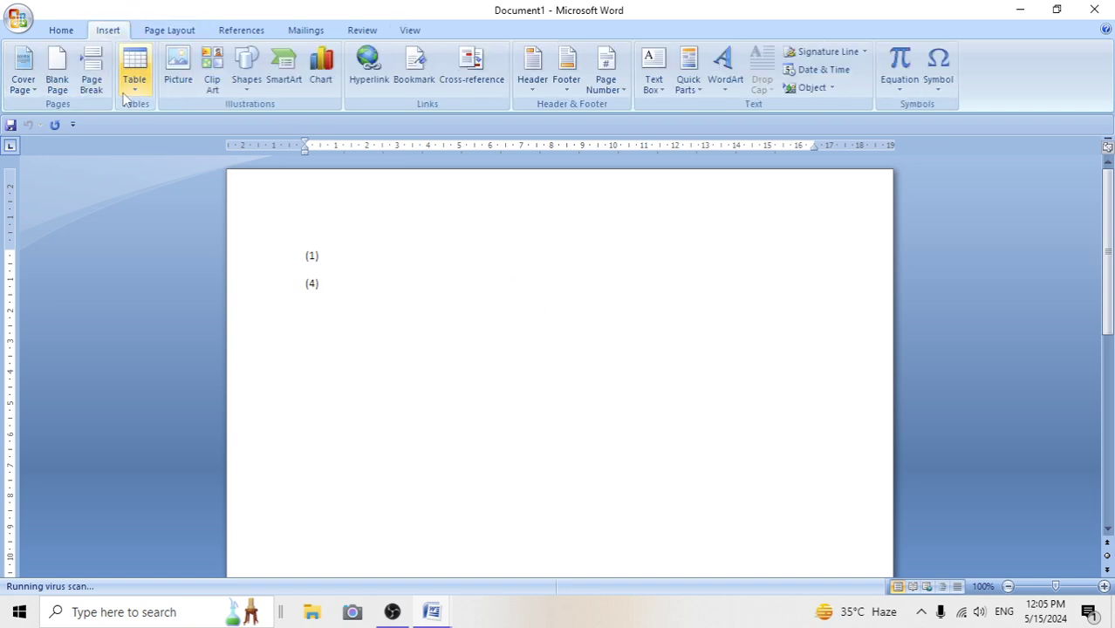
left_click(136, 85)
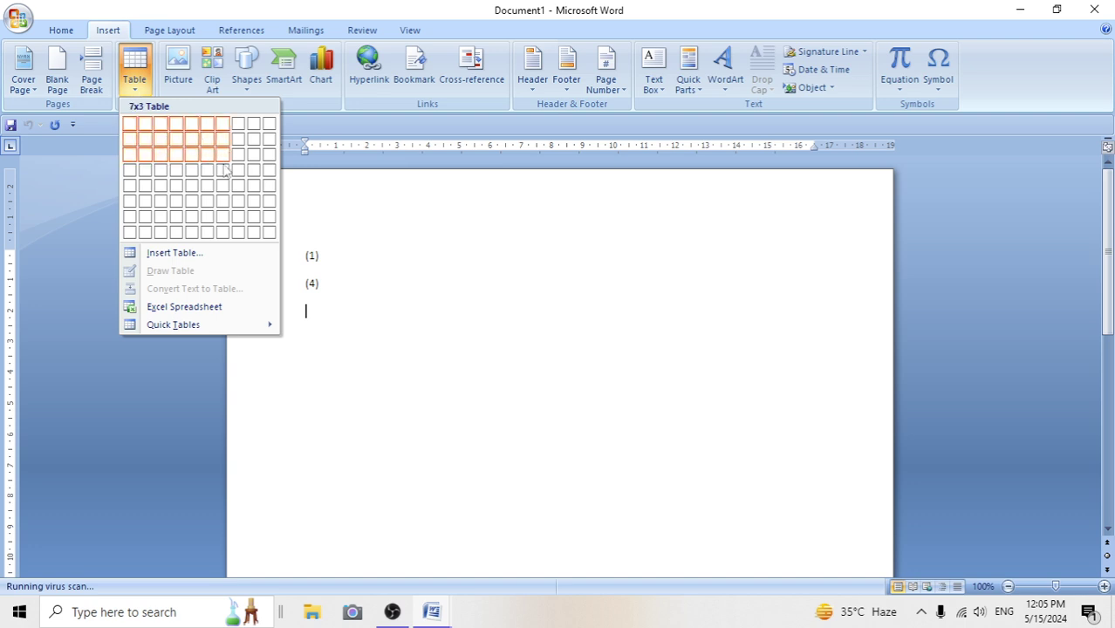
left_click(254, 169)
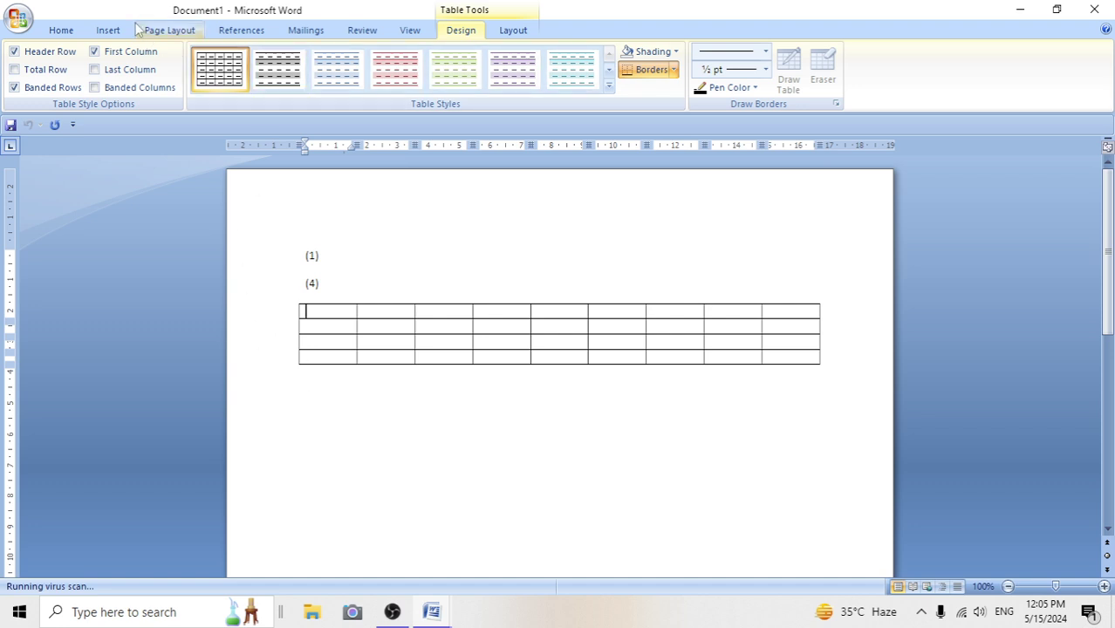
Draw a rectangle about 3.5 cm high and 6.7 cm wide below the table.
left_click(109, 29)
left_click(246, 80)
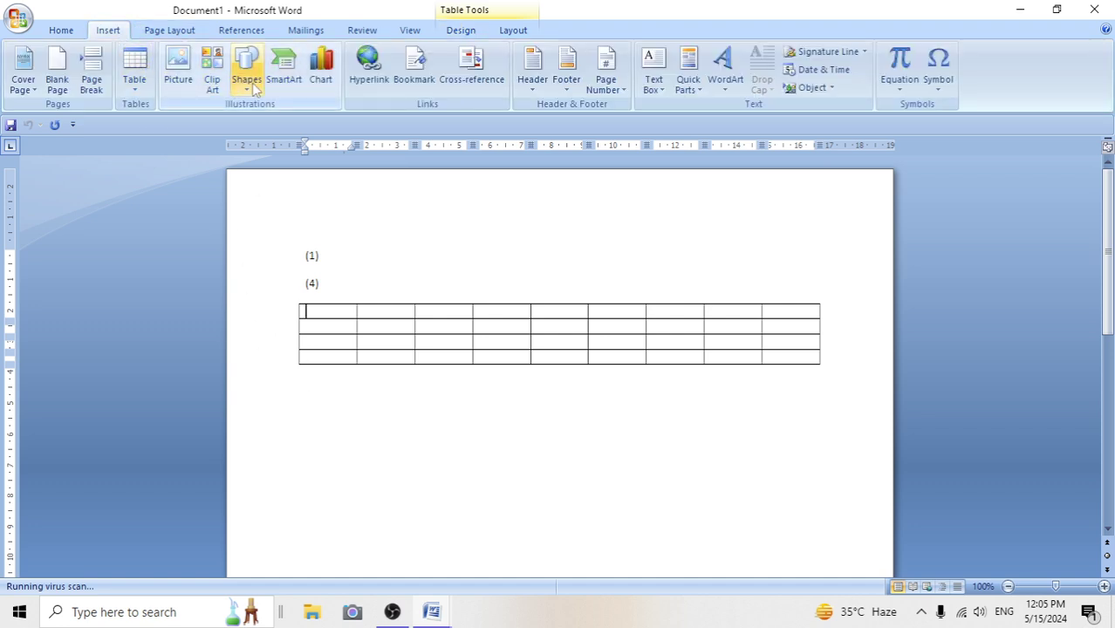
left_click(293, 124)
mouse_move(297, 383)
left_mouse_down()
mouse_move(353, 403)
mouse_move(503, 491)
left_mouse_up()
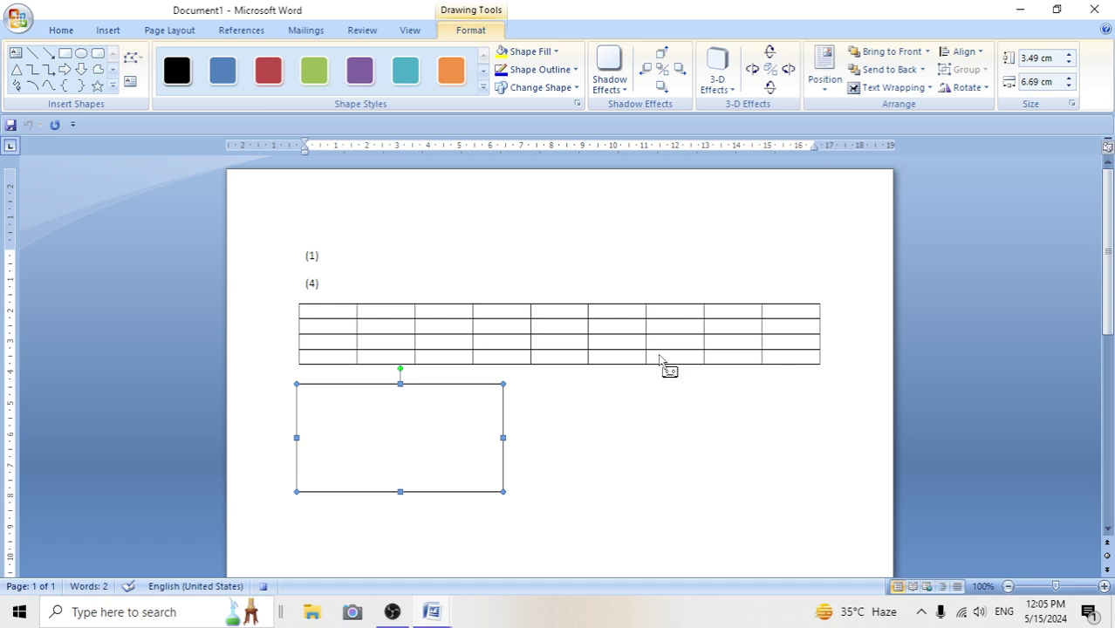
Stop the macro recording and deselect the rectangle.
left_click(412, 31)
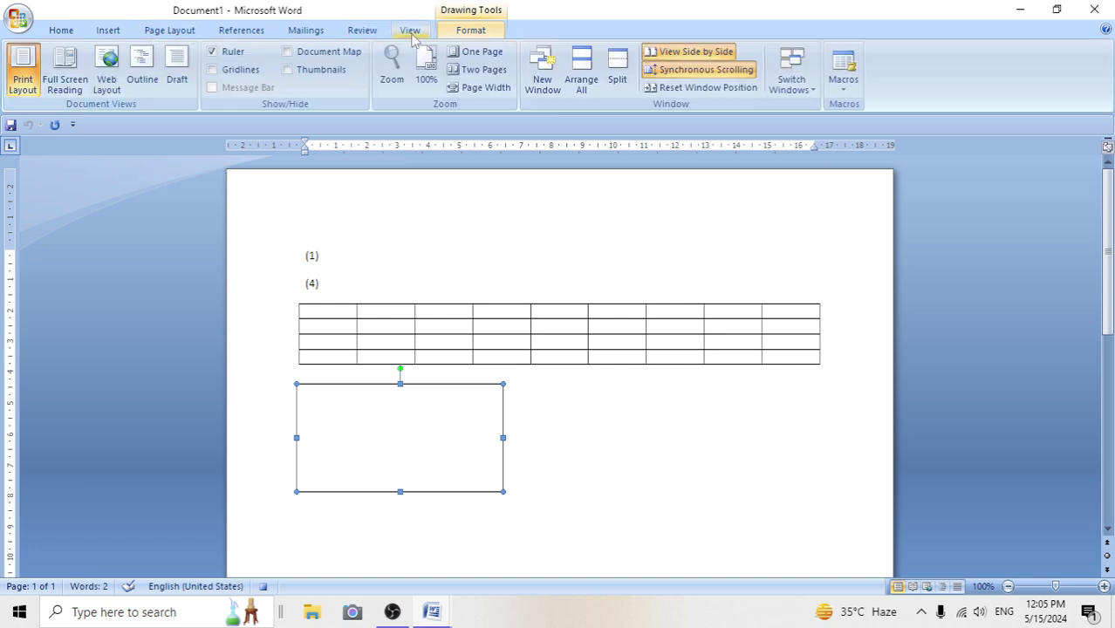
left_click(844, 86)
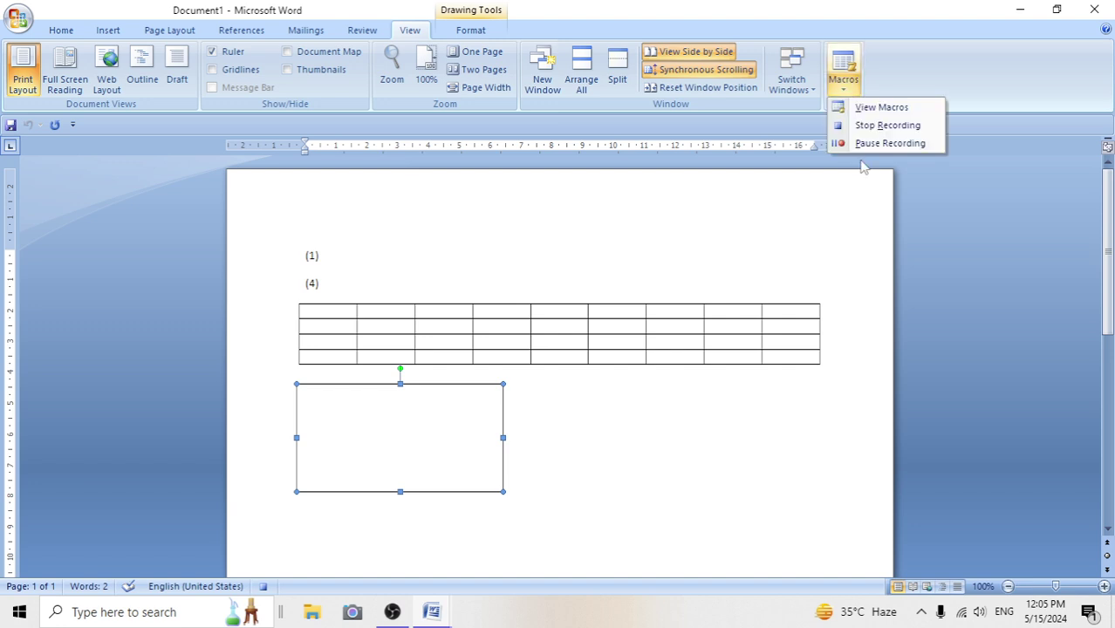
left_click(859, 129)
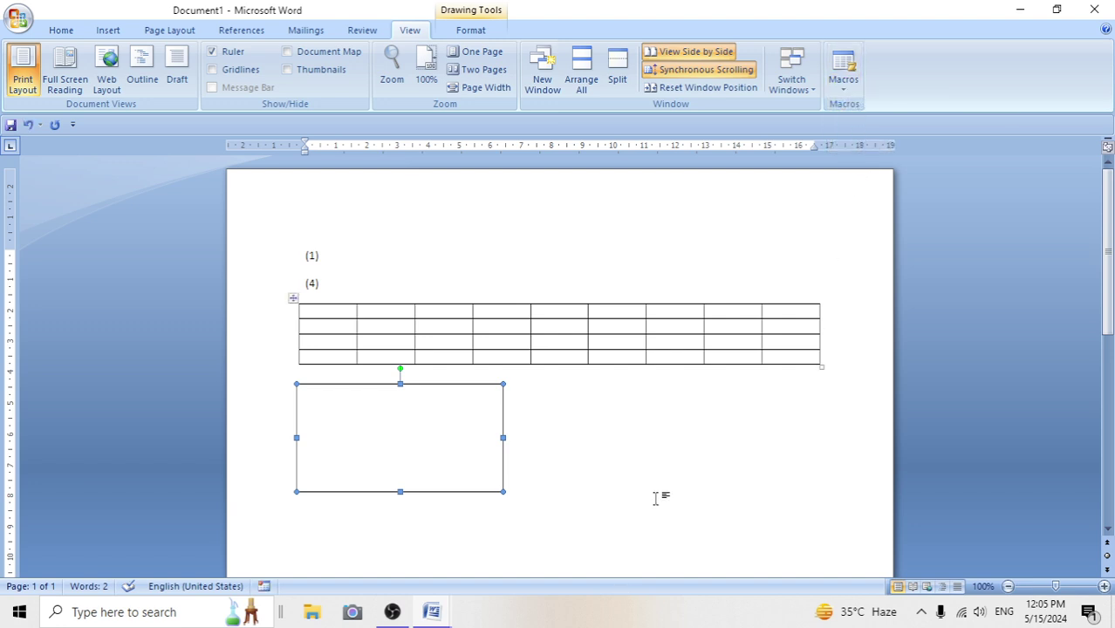
left_click(738, 482)
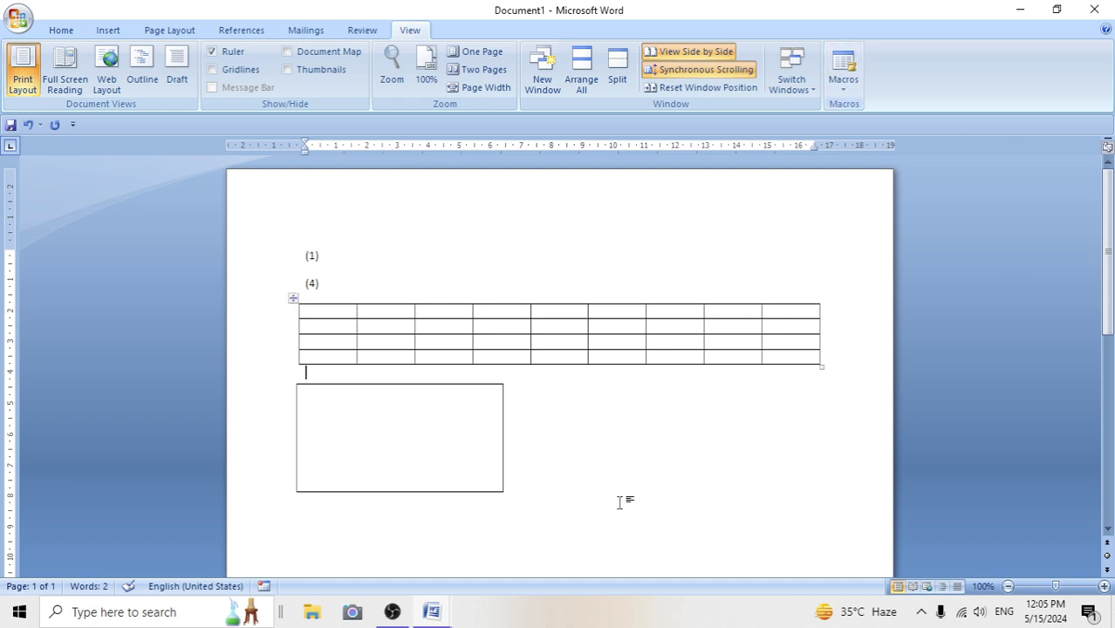
Delete the entire document content and enter the text Udgv followed by a new line.
triple_click(238, 405)
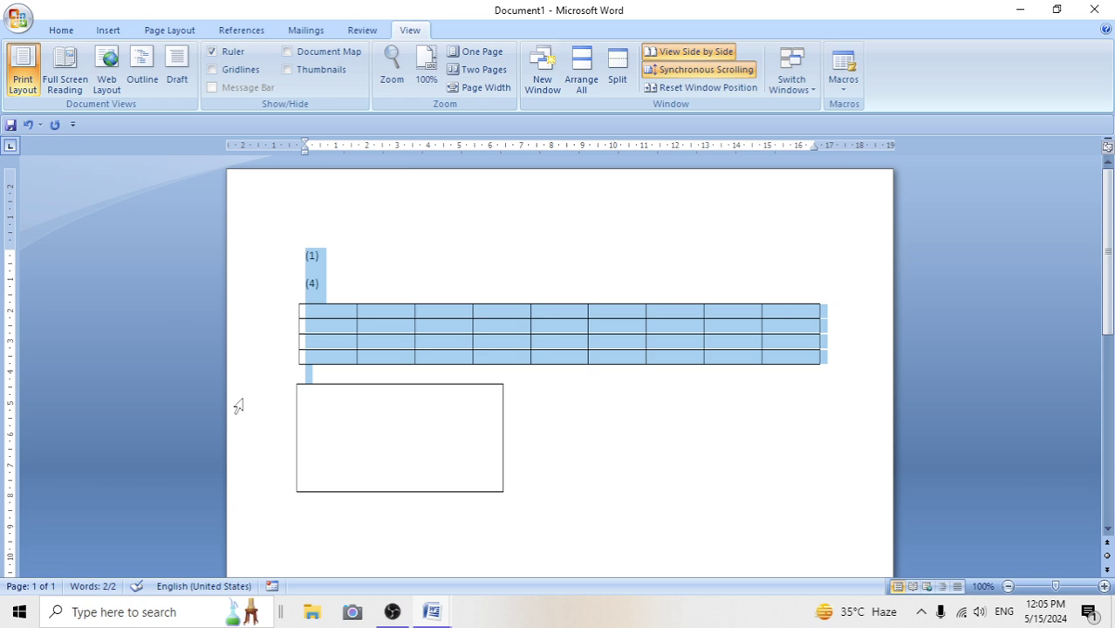
key("Delete")
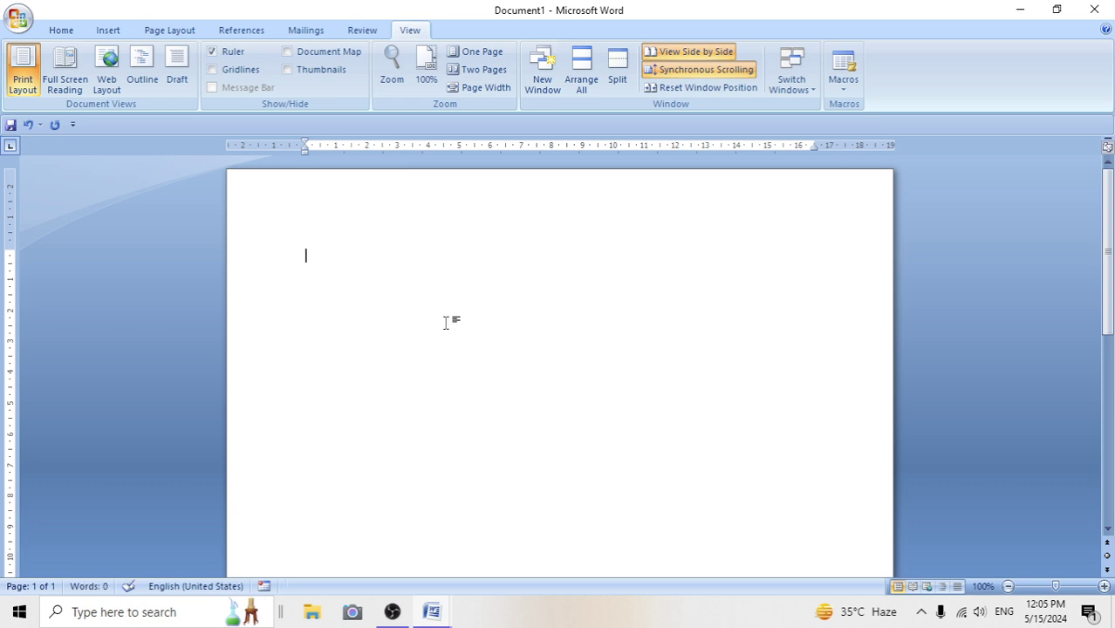
type("udg")
key("Left")
key("Left")
left_click(332, 256)
key("Return")
Run Macro1 on the line below Udgv and deselect the inserted rectangle.
left_click(856, 85)
left_click(881, 108)
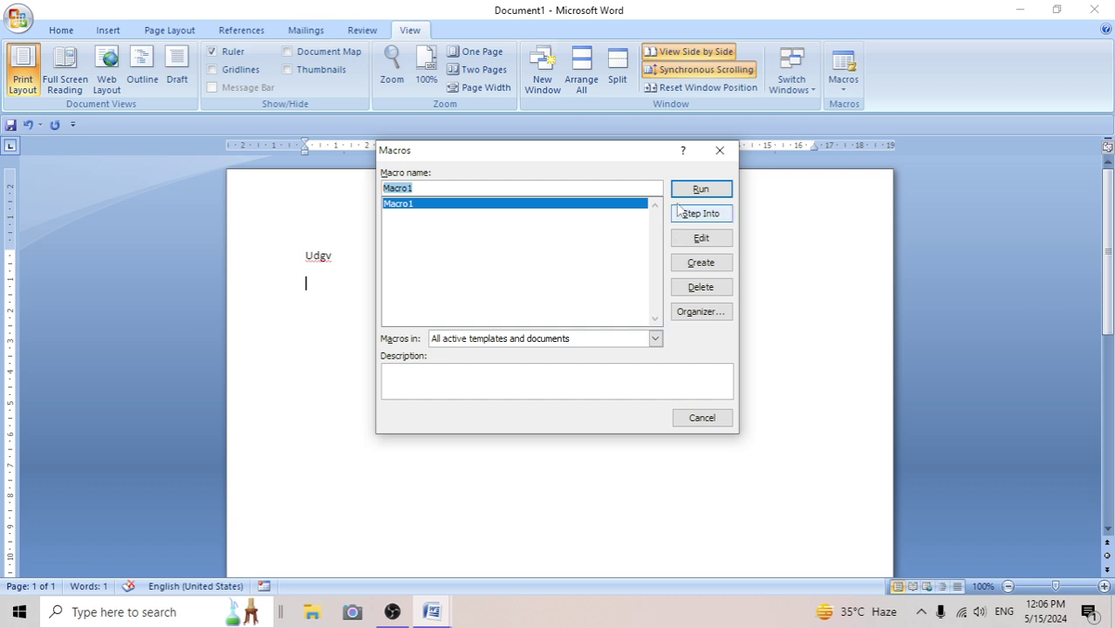
left_click(700, 189)
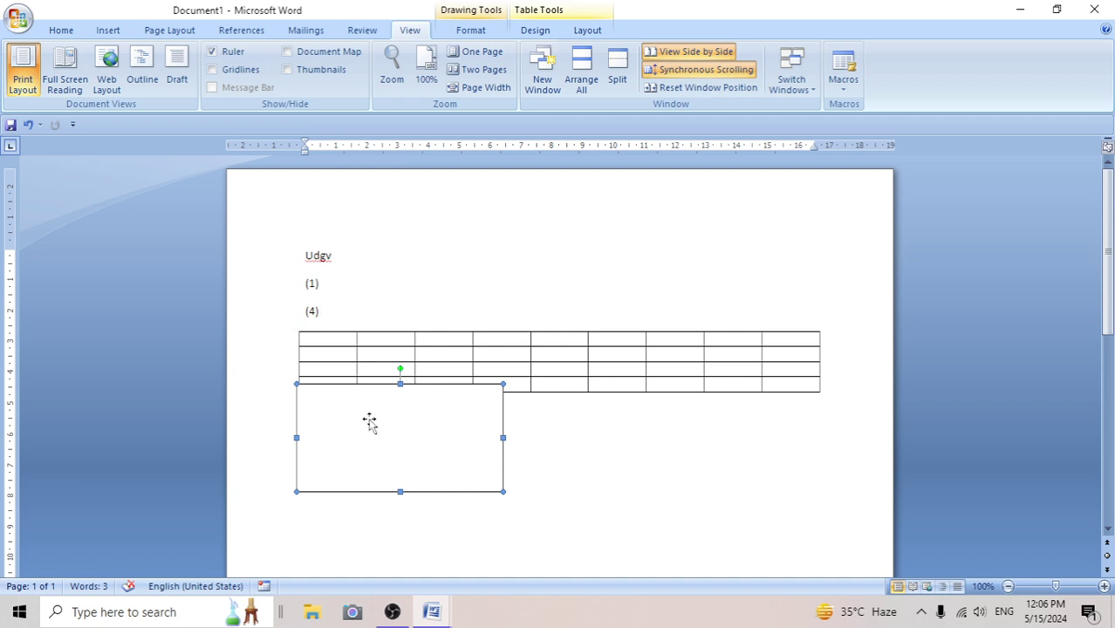
left_click(557, 509)
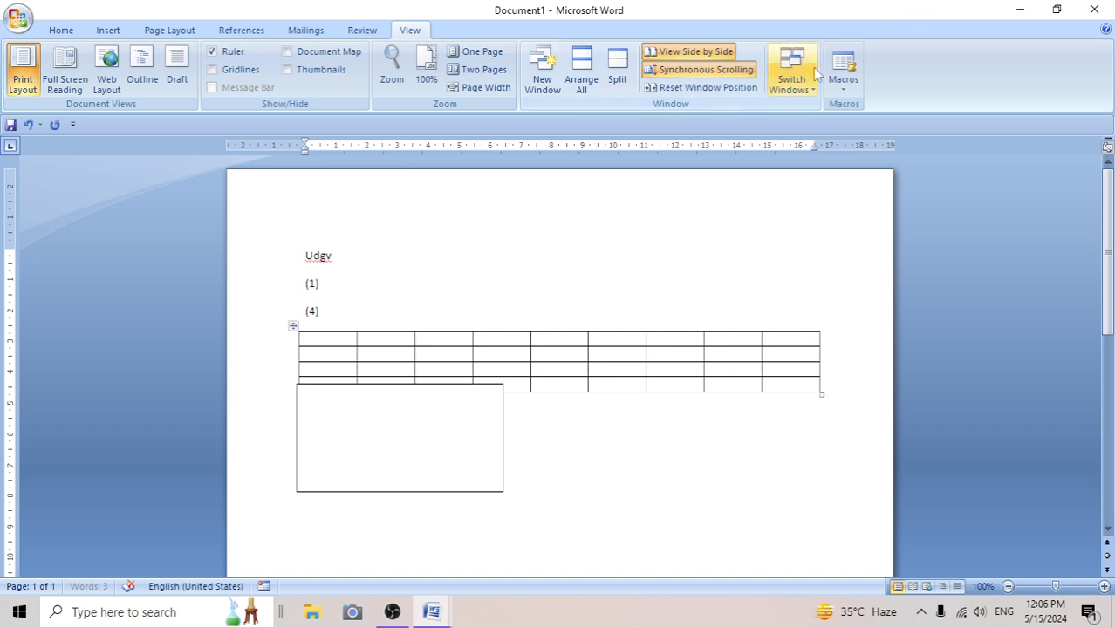
Delete the Udgv line and everything the macro inserted, leaving the page blank.
left_click(851, 87)
left_click(786, 209)
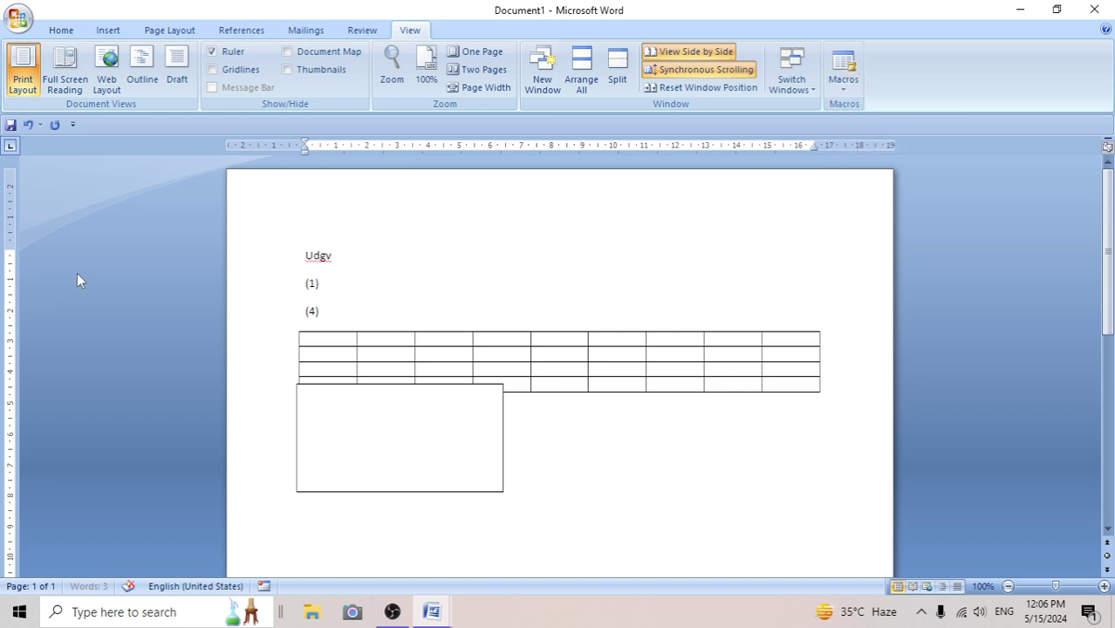
left_click_drag(281, 262, 411, 516)
key("Delete")
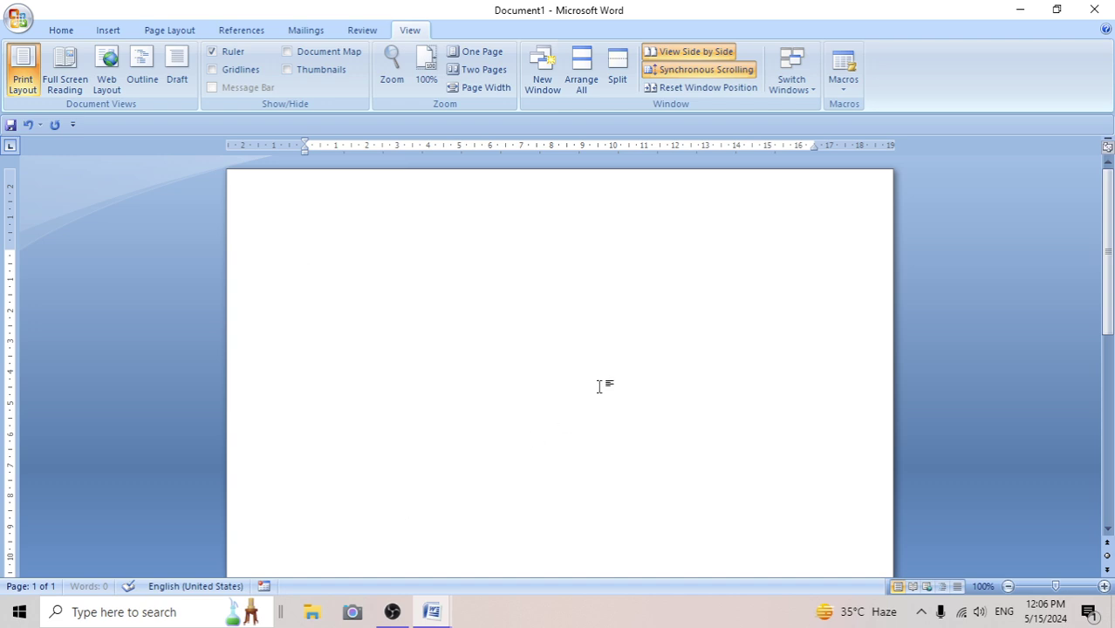
Run Macro1 in the empty document and deselect the inserted rectangle.
left_click(841, 91)
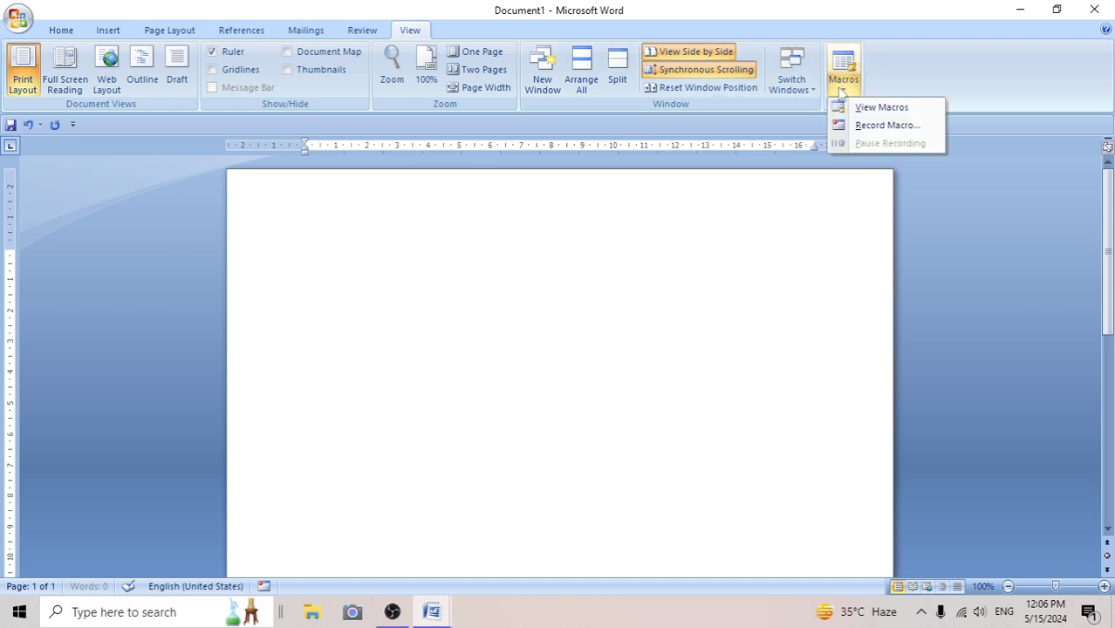
left_click(884, 106)
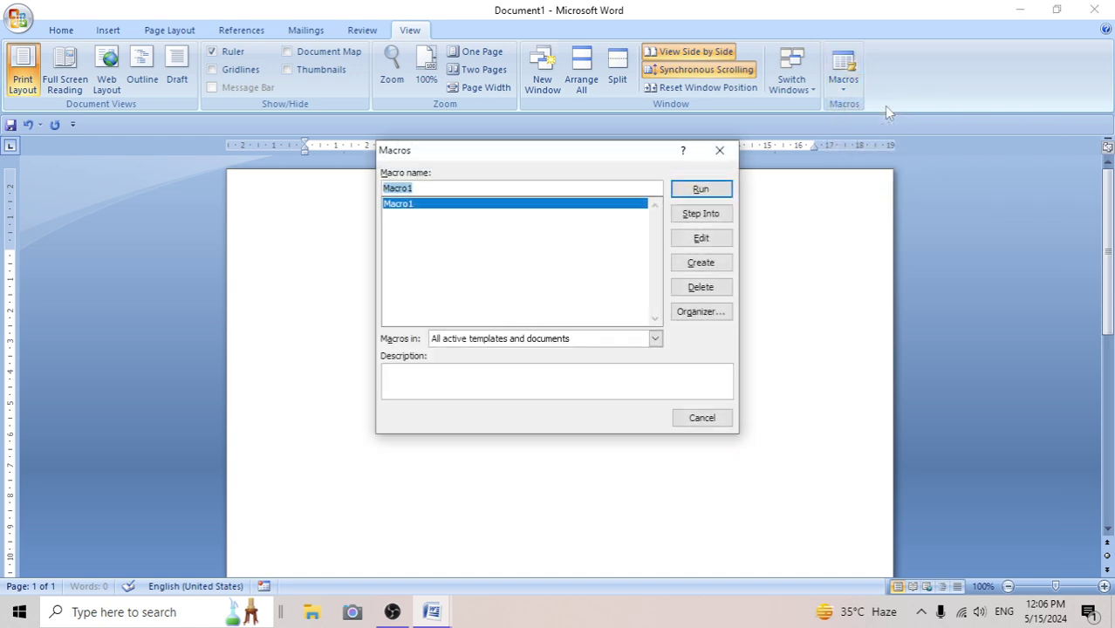
left_click(702, 190)
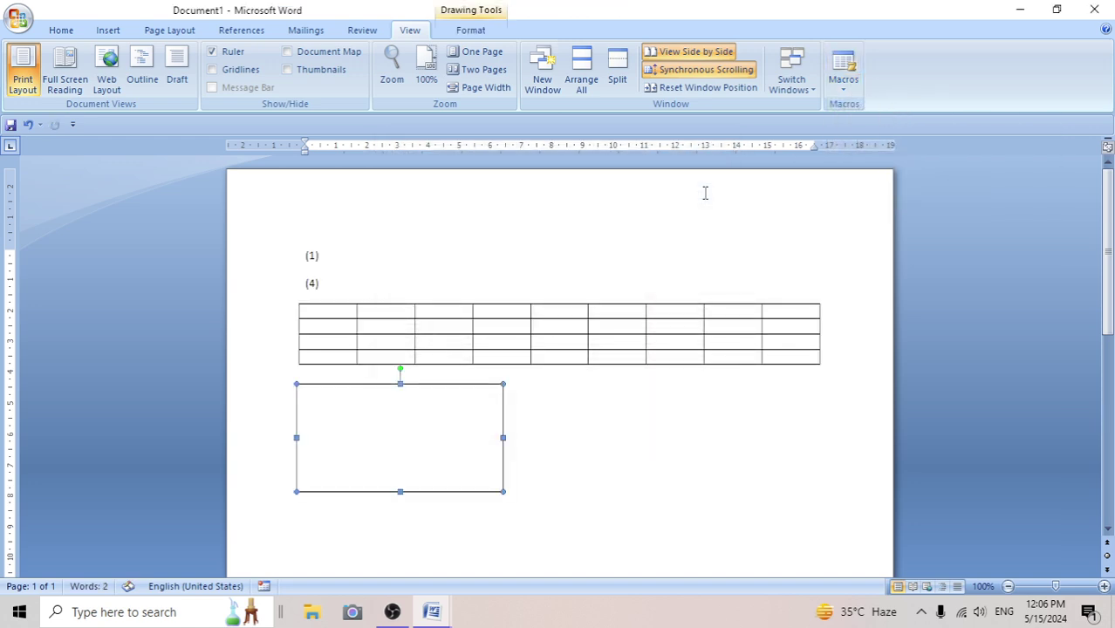
left_click(590, 374)
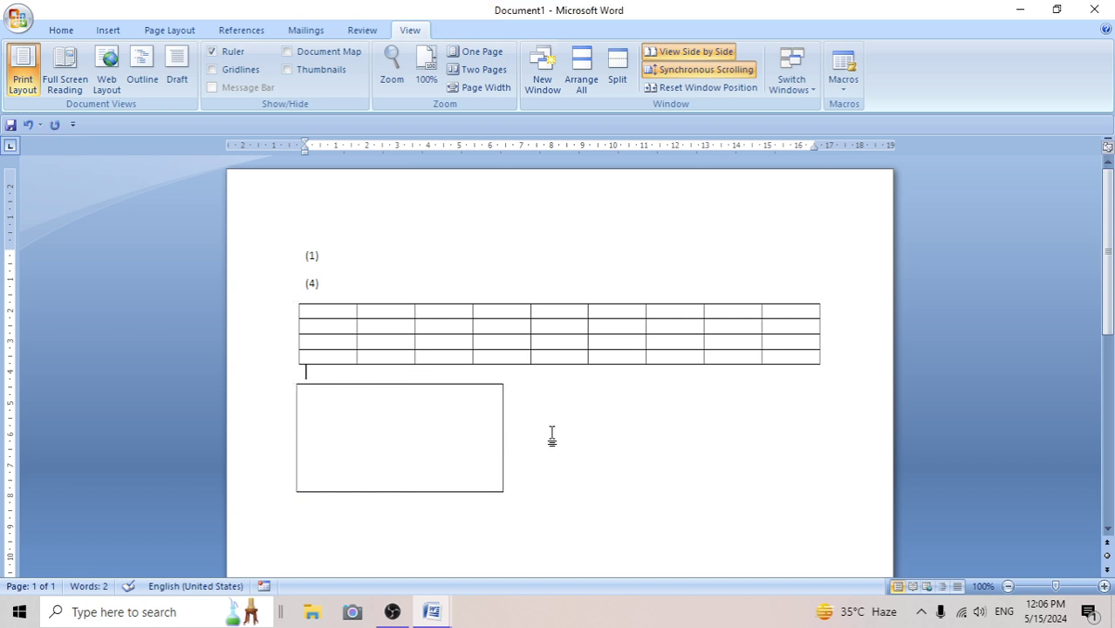
left_click(854, 83)
left_click(686, 435)
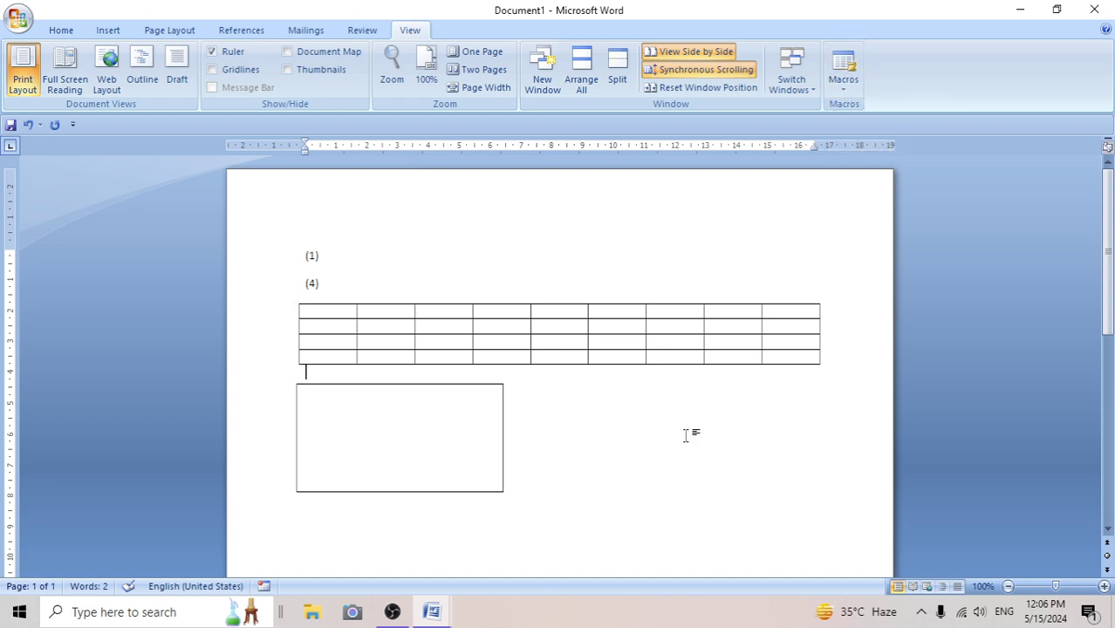